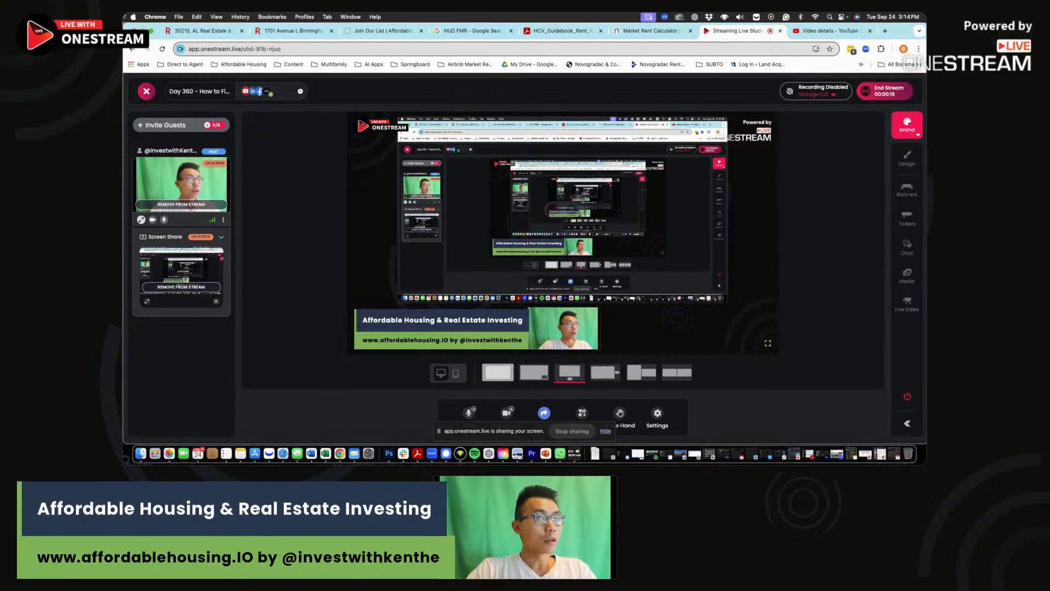
click(294, 31)
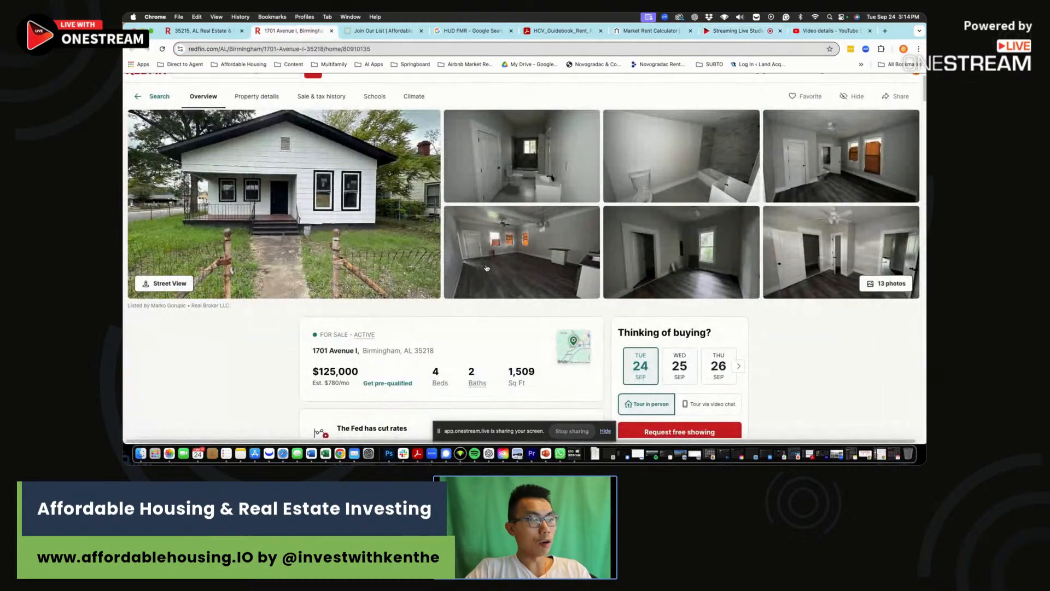
drag(377, 351, 441, 354)
click(441, 354)
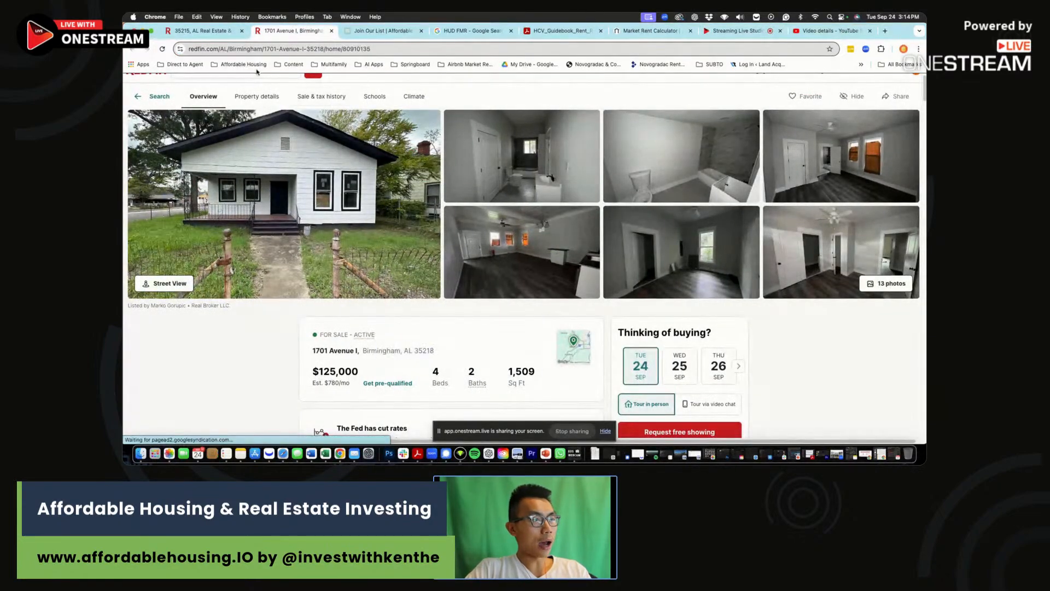
click(576, 345)
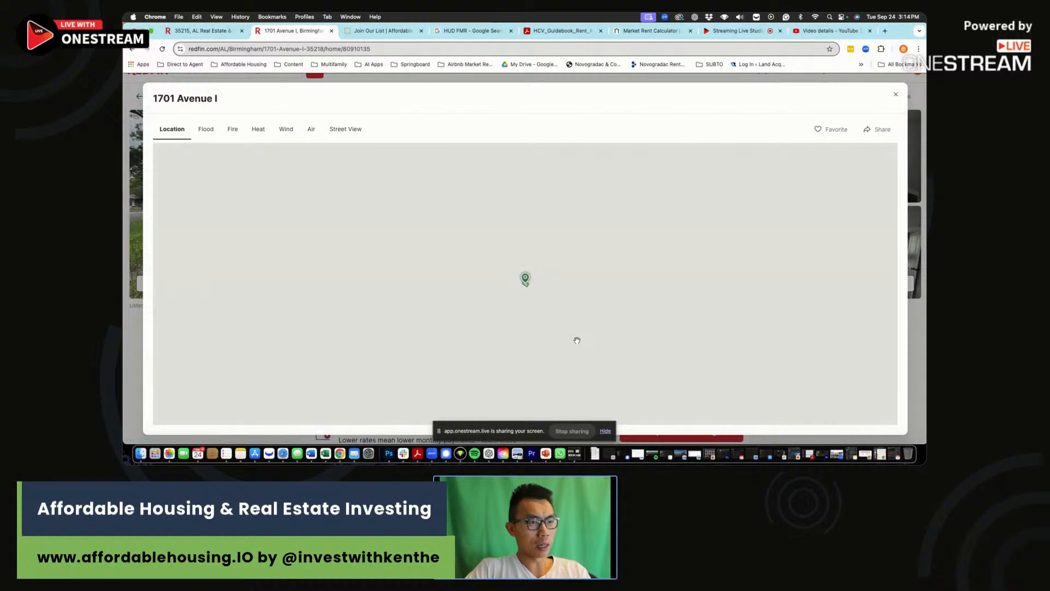
scroll(651, 317, down, 4)
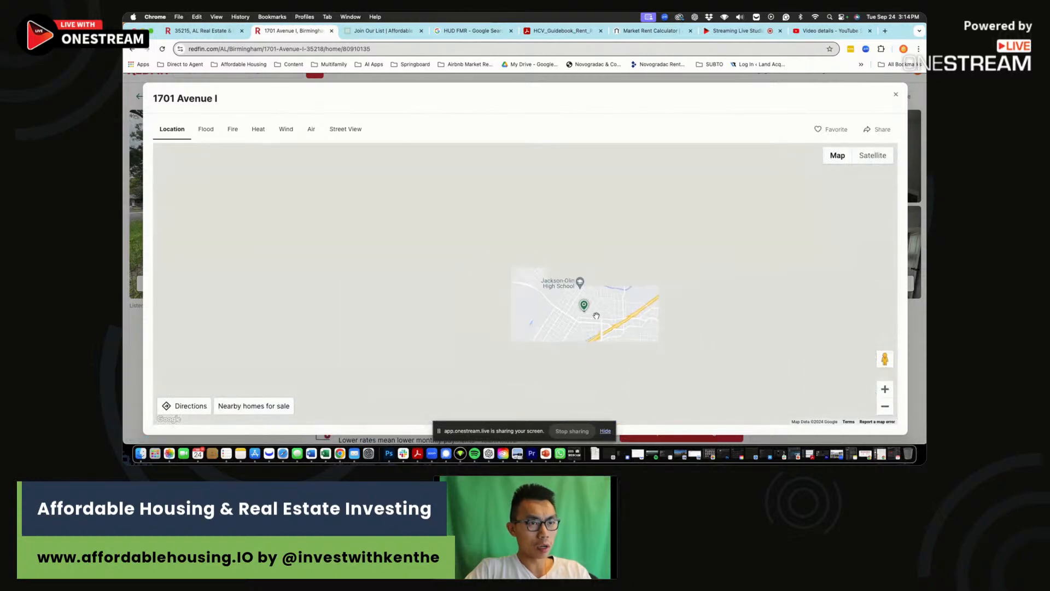
drag(655, 317, 621, 308)
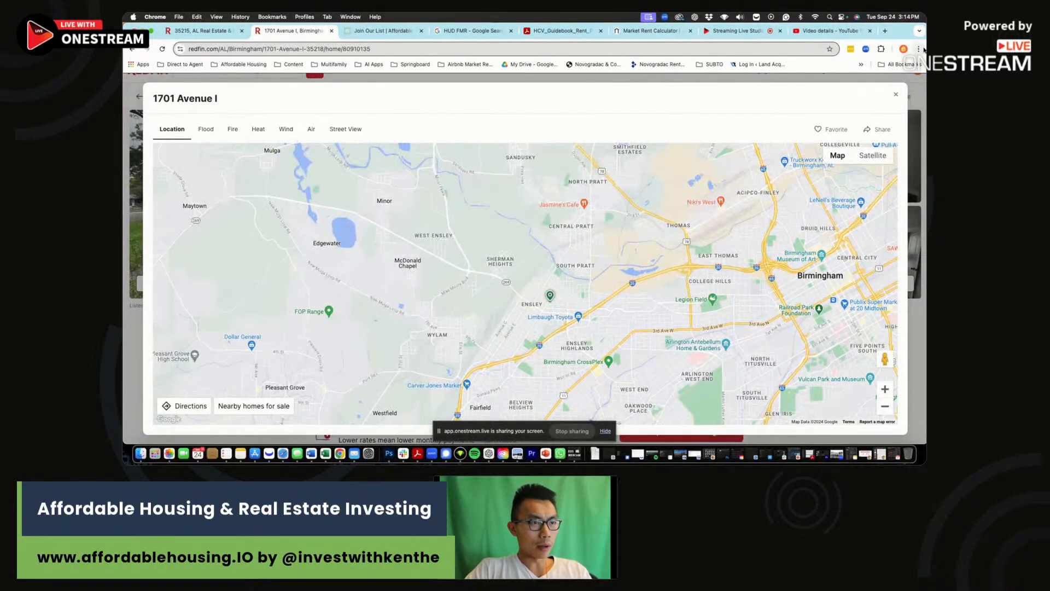
drag(516, 376, 543, 299)
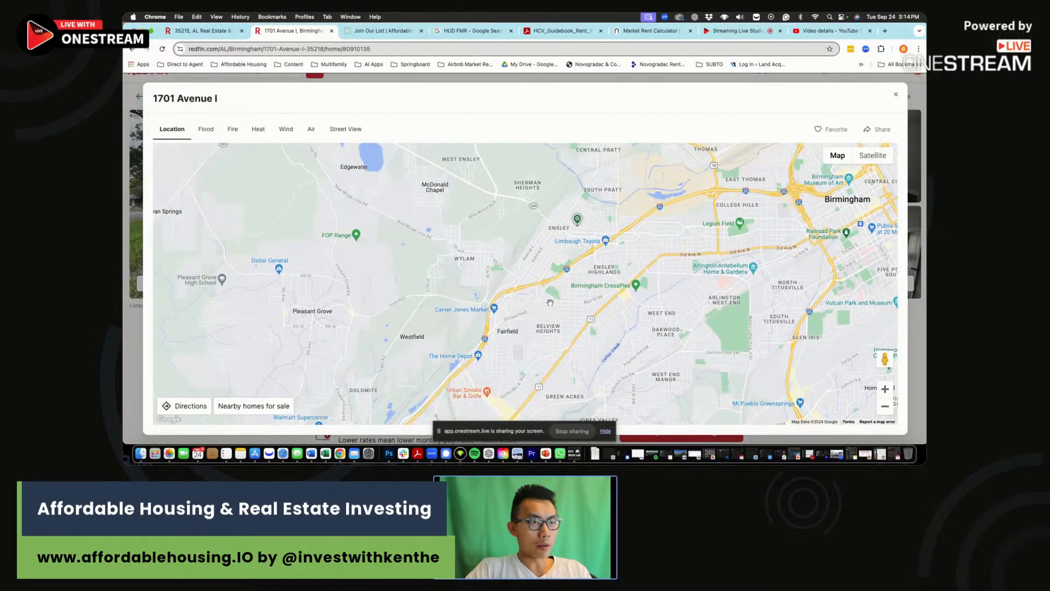
click(894, 96)
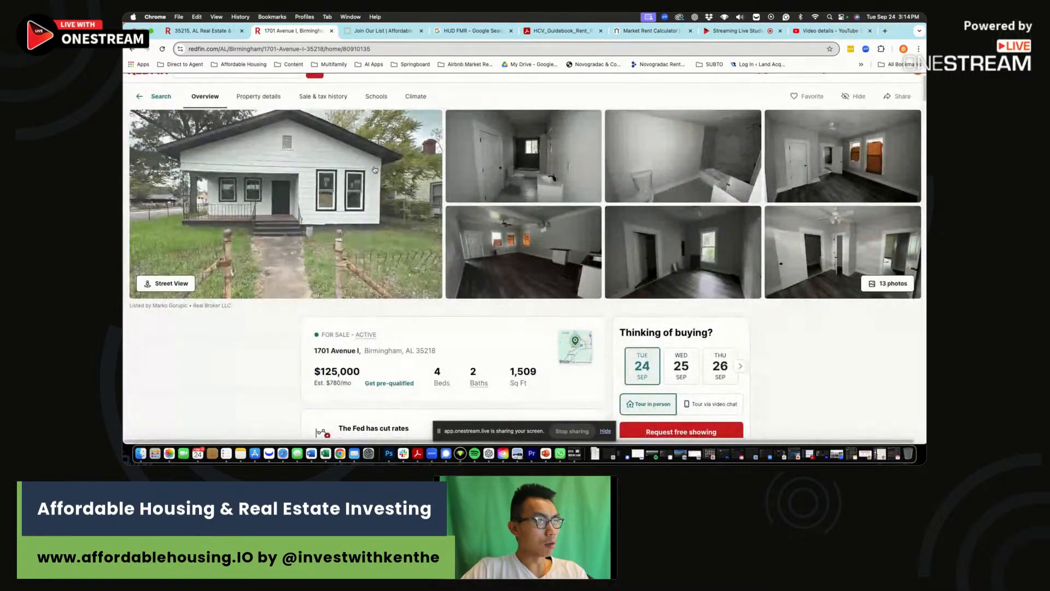
click(371, 178)
scroll(557, 251, down, 5)
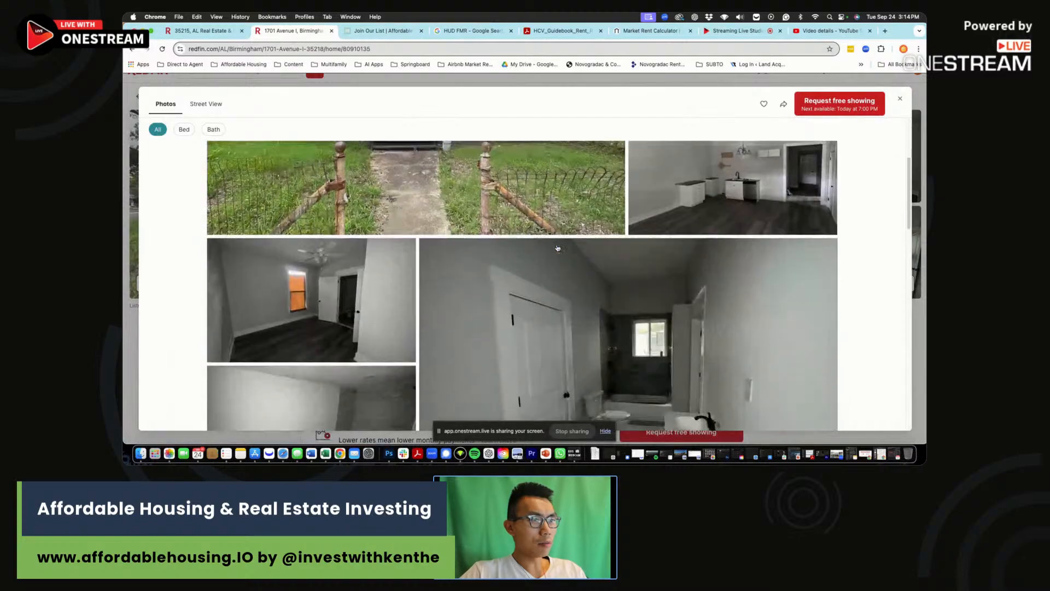
scroll(556, 250, down, 3)
scroll(557, 251, up, 4)
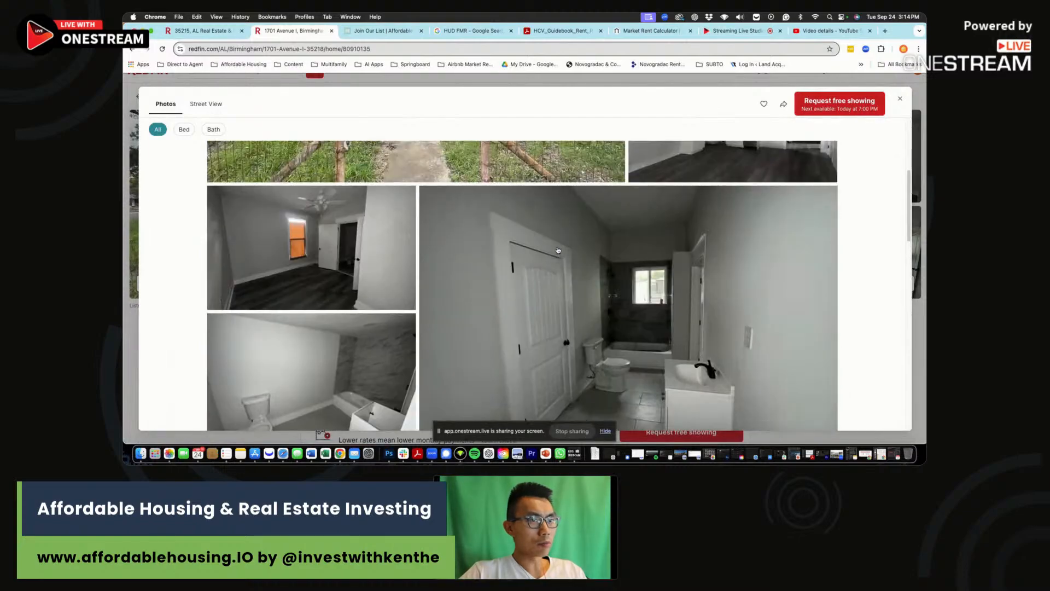
scroll(601, 271, down, 5)
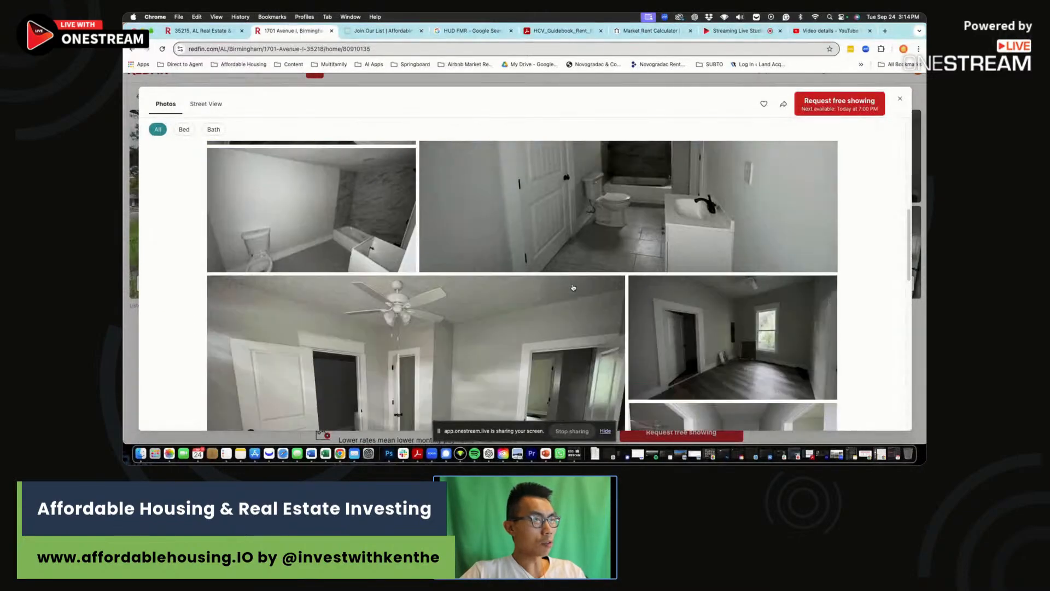
scroll(572, 287, down, 10)
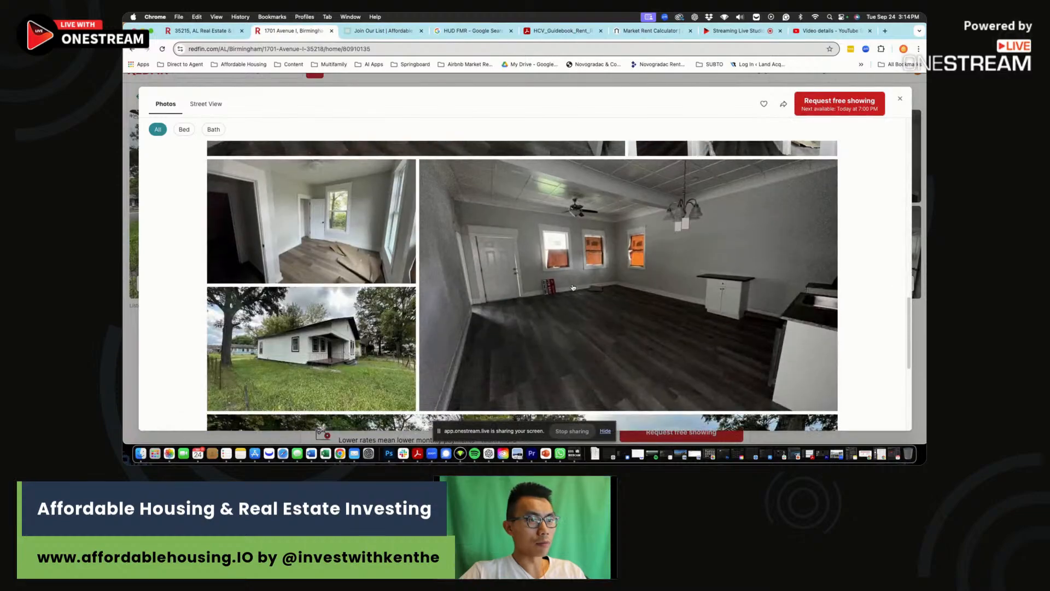
scroll(573, 287, down, 3)
scroll(572, 287, up, 3)
scroll(573, 287, down, 5)
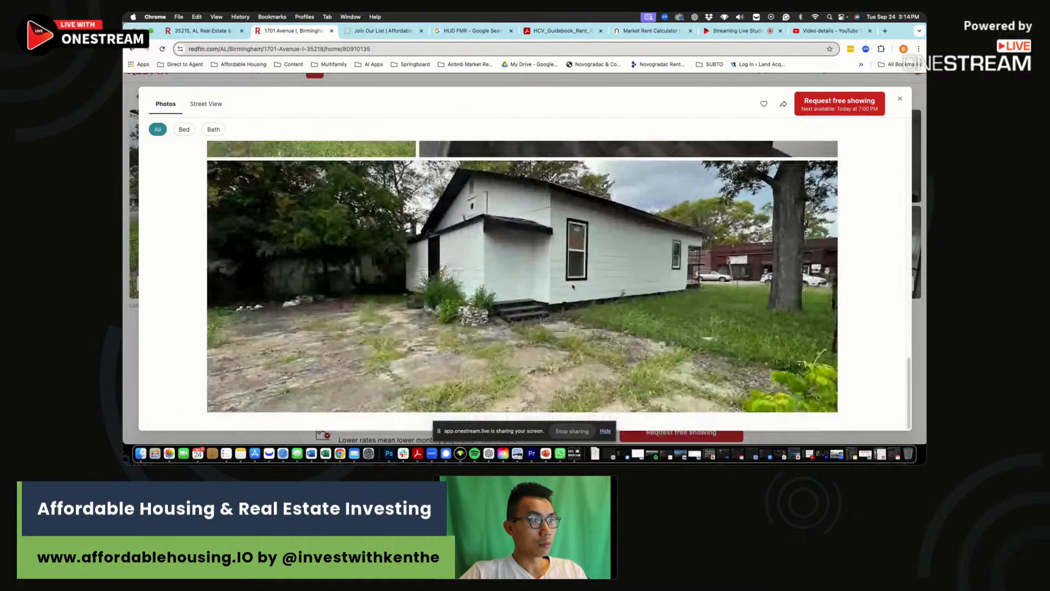
scroll(573, 287, up, 3)
scroll(572, 287, down, 6)
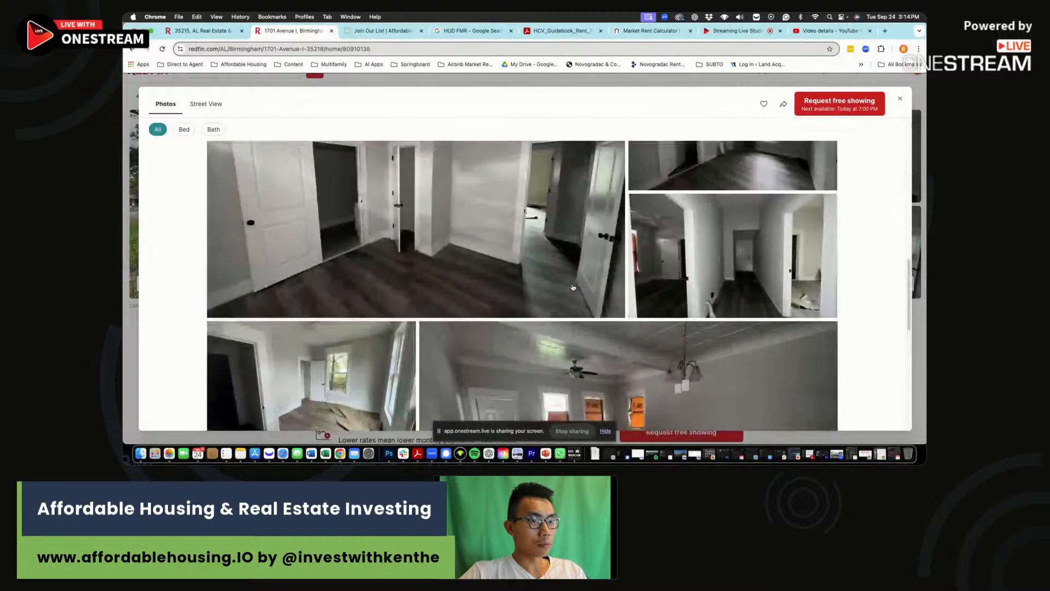
scroll(572, 287, up, 5)
scroll(573, 287, up, 4)
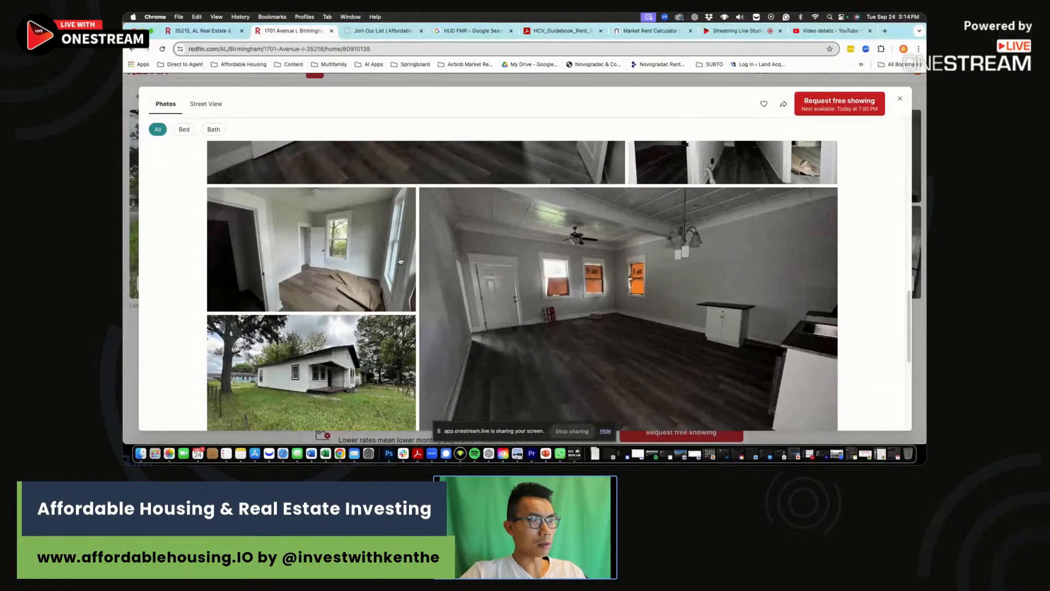
key(Escape)
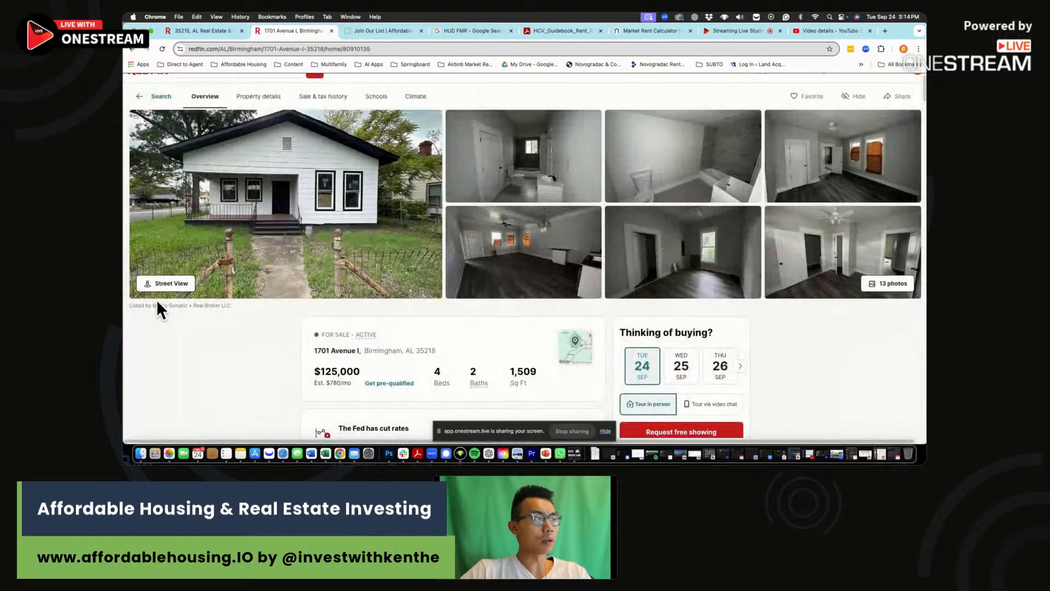
Expand the full property description and read its status remark and 1,509 sq ft size.
scroll(447, 393, down, 4)
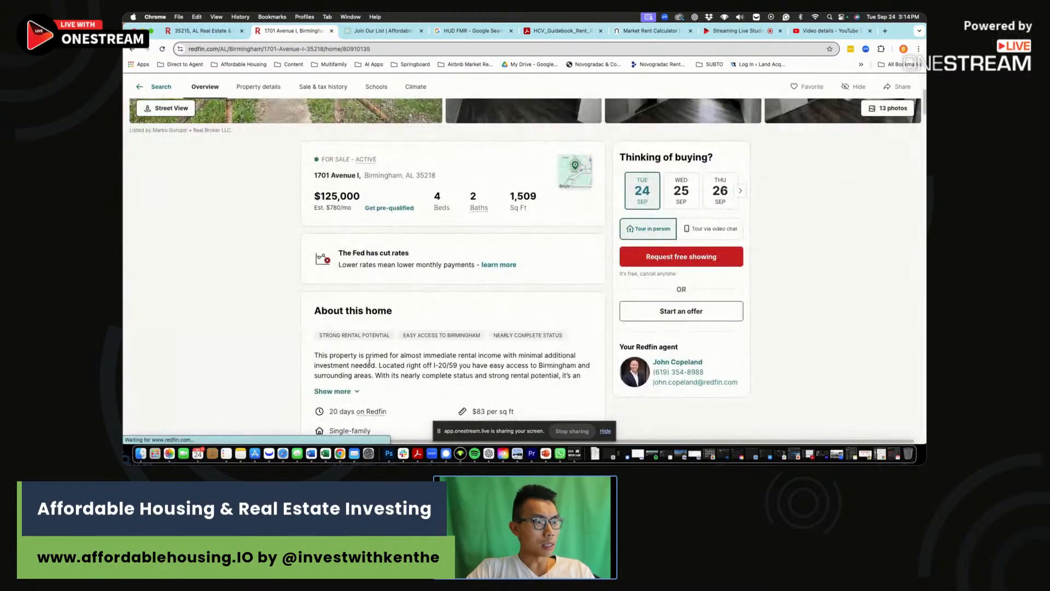
click(336, 391)
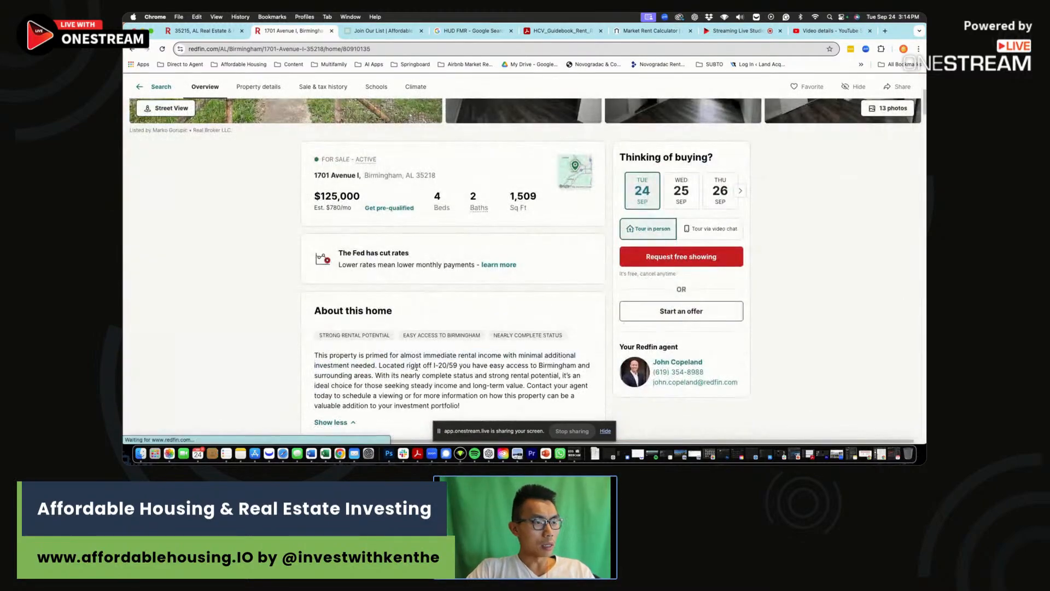
drag(510, 376, 401, 377)
drag(468, 386, 443, 366)
click(443, 367)
scroll(443, 368, down, 2)
scroll(443, 367, down, 1)
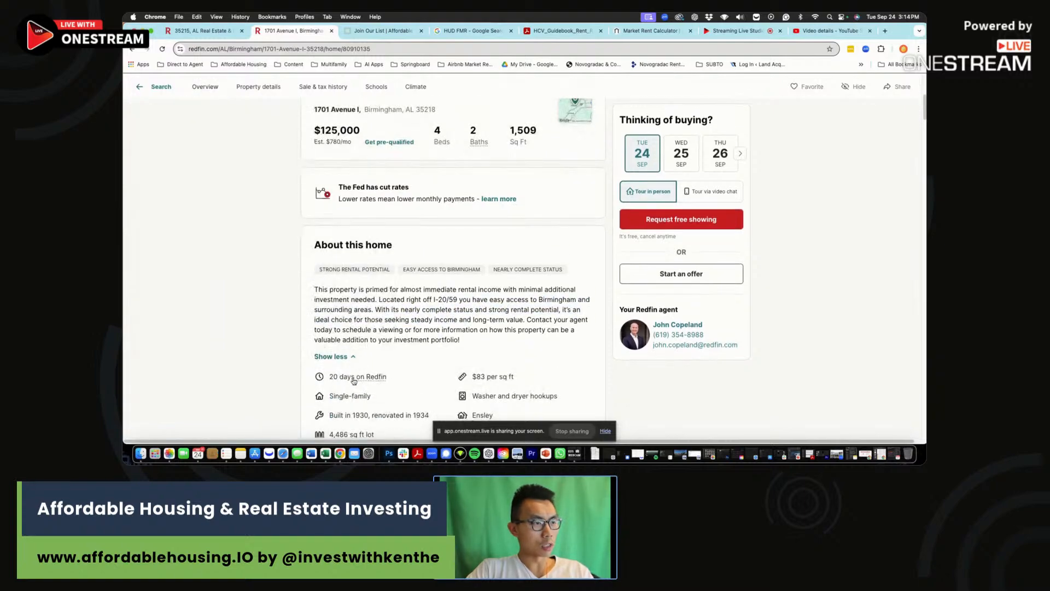
scroll(405, 304, up, 10)
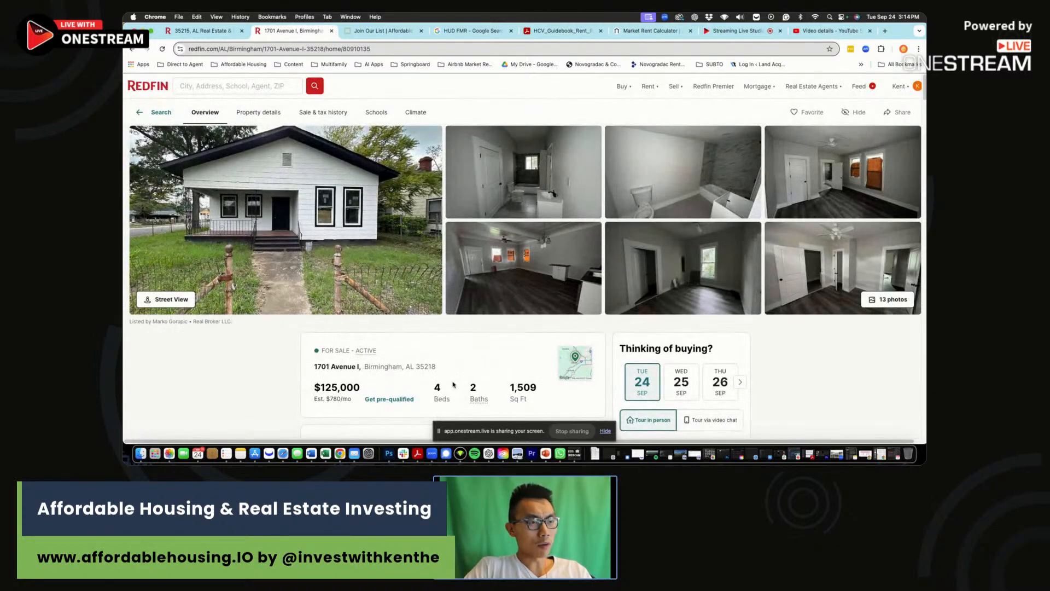
mouse_move(511, 386)
mouse_down()
mouse_move(531, 399)
mouse_move(510, 388)
mouse_up()
click(525, 395)
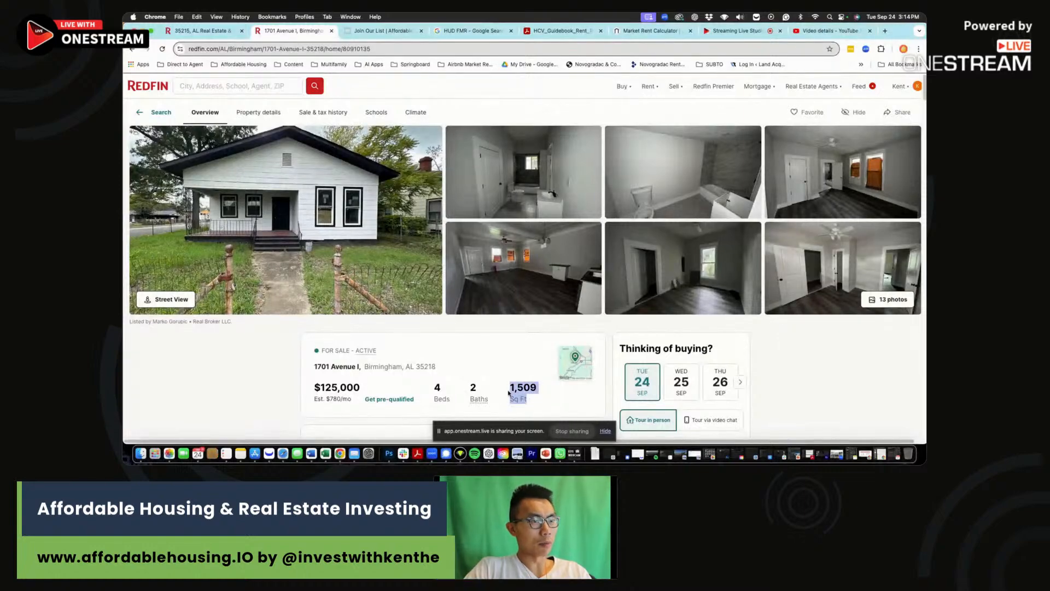
click(502, 389)
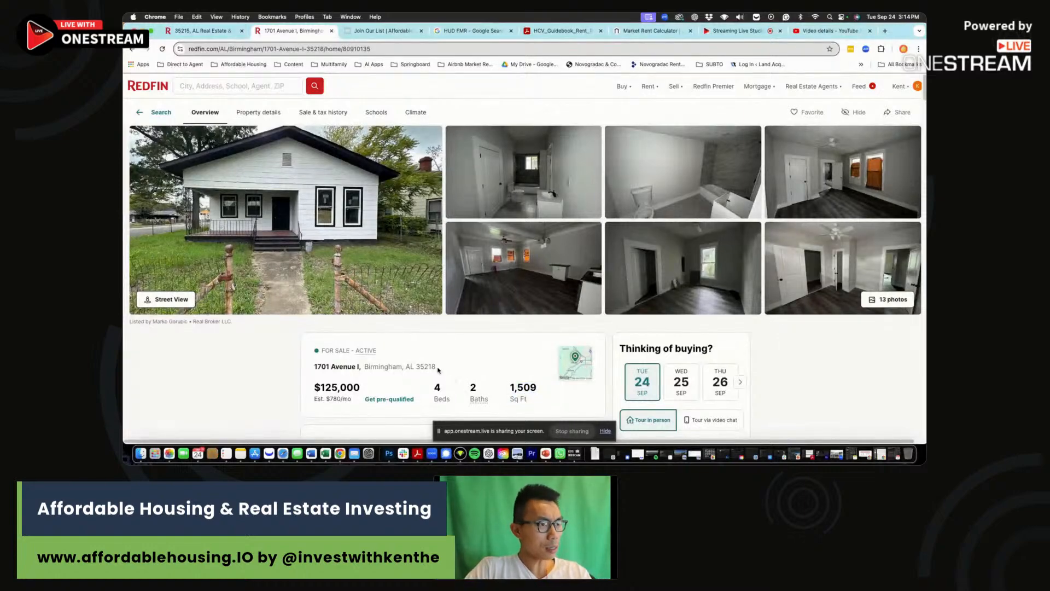
Search the listing for 'county' to confirm Jefferson County, then go to the HUD FMR results.
key(super+f)
text(county)
key(Return)
key(Return)
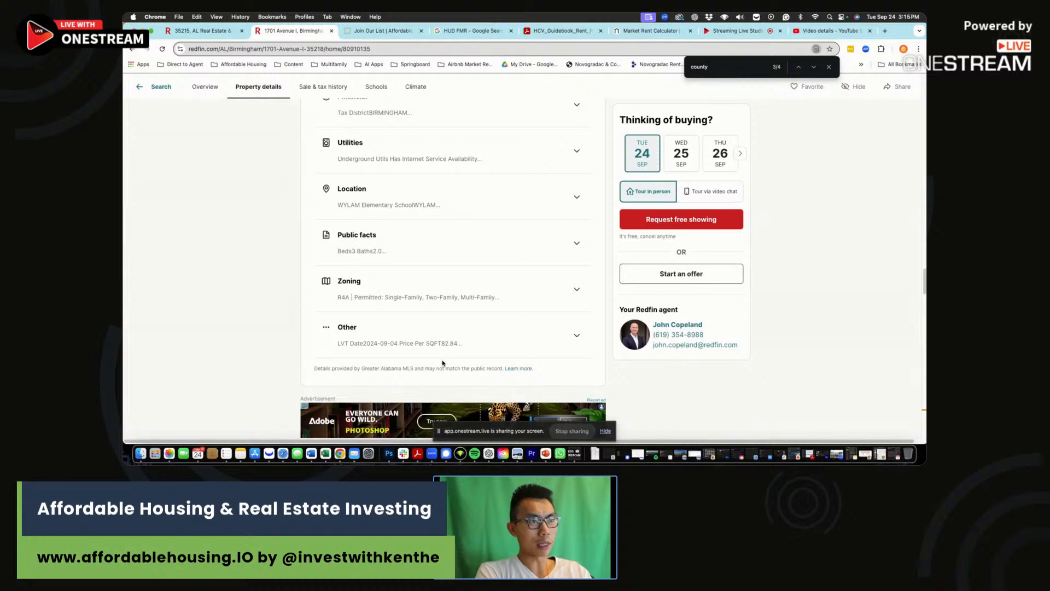
key(Return)
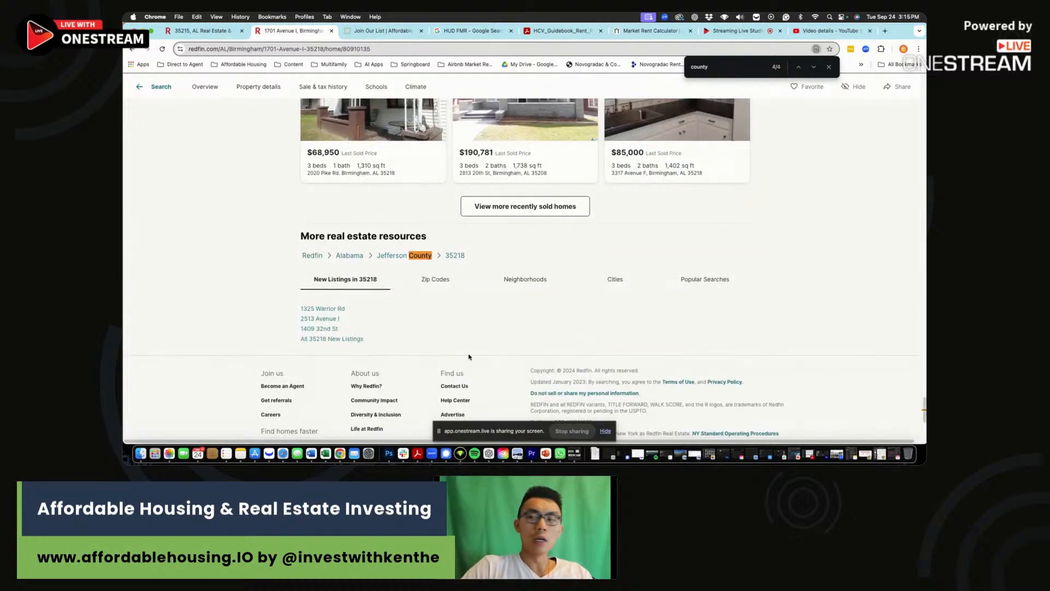
scroll(485, 217, right, 1)
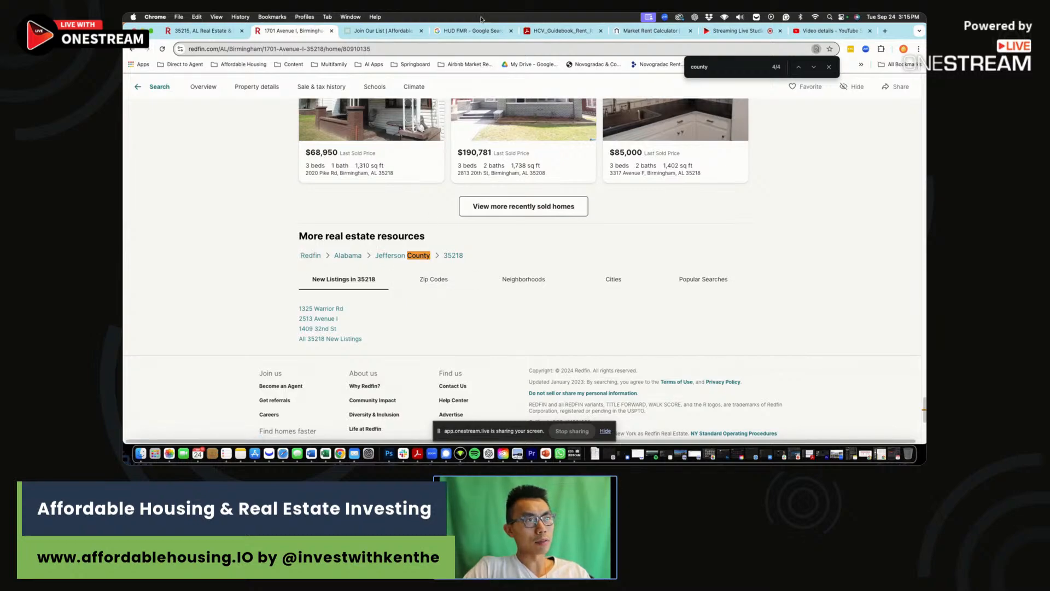
click(471, 31)
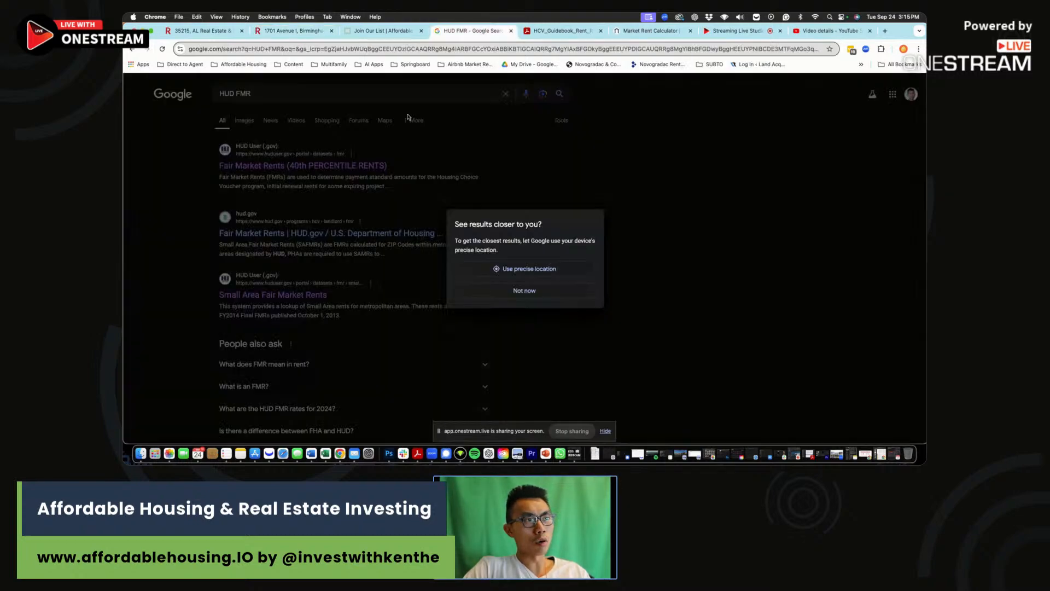
Dismiss the location prompt and reach HUD's FY2025 Small Area FMR lookup.
click(525, 290)
click(294, 164)
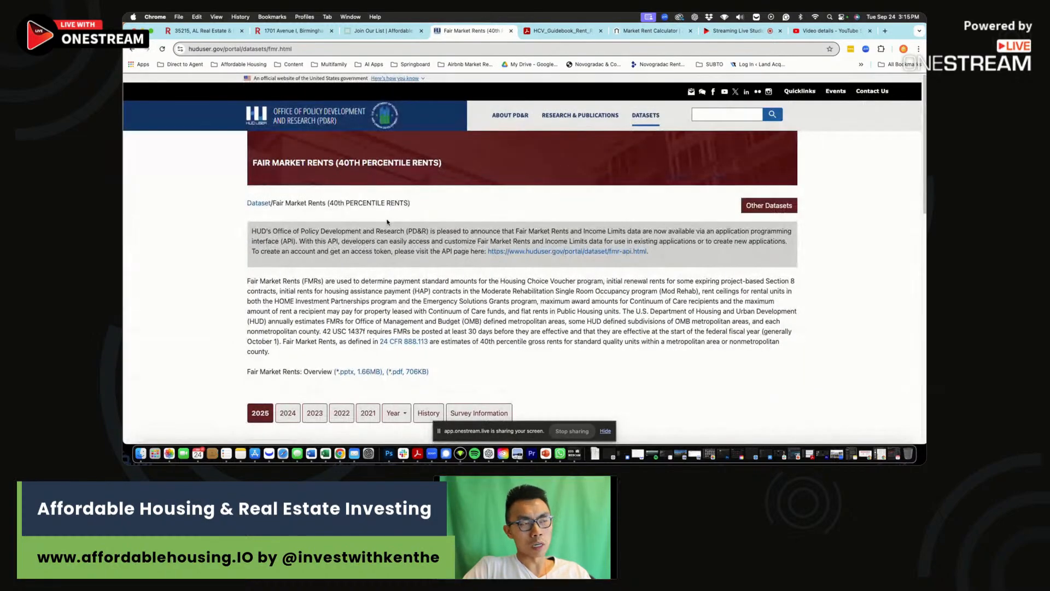
scroll(387, 222, down, 15)
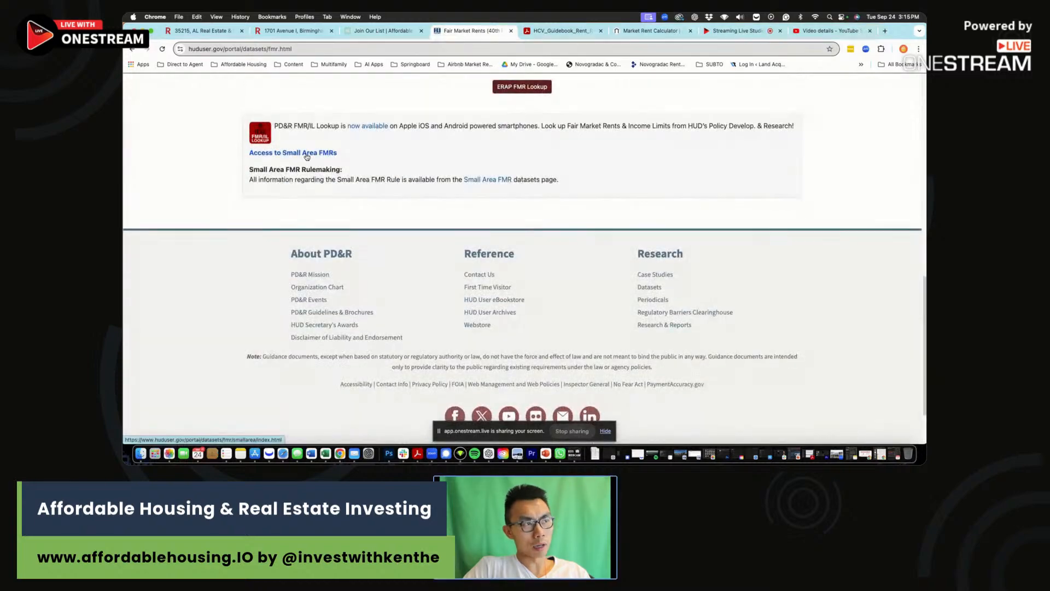
click(307, 157)
scroll(561, 253, down, 2)
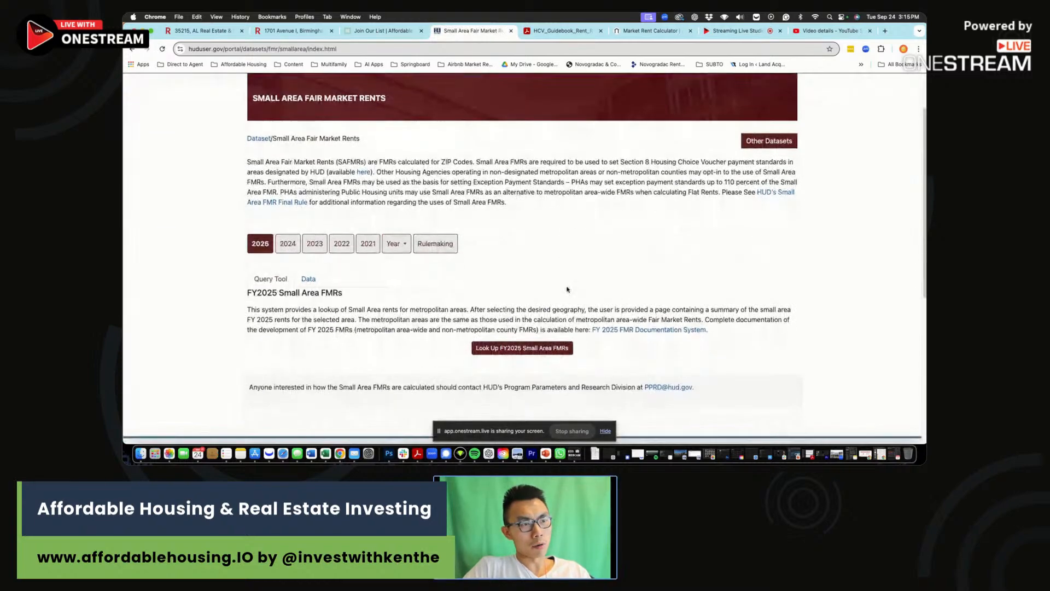
click(510, 351)
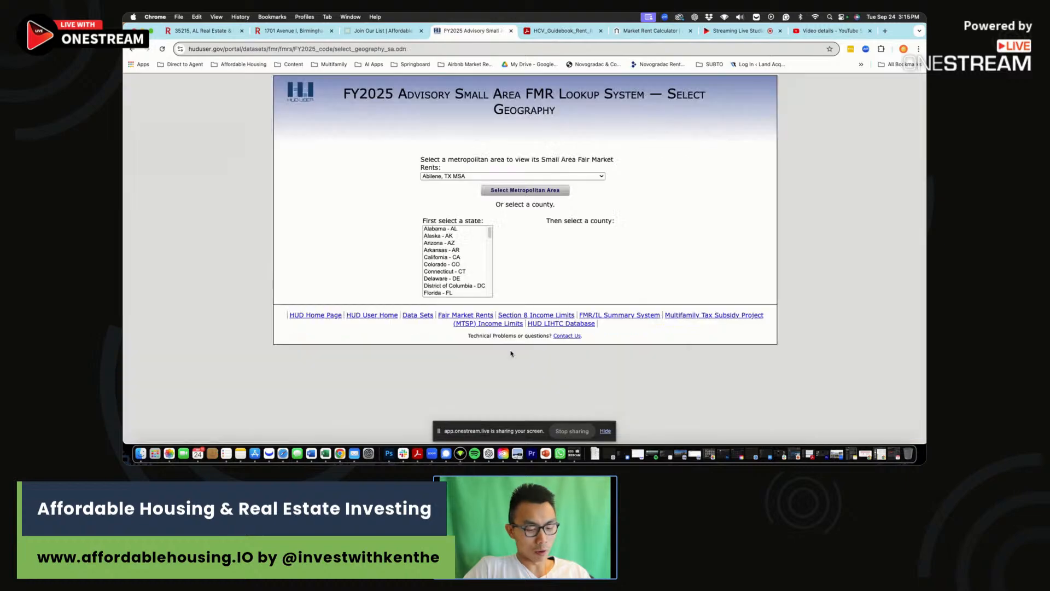
Choose Alabama and Jefferson County to show its Small Area FMRs.
click(457, 228)
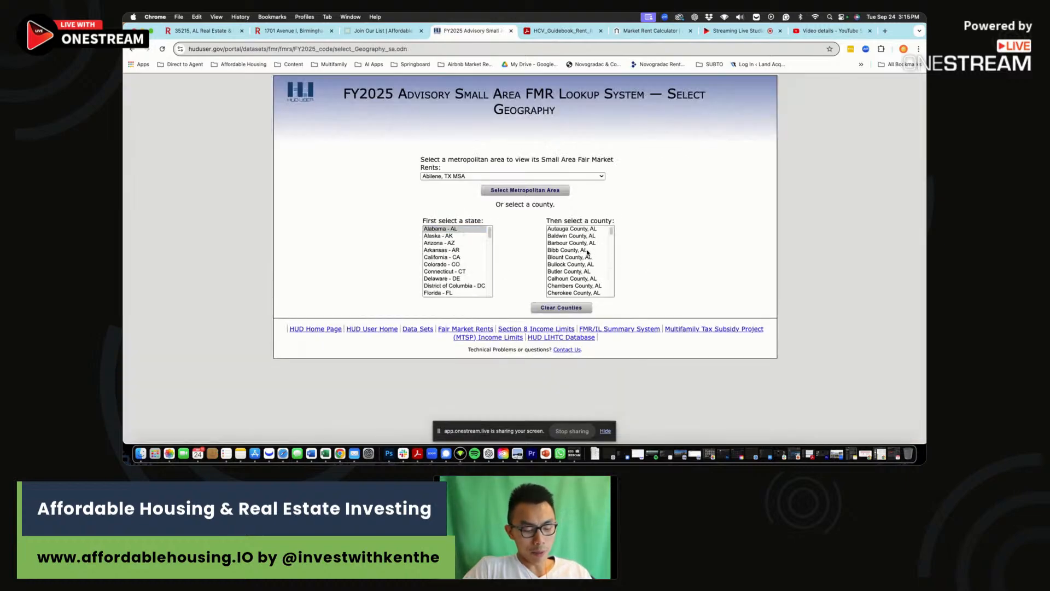
click(580, 271)
scroll(579, 272, down, 3)
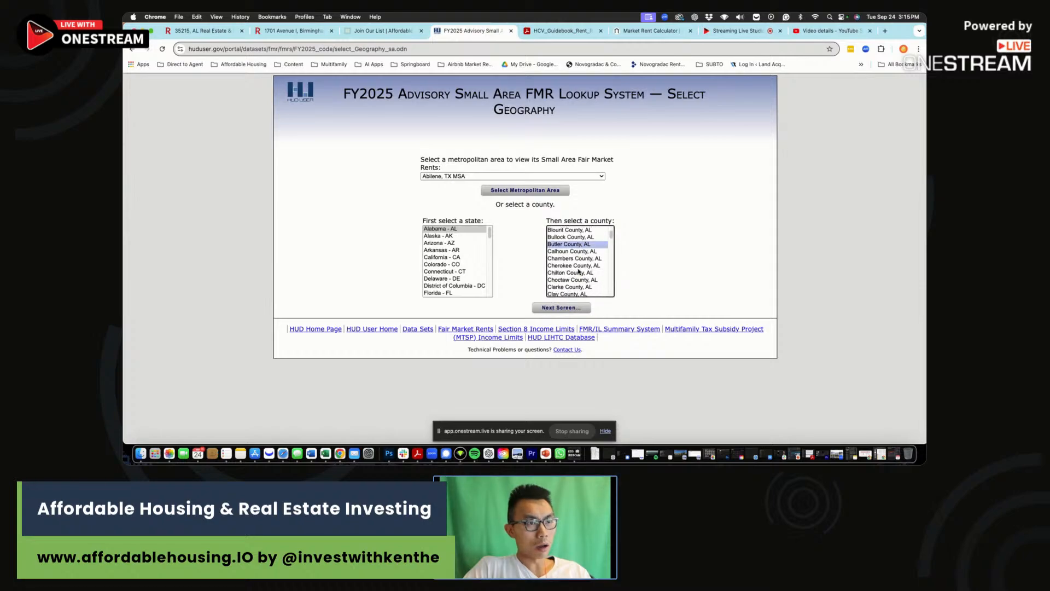
click(579, 274)
key(j)
scroll(578, 272, down, 2)
click(571, 250)
click(565, 309)
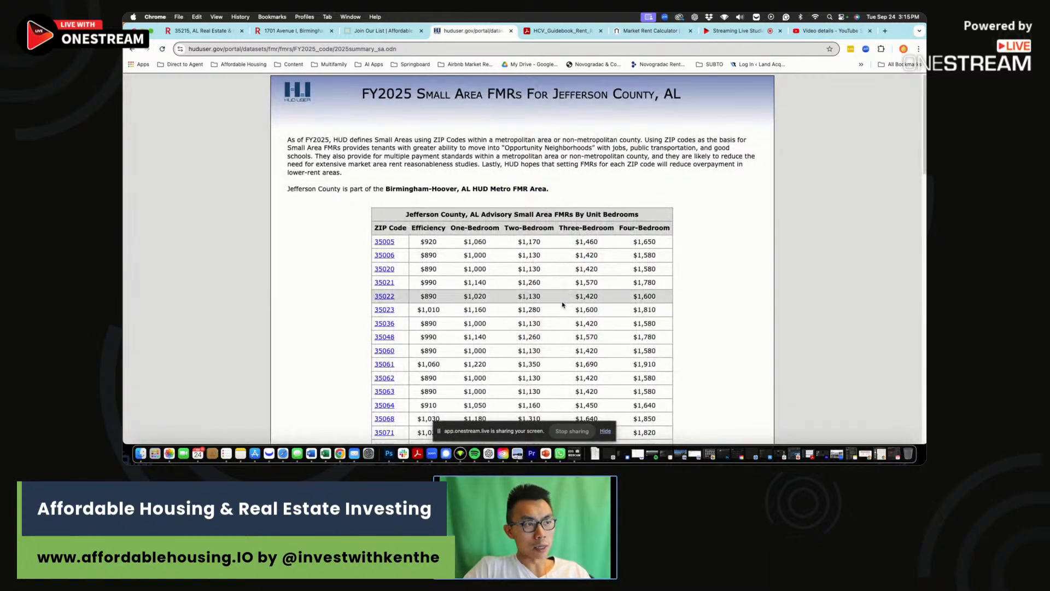
Locate ZIP 35218's row and note its $1,420 three-bed and $1,580 four-bed rents.
scroll(426, 326, down, 5)
scroll(426, 329, down, 5)
drag(432, 379, 587, 379)
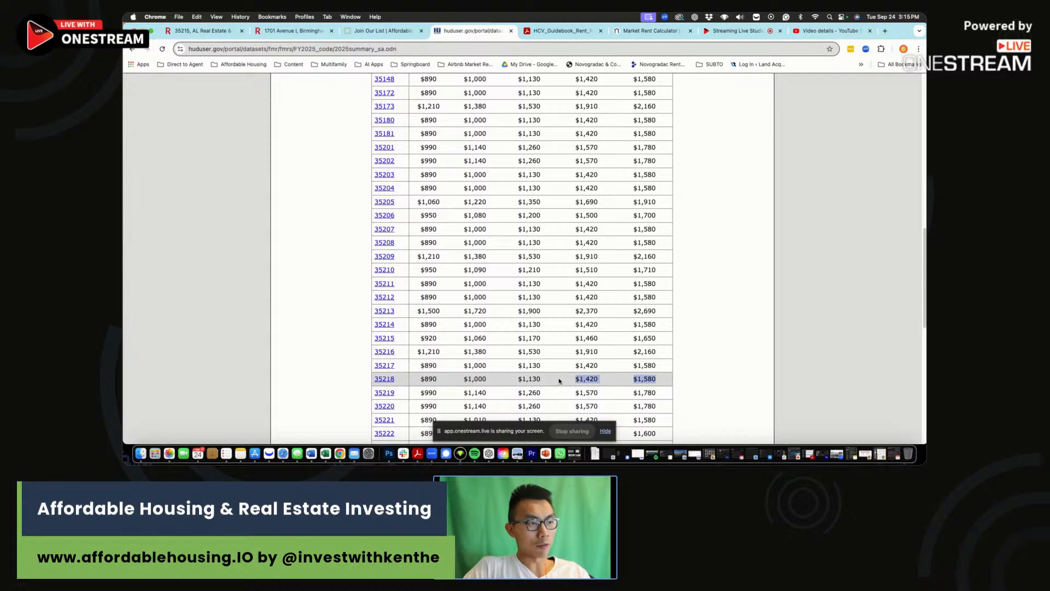
click(292, 31)
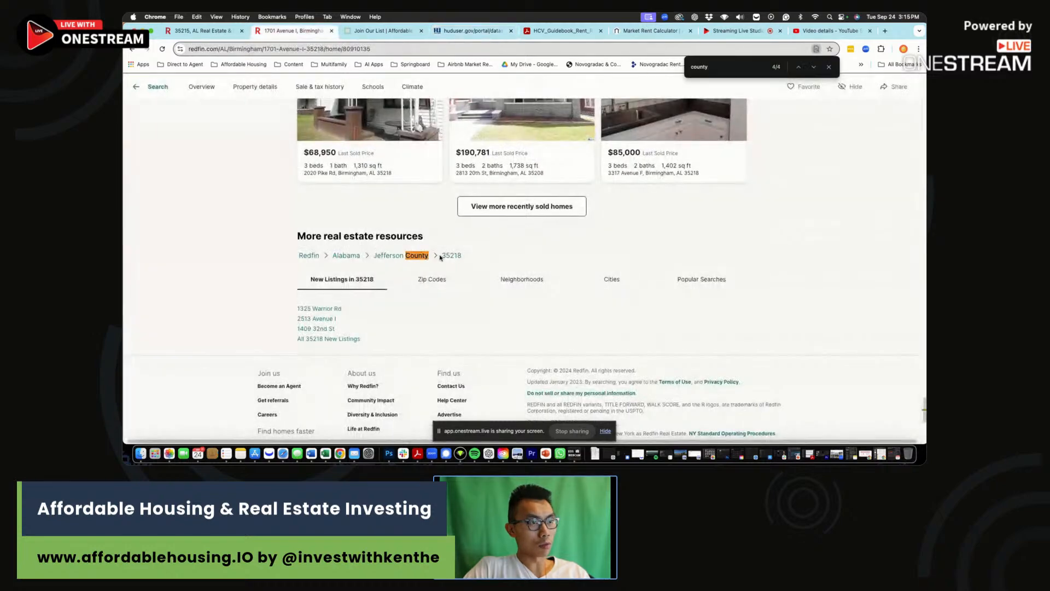
click(471, 31)
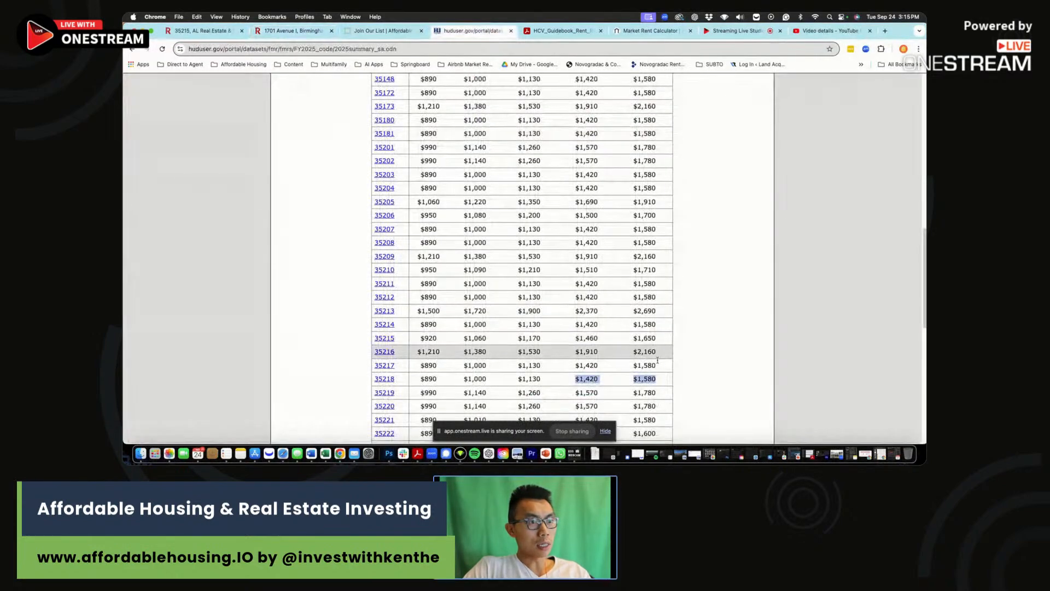
drag(661, 380, 632, 381)
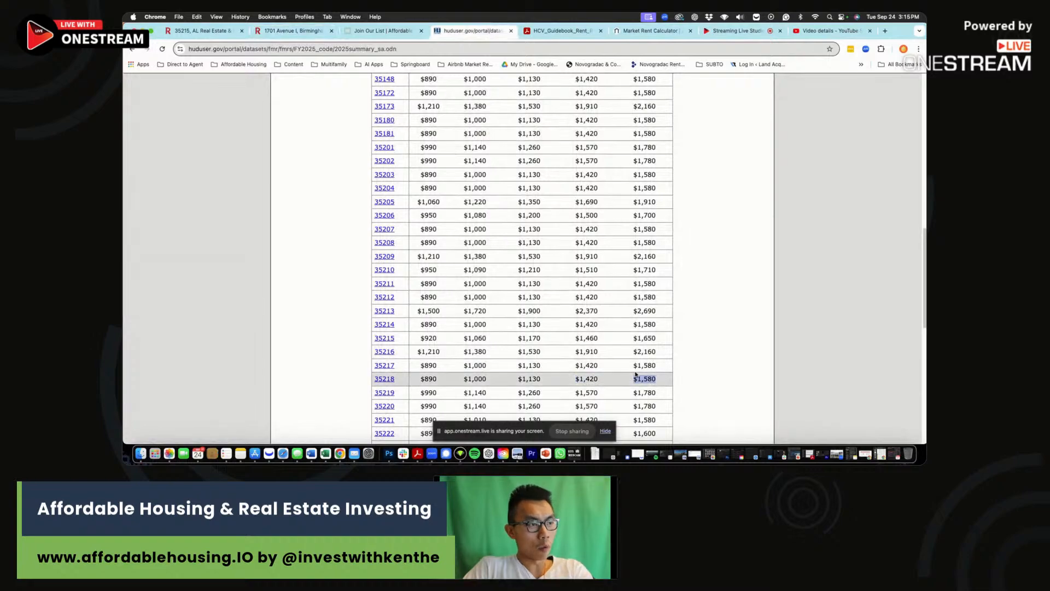
drag(592, 380, 574, 380)
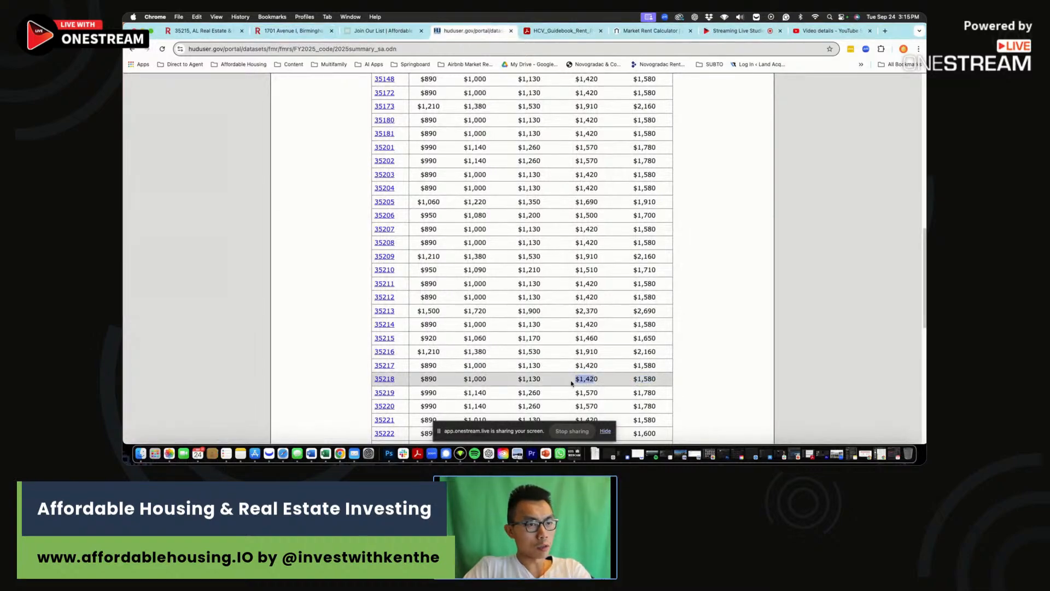
click(325, 455)
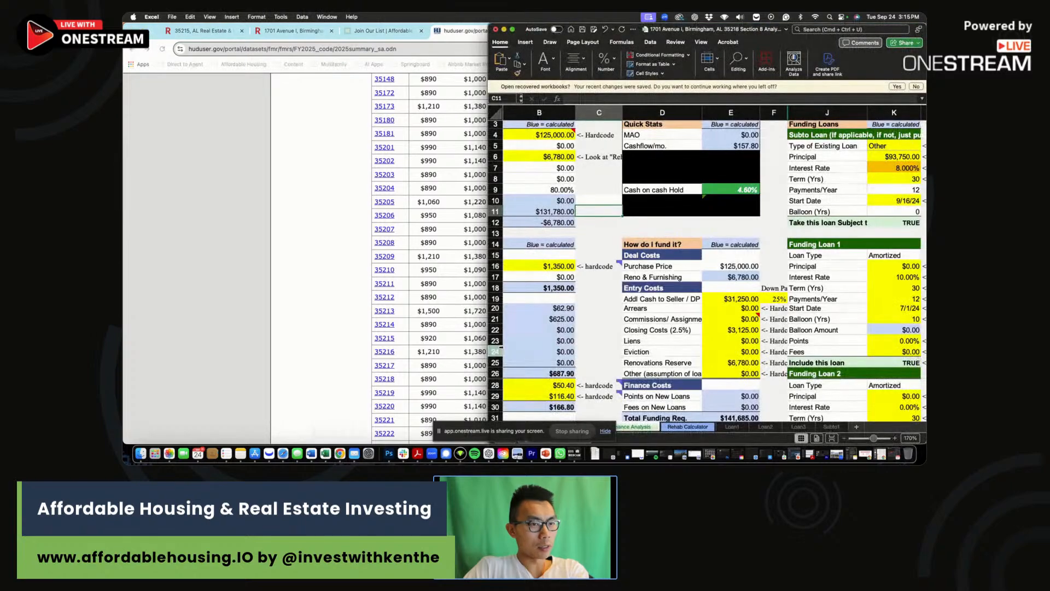
Change A42's label to '35218 4 bed SAFMR'.
scroll(585, 362, down, 4)
drag(585, 373, 498, 409)
scroll(520, 383, left, 3)
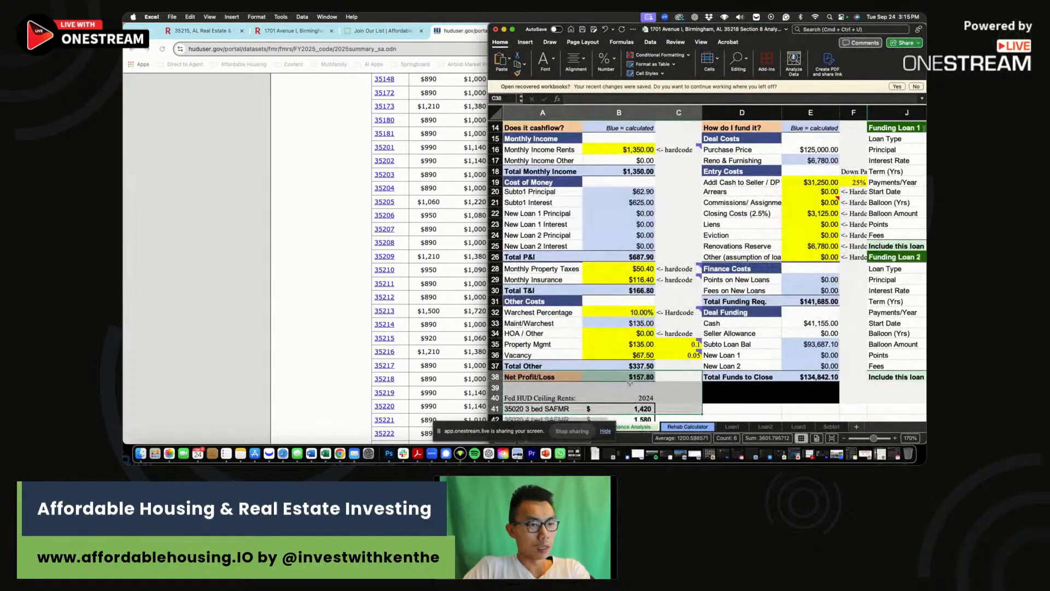
scroll(541, 382, down, 2)
click(541, 399)
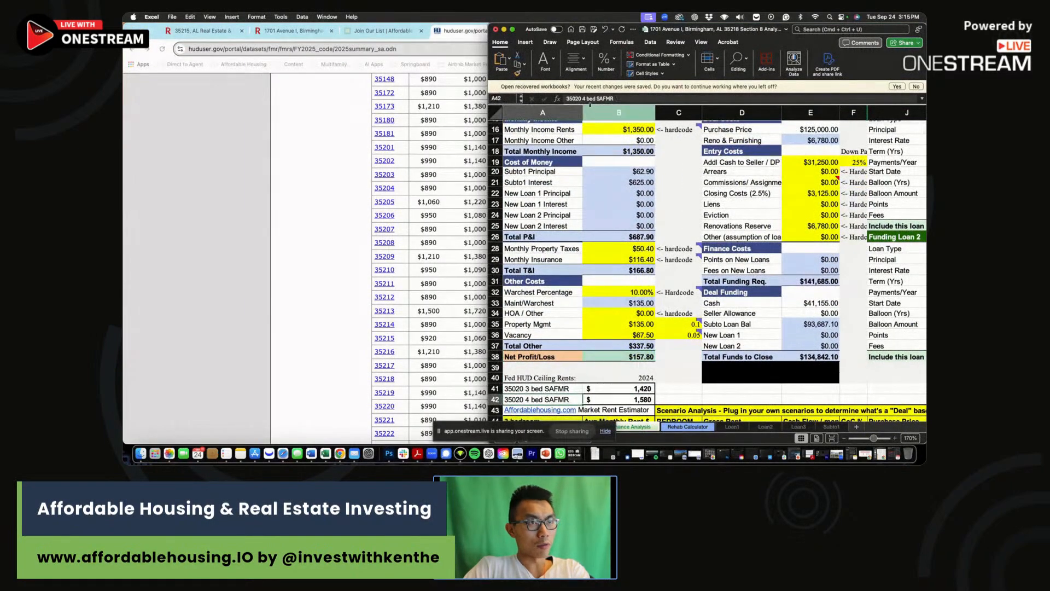
double_click(573, 98)
text(35218)
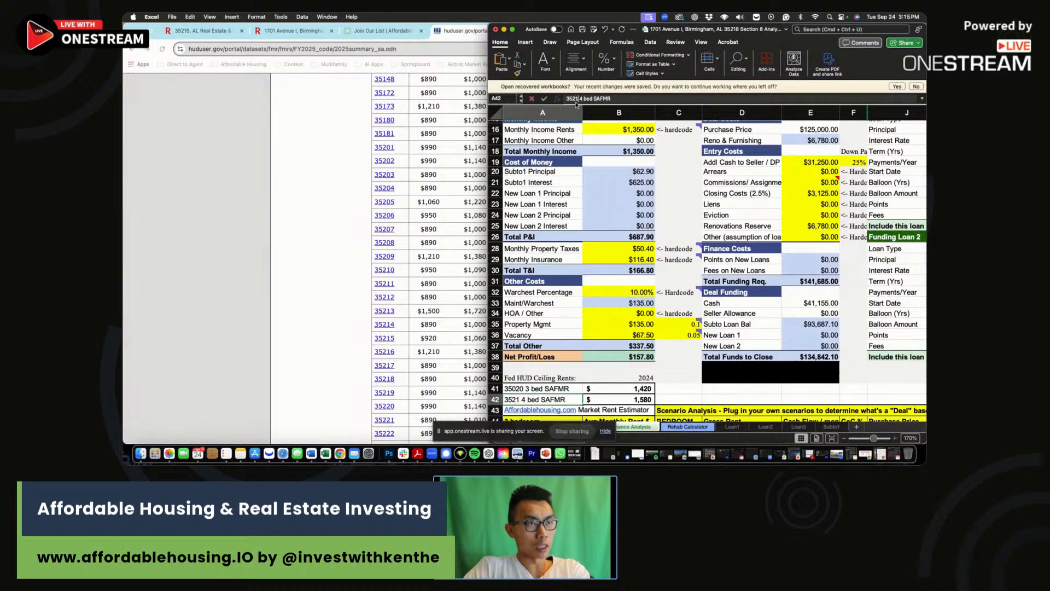
scroll(561, 386, right, 2)
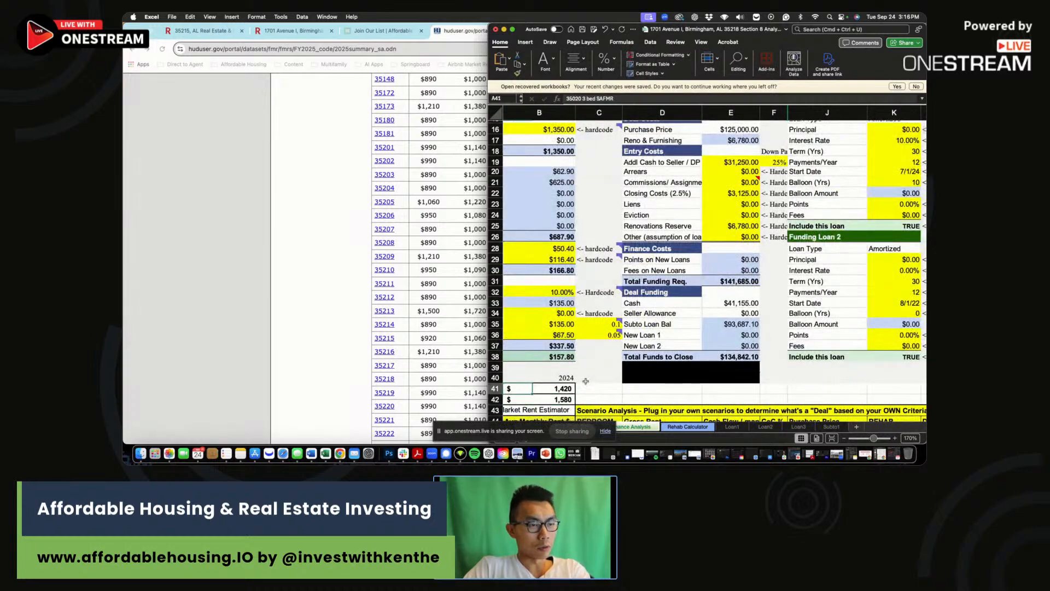
scroll(555, 391, left, 2)
click(551, 398)
Copy the label into A41 and change it to '35218 3 bed SAFMR'.
key(ctrl+c)
click(550, 389)
key(ctrl+v)
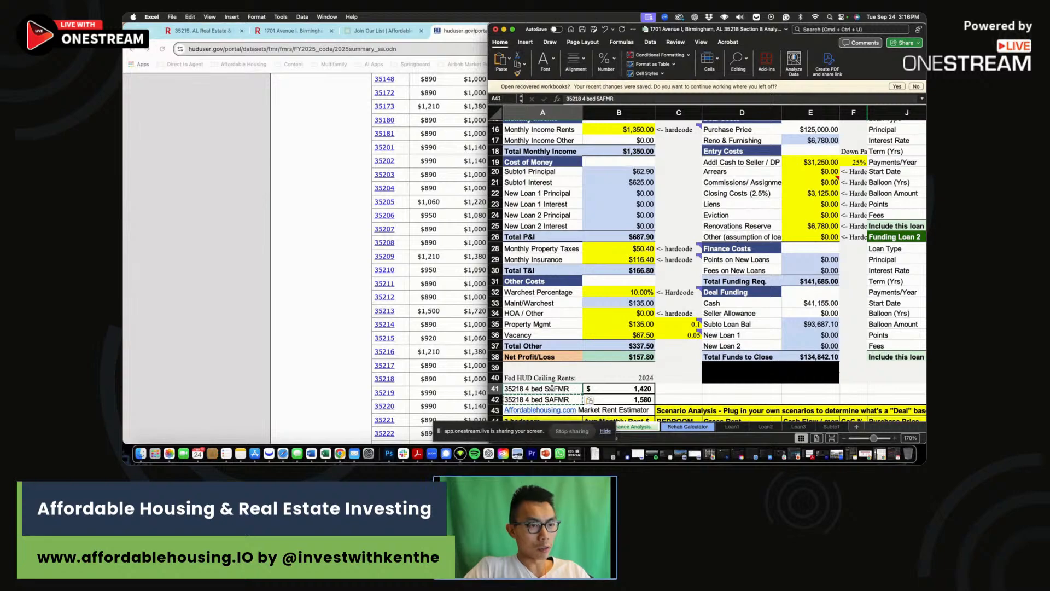
click(584, 99)
key(BackSpace)
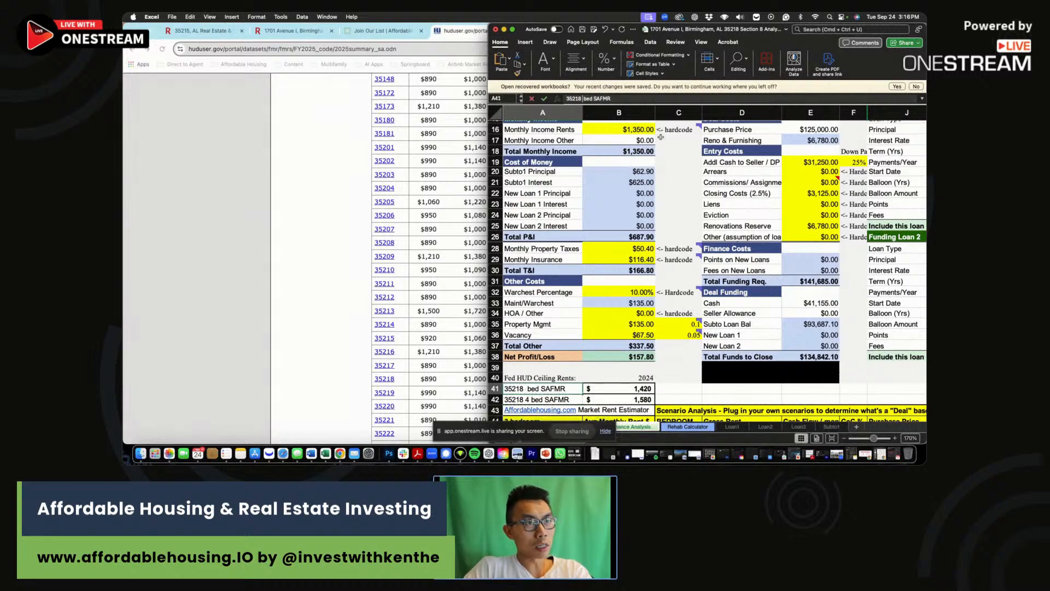
text(3)
key(Return)
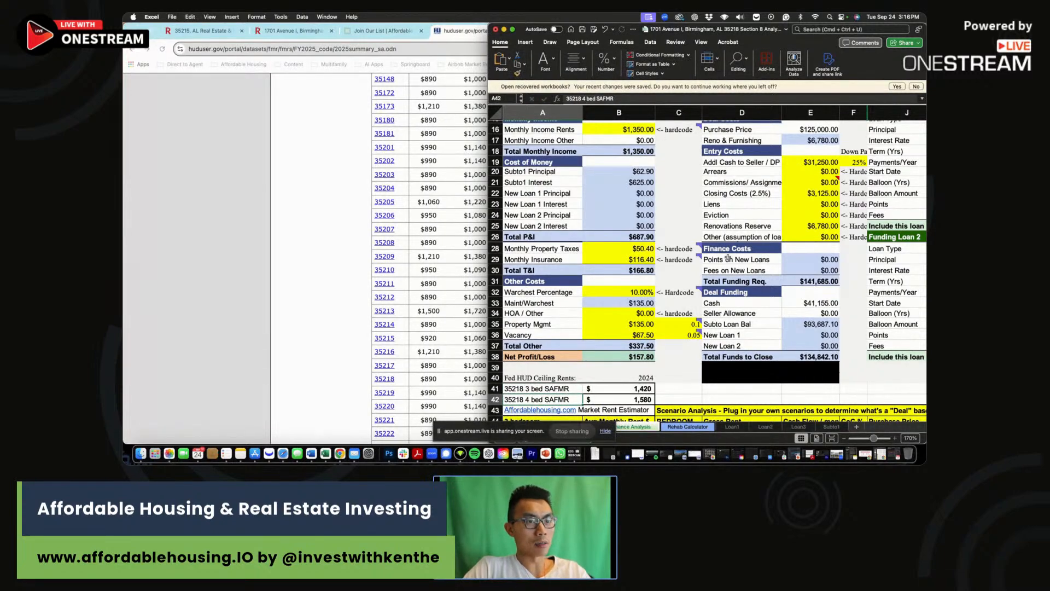
click(688, 388)
scroll(690, 383, down, 2)
key(Return)
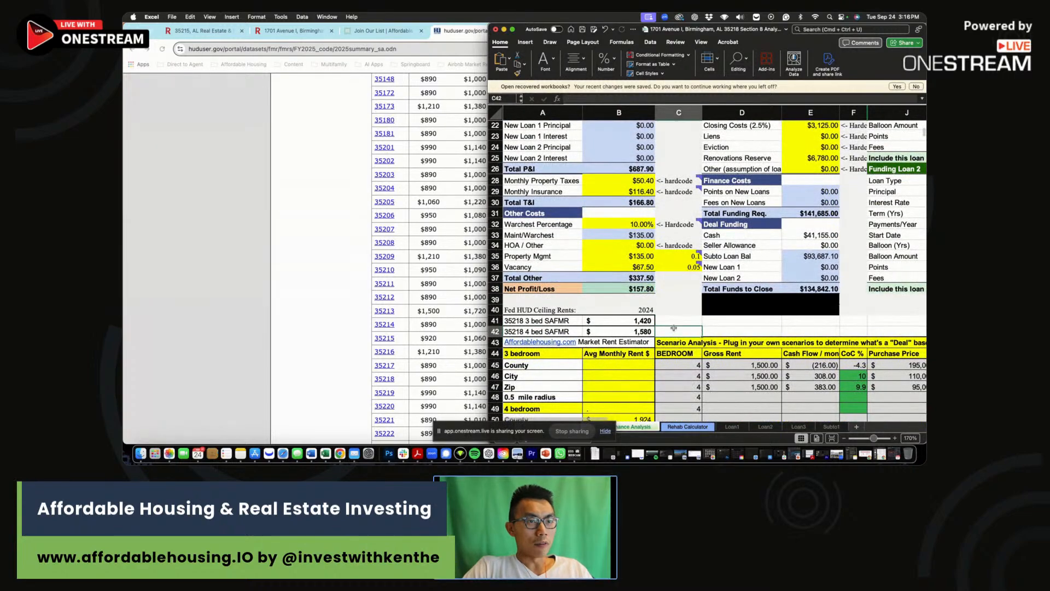
scroll(656, 325, down, 1)
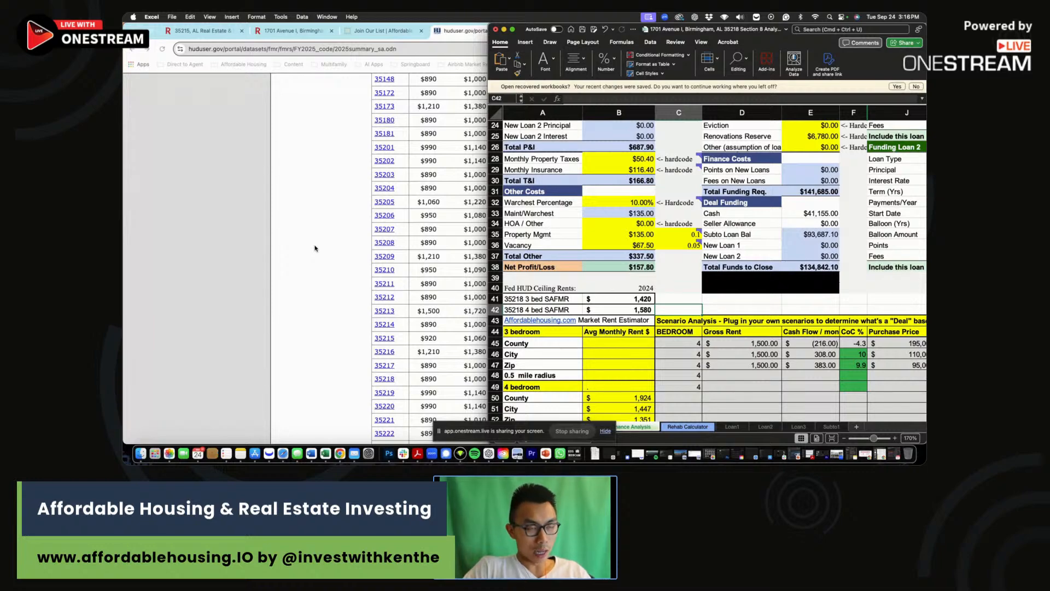
click(314, 241)
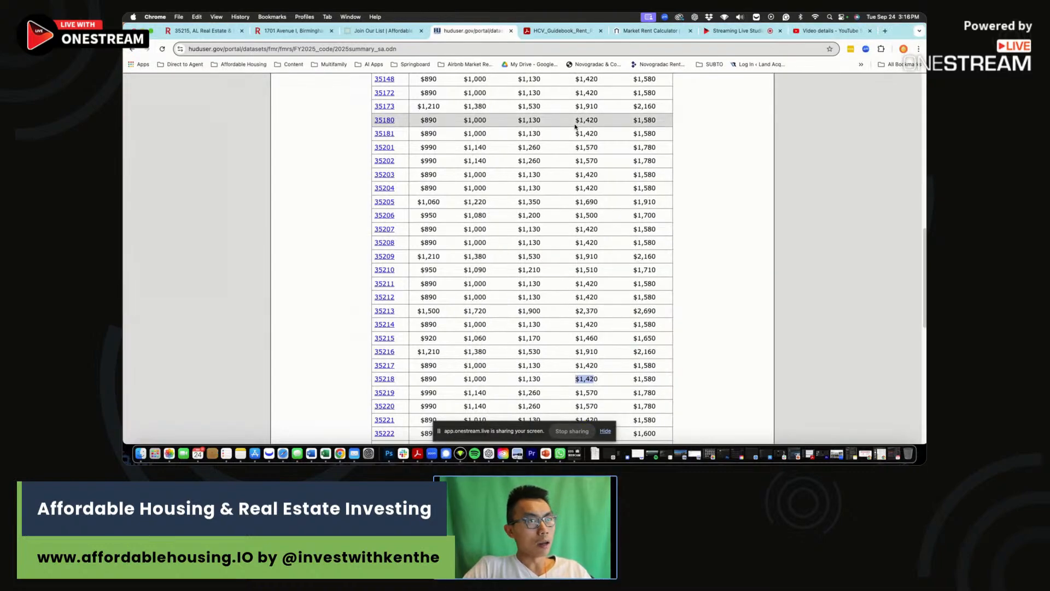
View the four-bed estimates: County $1,924, City $1,361, Zip $1,395, radius $1,348.
click(656, 33)
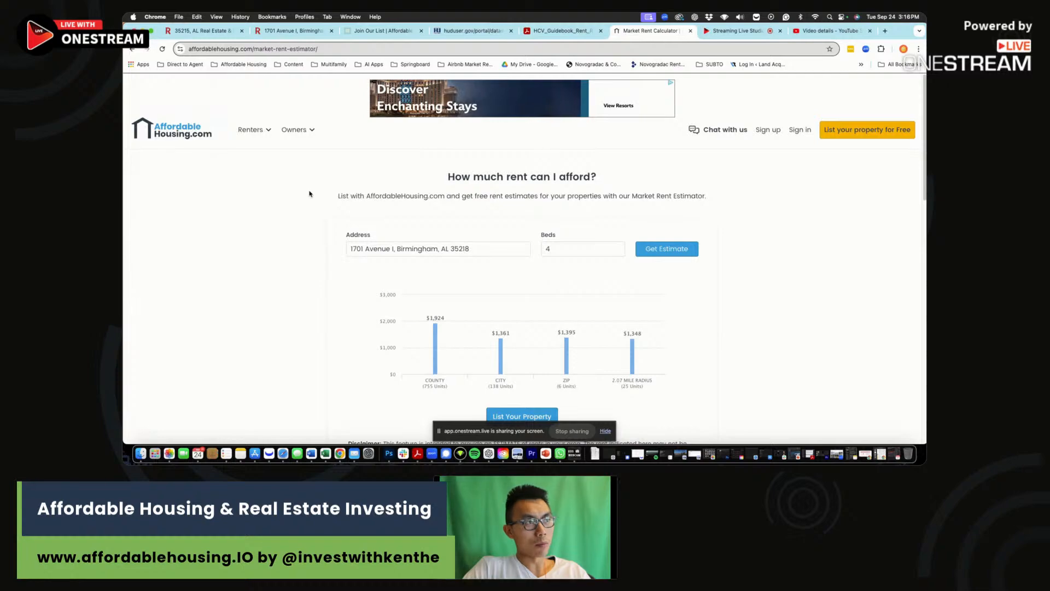
mouse_move(295, 130)
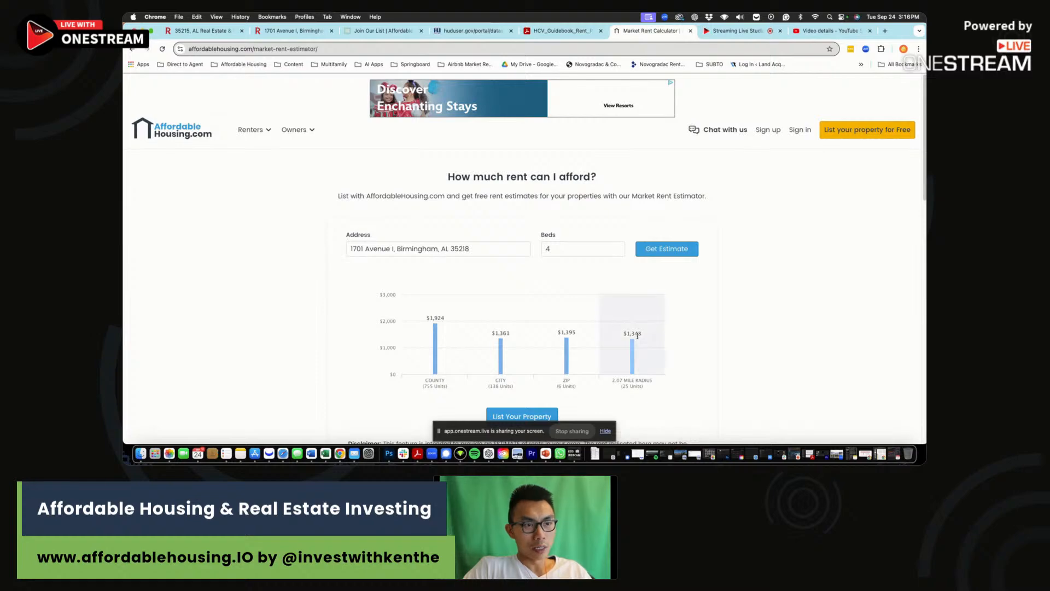
click(325, 454)
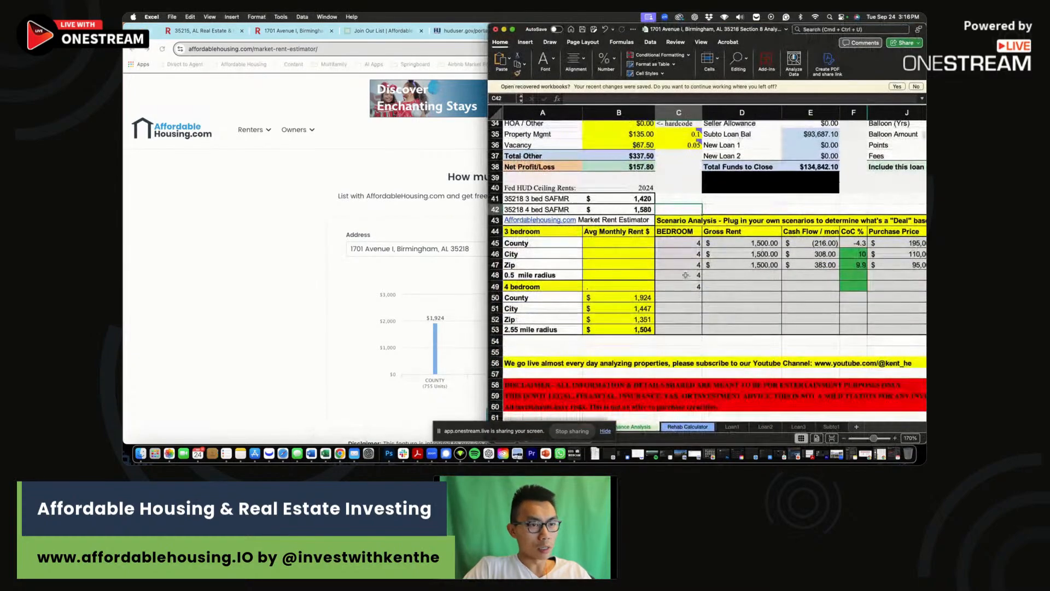
Enter the four-bed rents: 1,348 for the 2.55 mile radius, 1,395 Zip, 1,361 City.
click(634, 329)
text(1348)
double_click(607, 298)
key(Escape)
drag(489, 253, 589, 253)
click(732, 317)
text(13)
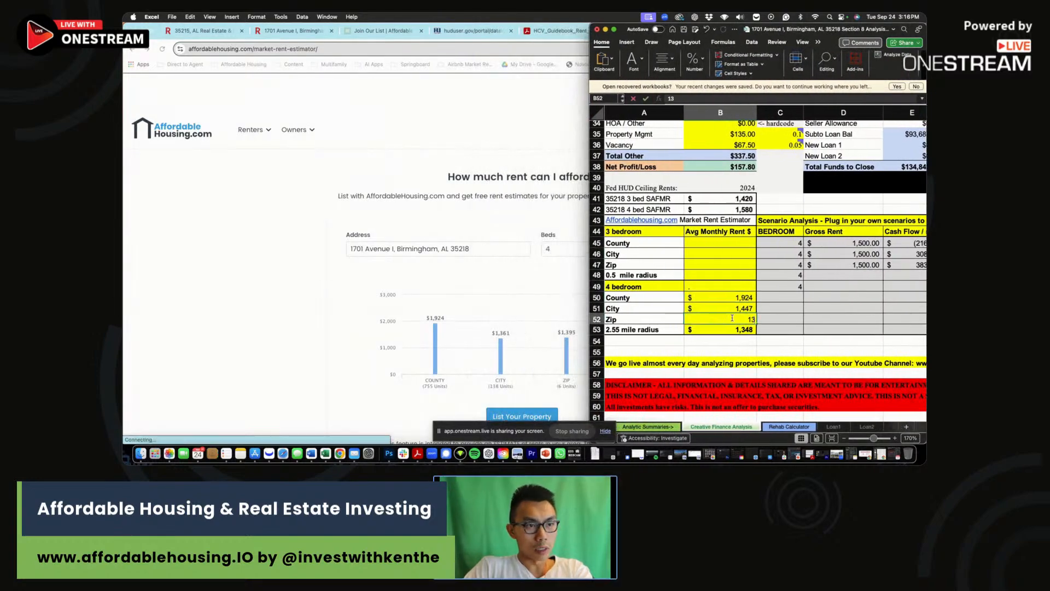
key(Return)
click(751, 308)
text(1361)
key(Return)
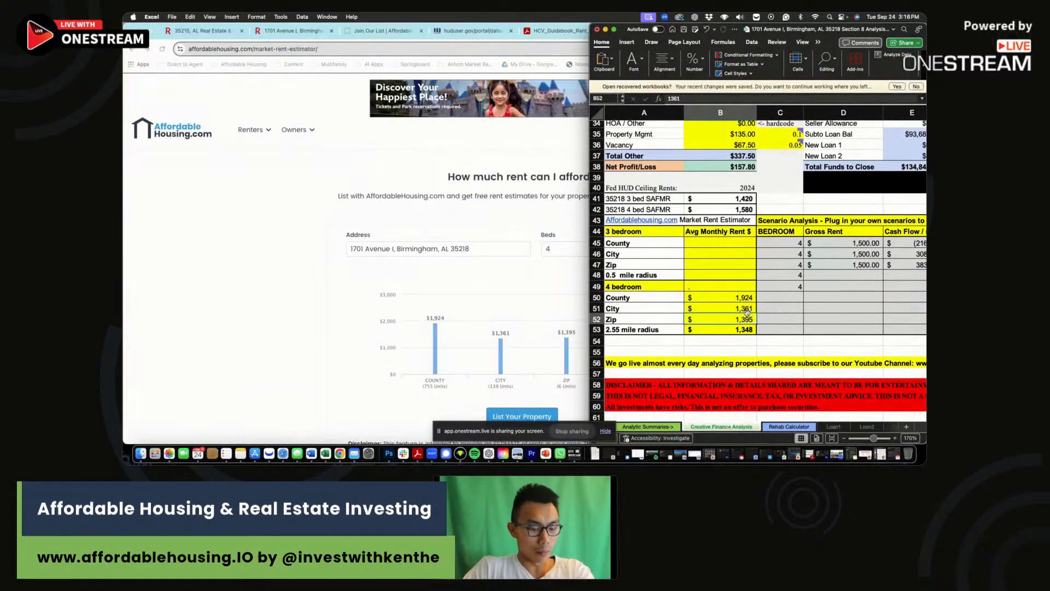
Widen the workbook again and check the 1,348 radius and 1,580 SAFMR values.
drag(590, 24, 381, 44)
click(537, 350)
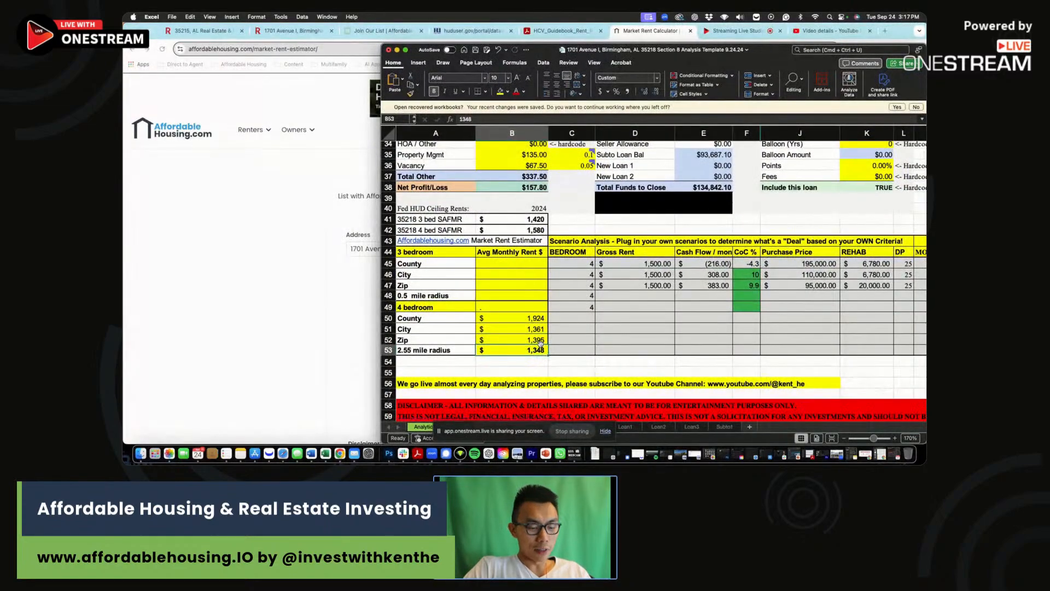
click(543, 229)
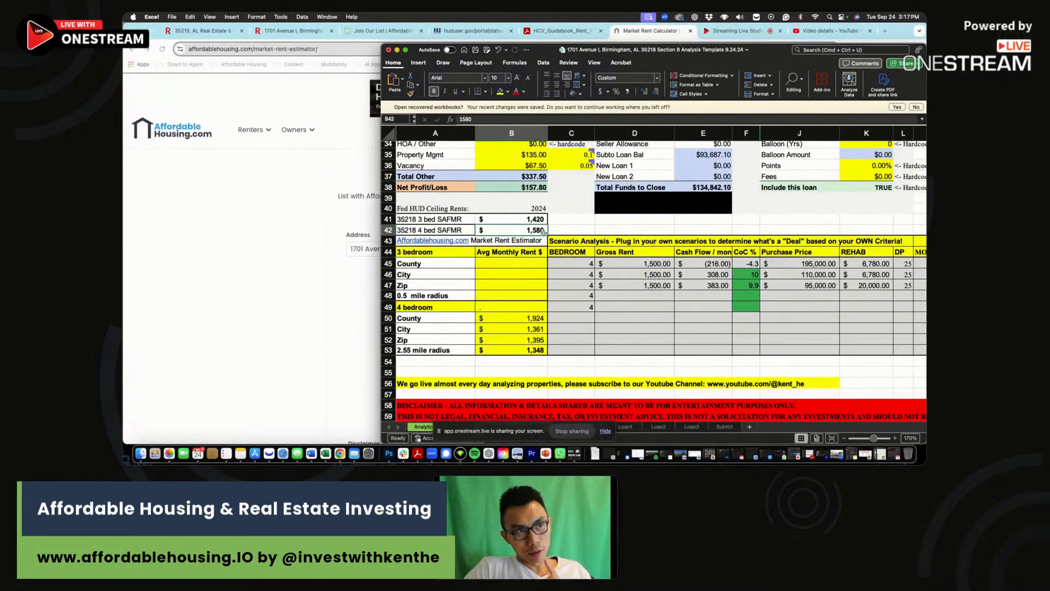
scroll(541, 229, right, 1)
click(536, 228)
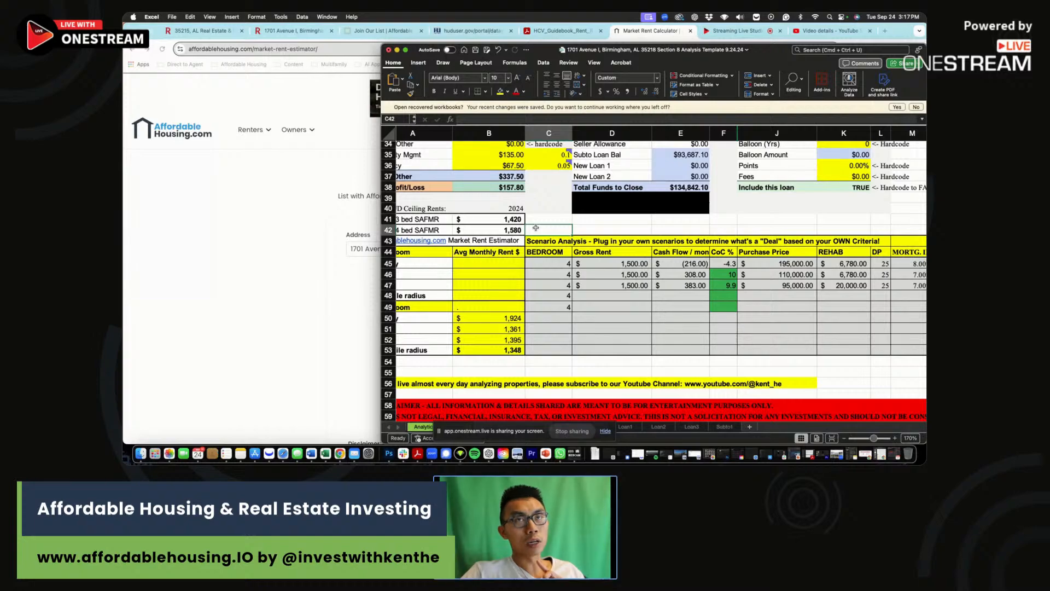
scroll(537, 229, left, 1)
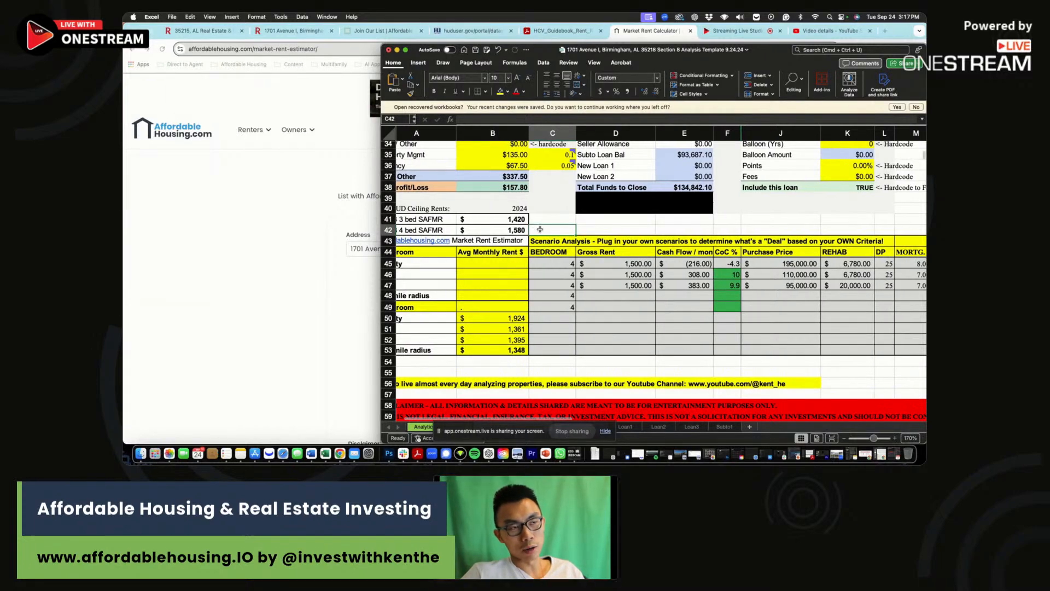
scroll(531, 225, right, 1)
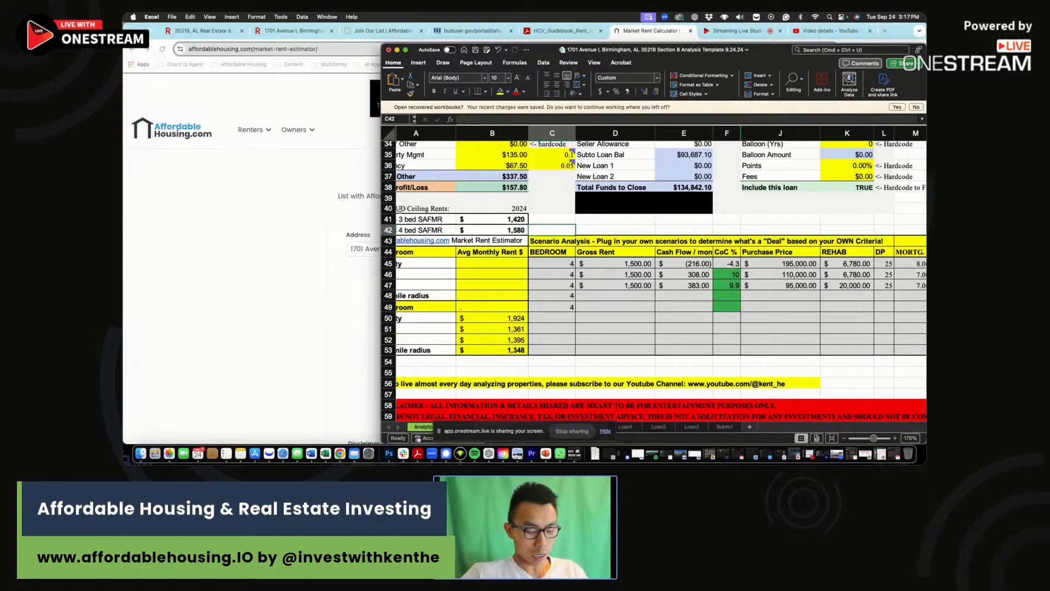
click(258, 192)
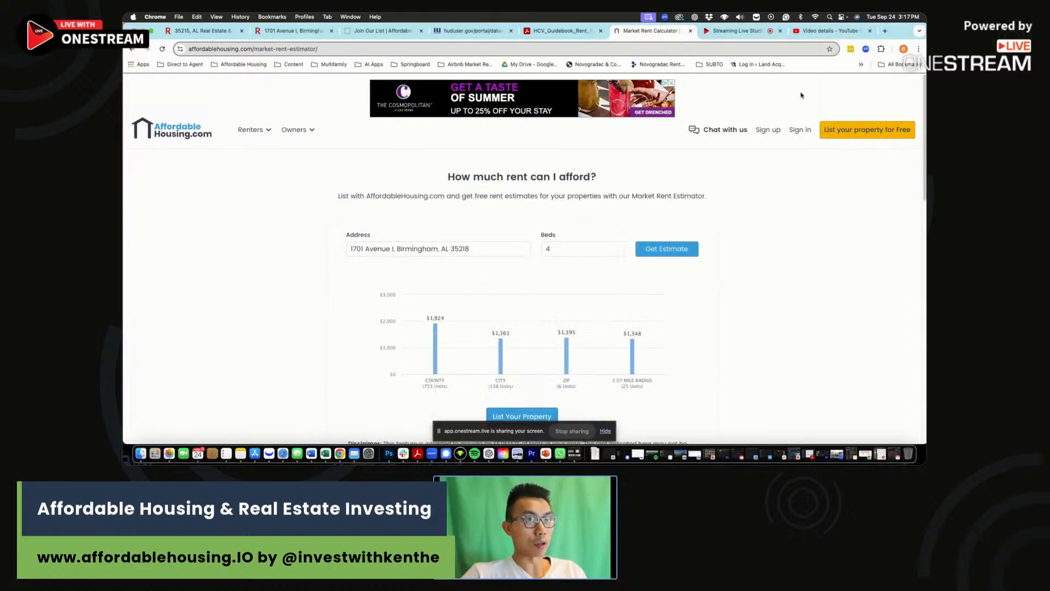
Bring up the HCV rent reasonableness guidebook PDF beside the workbook.
click(564, 32)
scroll(568, 246, up, 15)
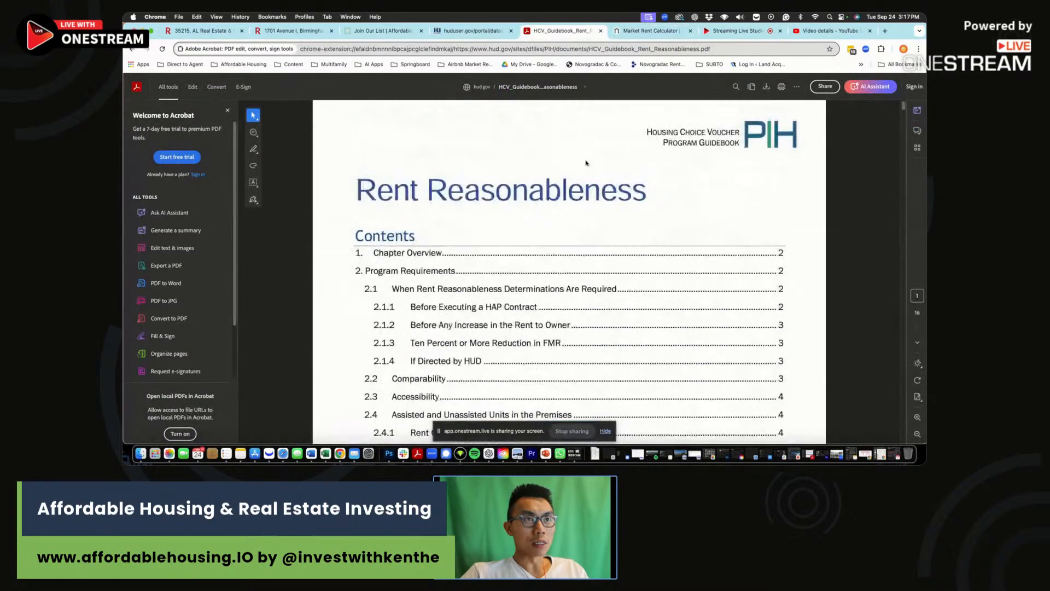
drag(923, 25, 657, 32)
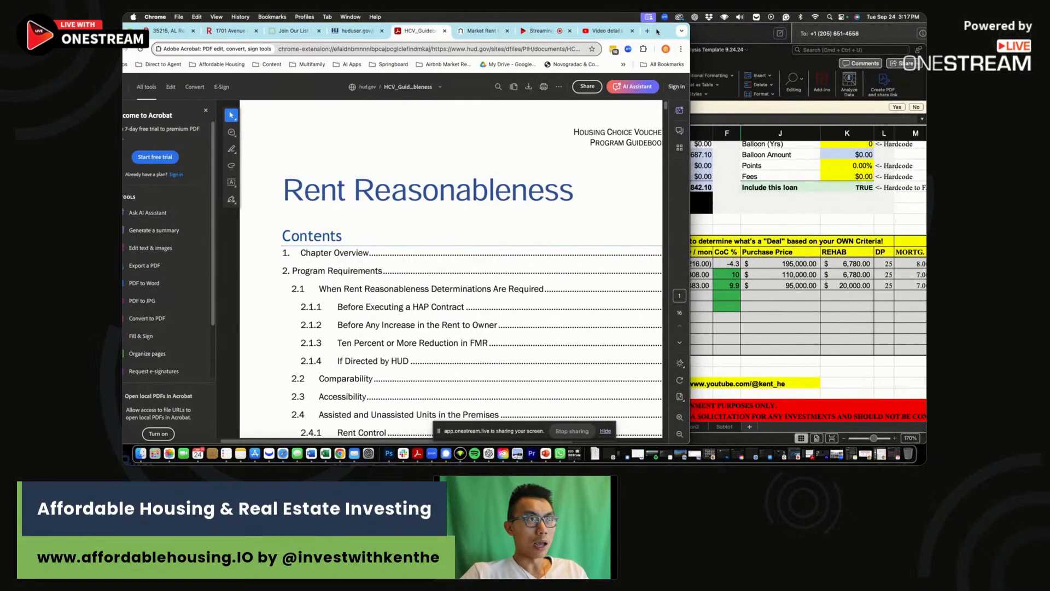
drag(574, 138, 650, 131)
click(650, 131)
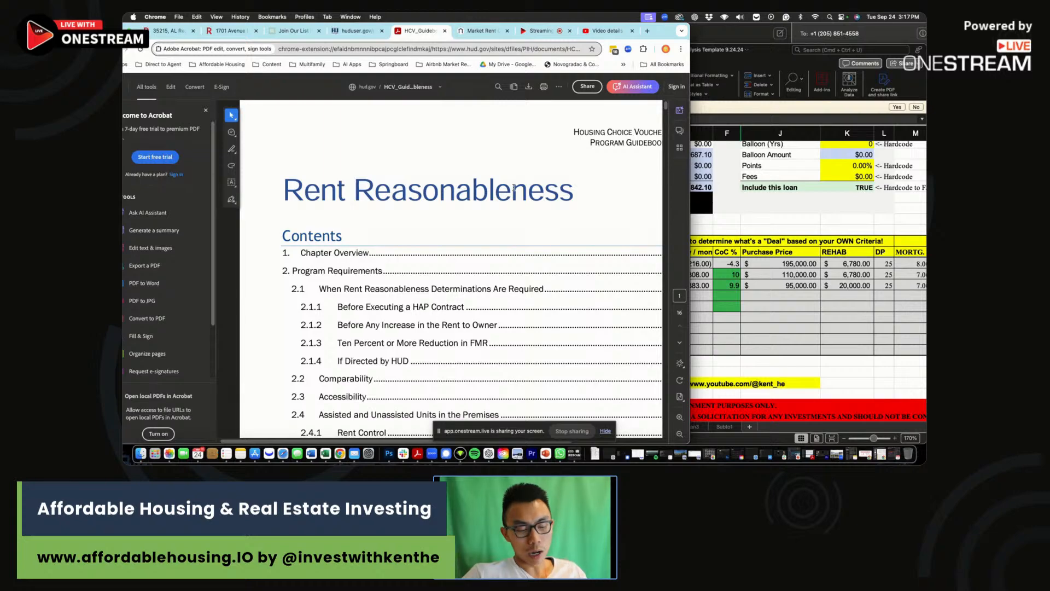
scroll(403, 288, right, 1)
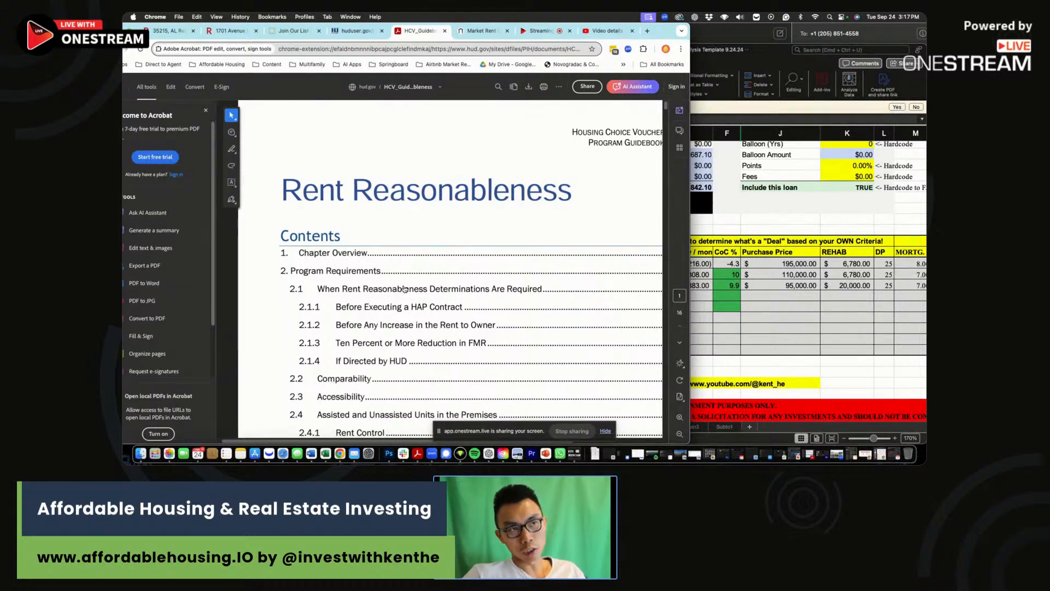
scroll(383, 339, right, 2)
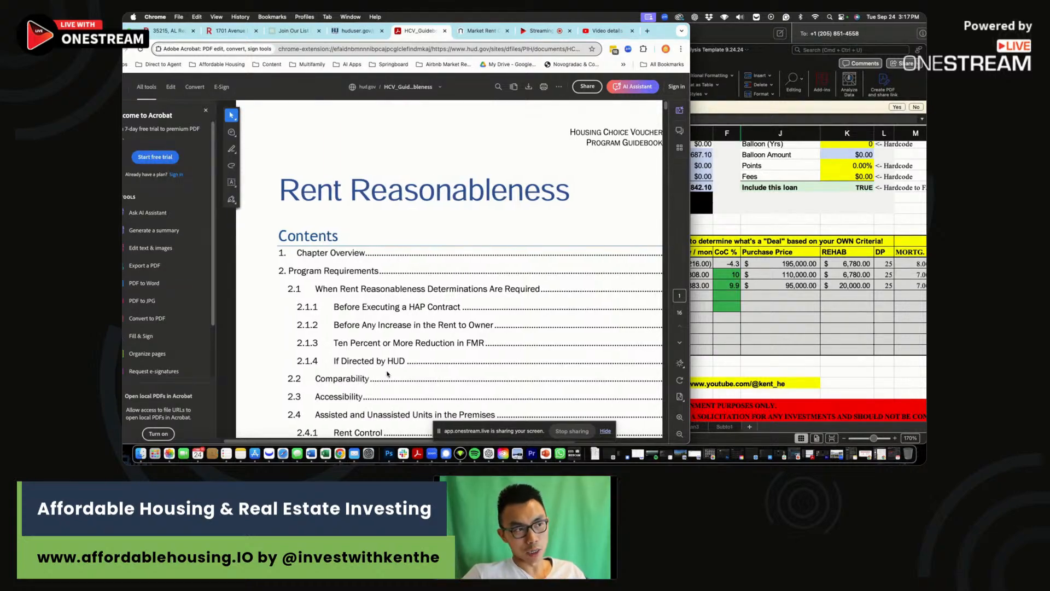
Jump to the 2.2 Comparability section and read about comparable unassisted units.
click(348, 380)
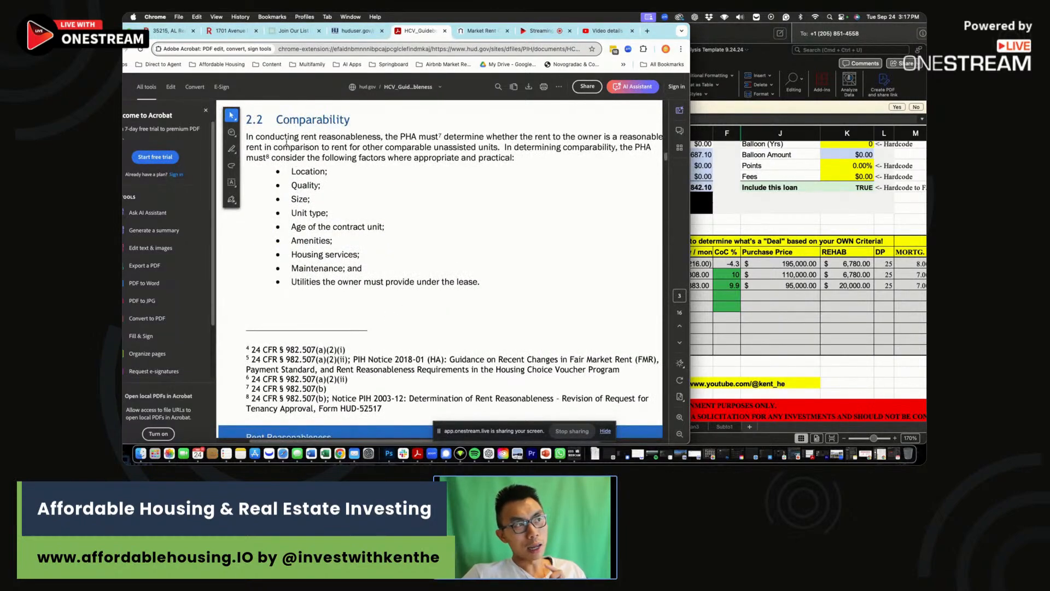
drag(657, 32, 750, 32)
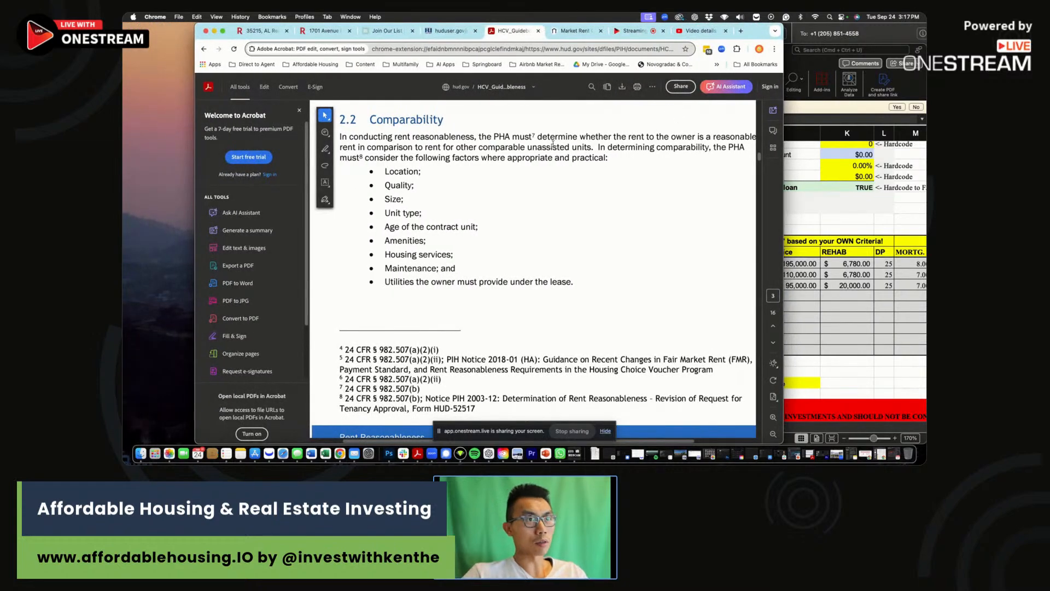
scroll(697, 135, right, 1)
click(697, 135)
click(698, 134)
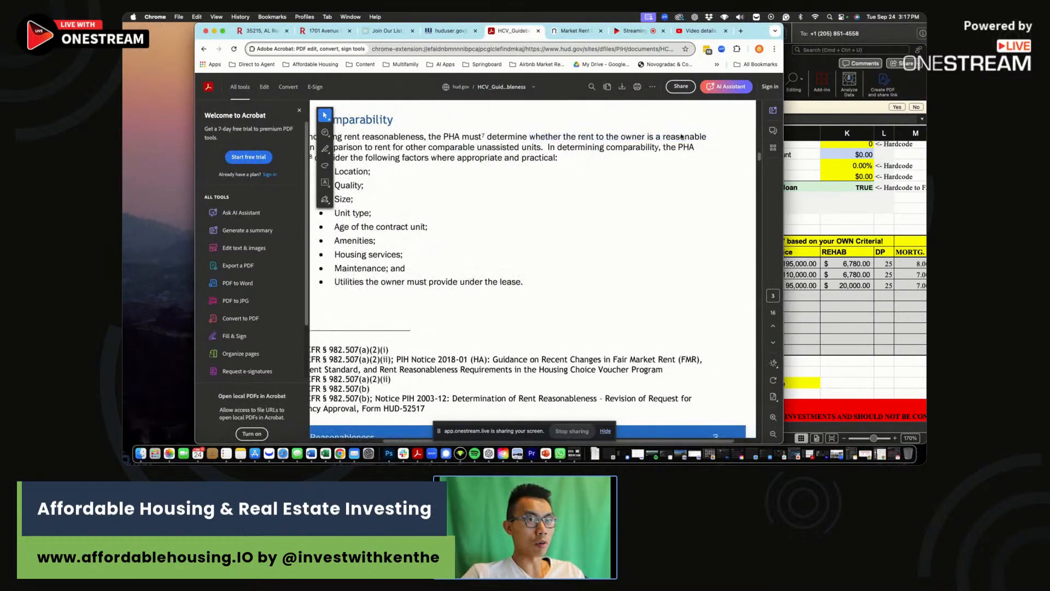
drag(710, 139, 546, 149)
click(371, 143)
click(546, 149)
scroll(550, 153, right, 1)
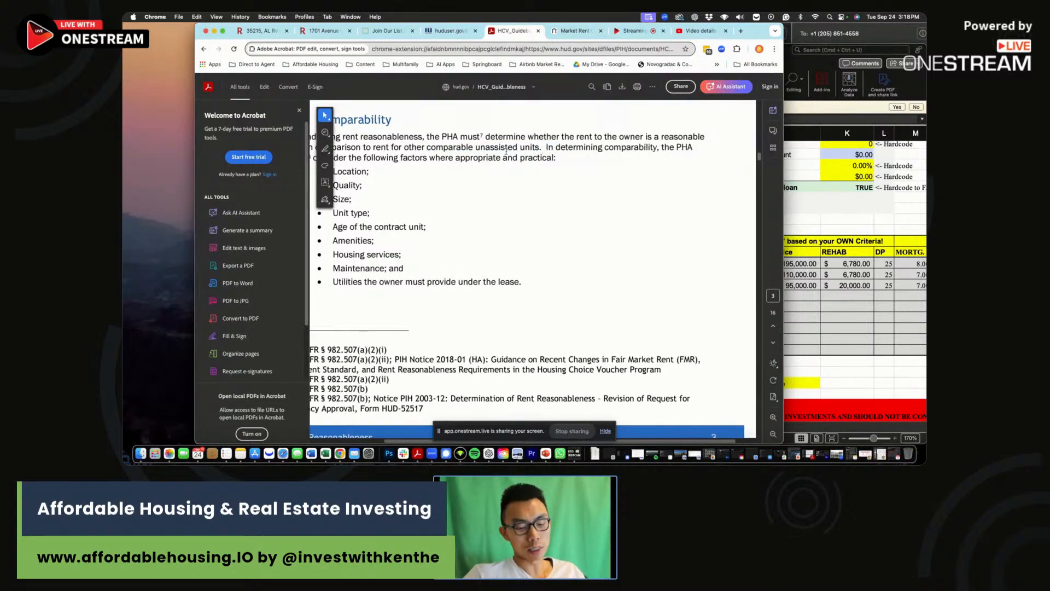
scroll(525, 158, right, 1)
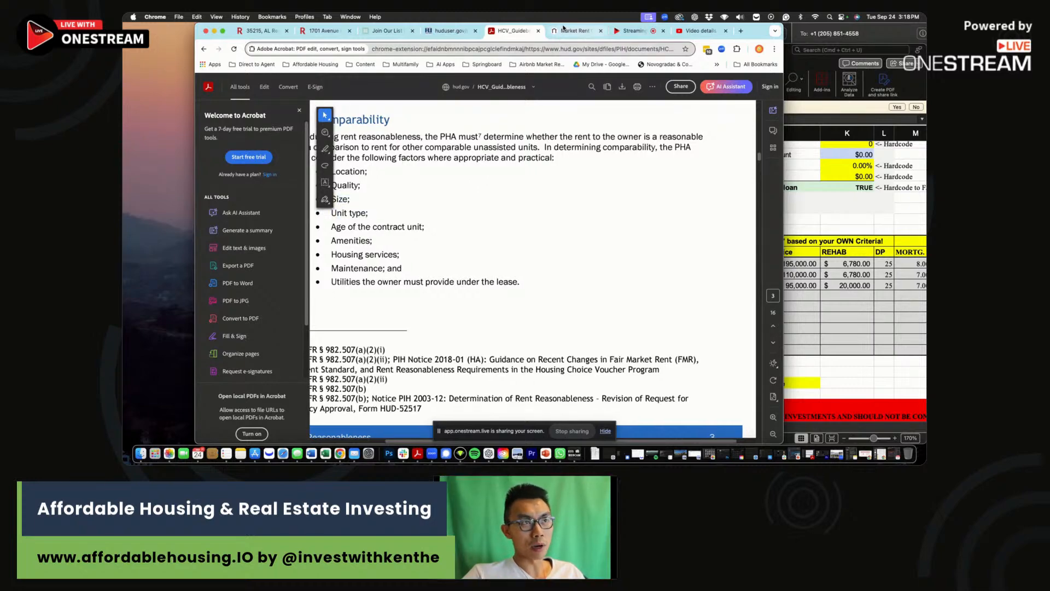
click(572, 31)
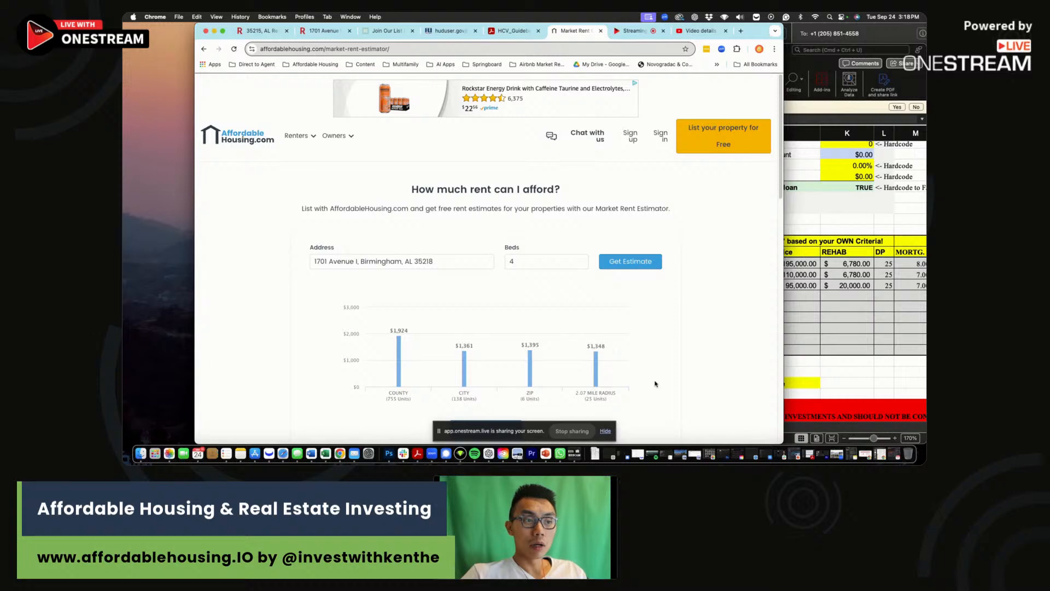
Clear scenario rows 46–51 and set D45's gross rent to 1,350.
click(881, 327)
drag(609, 274, 924, 329)
key(Delete)
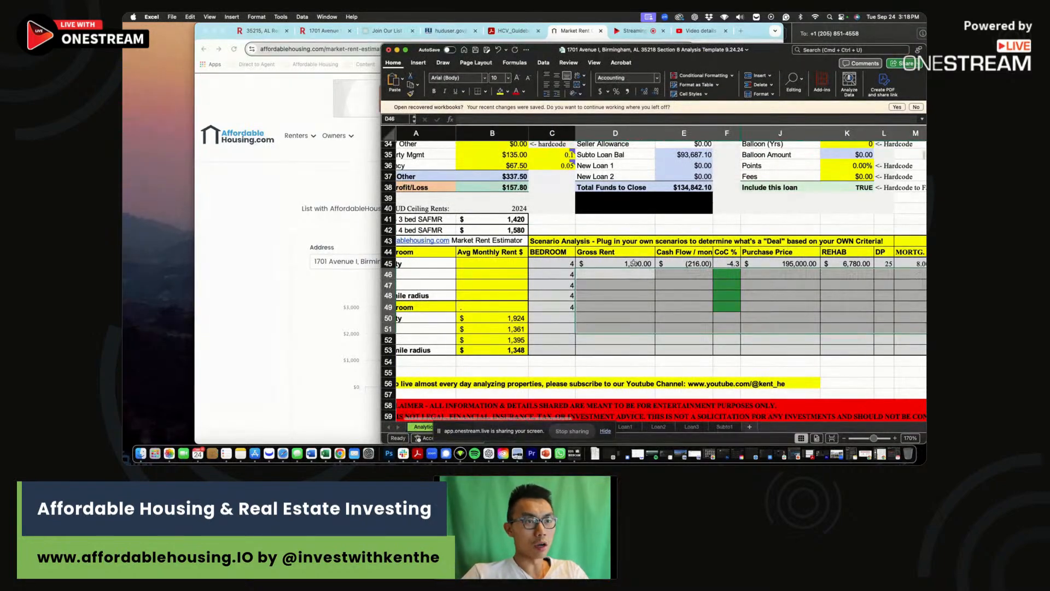
click(633, 261)
text(1350)
key(Return)
Review the B16 rent income and B6 rehab formula, then open the Rehab Calculator sheet.
scroll(550, 260, up, 2)
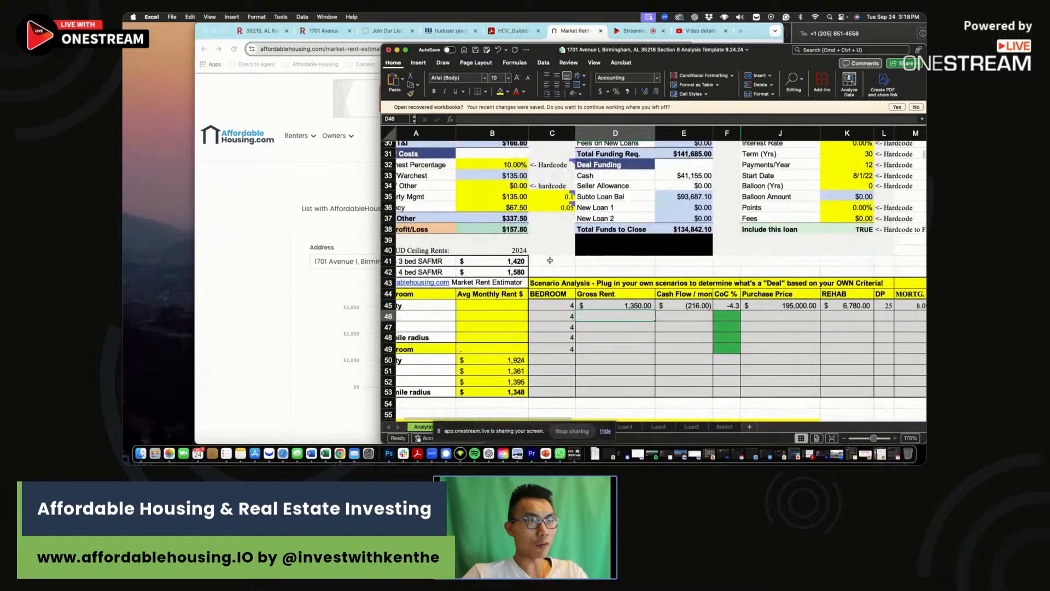
scroll(550, 260, up, 5)
click(521, 184)
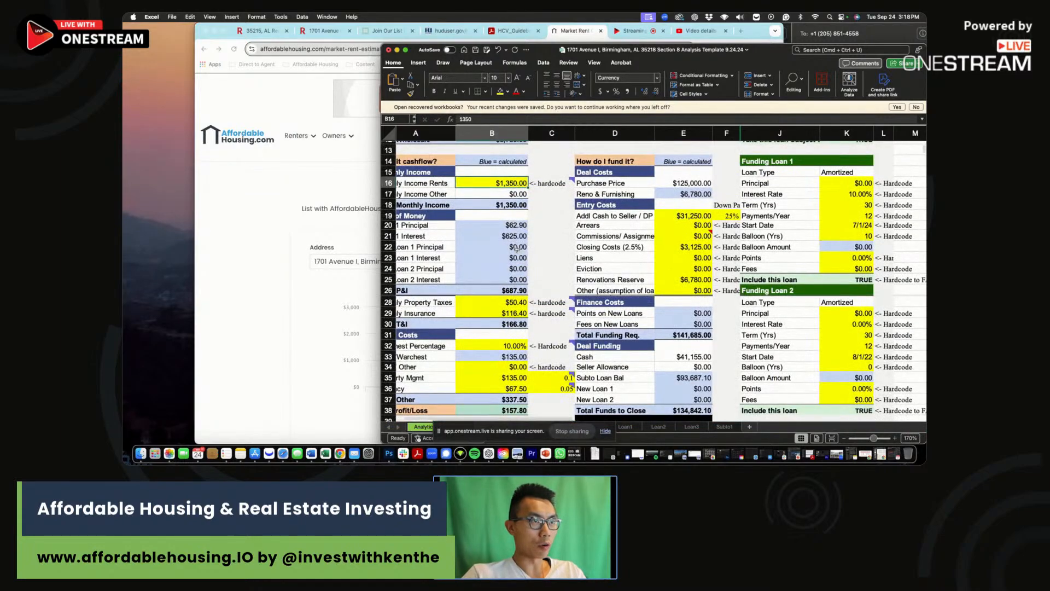
scroll(516, 252, up, 5)
click(492, 190)
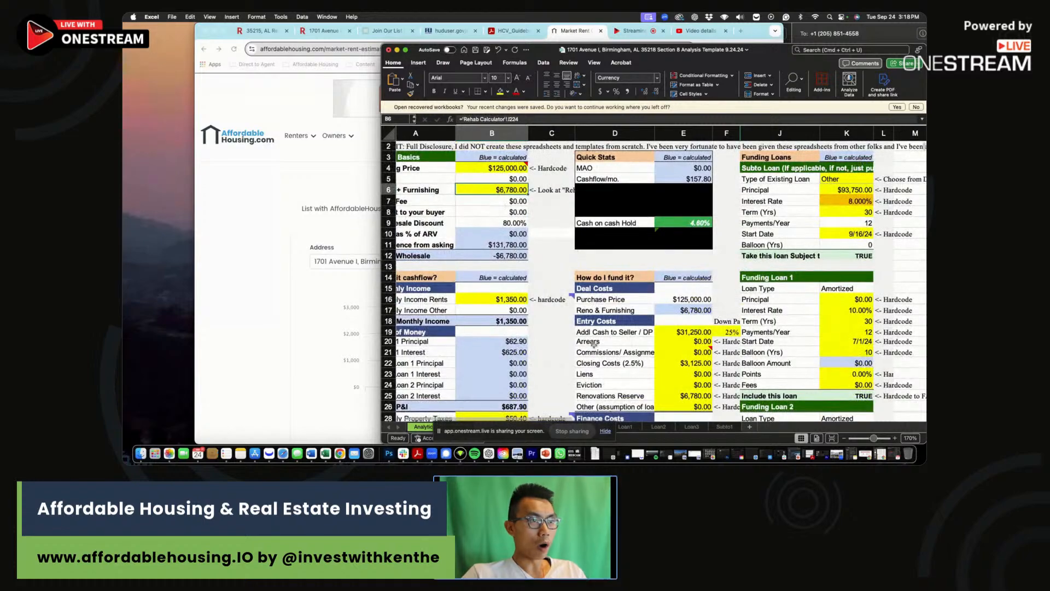
click(610, 436)
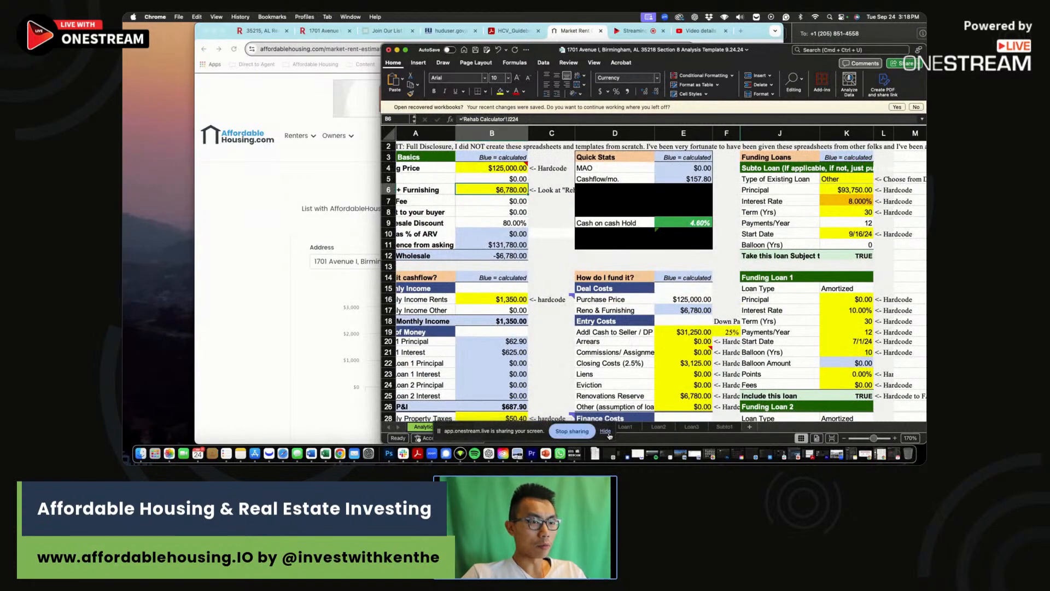
click(607, 433)
click(844, 358)
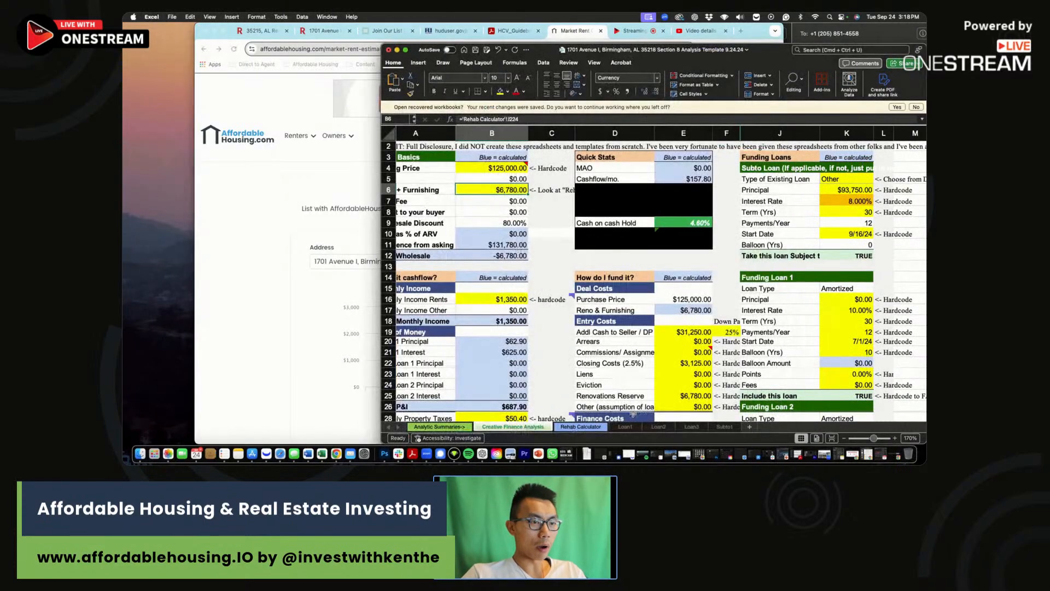
click(579, 427)
scroll(604, 369, up, 3)
Review the roof repair and landscaping quantities on the Rehab Calculator.
click(614, 200)
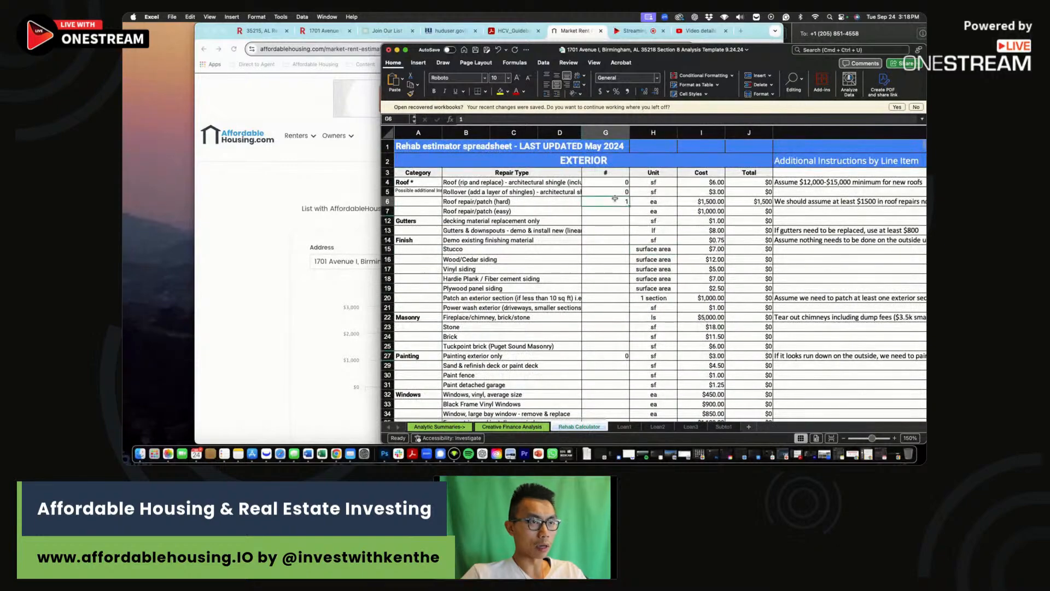
click(388, 200)
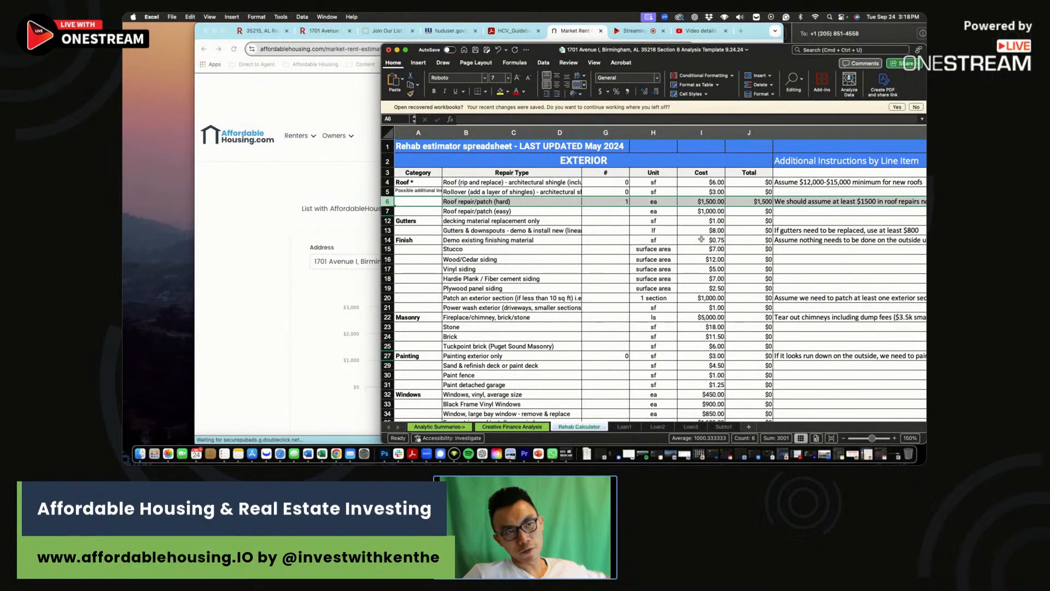
scroll(620, 269, down, 10)
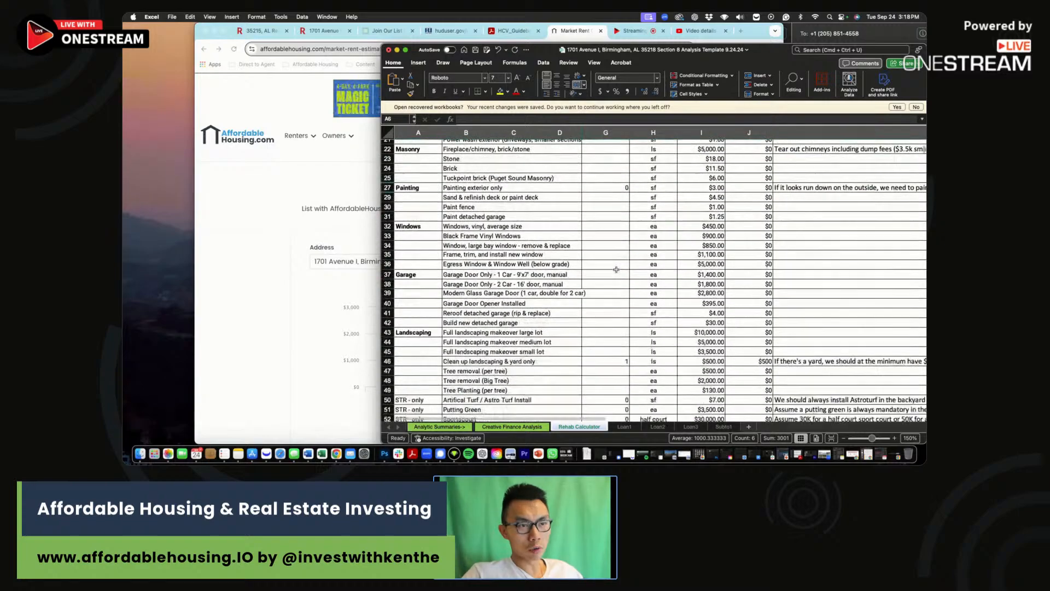
click(602, 325)
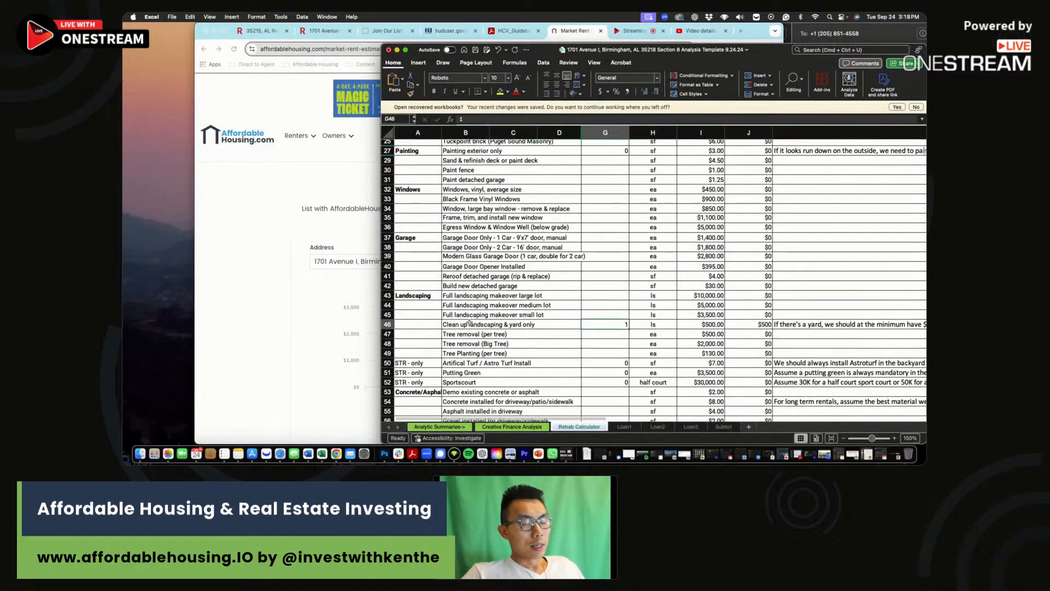
click(605, 350)
click(610, 324)
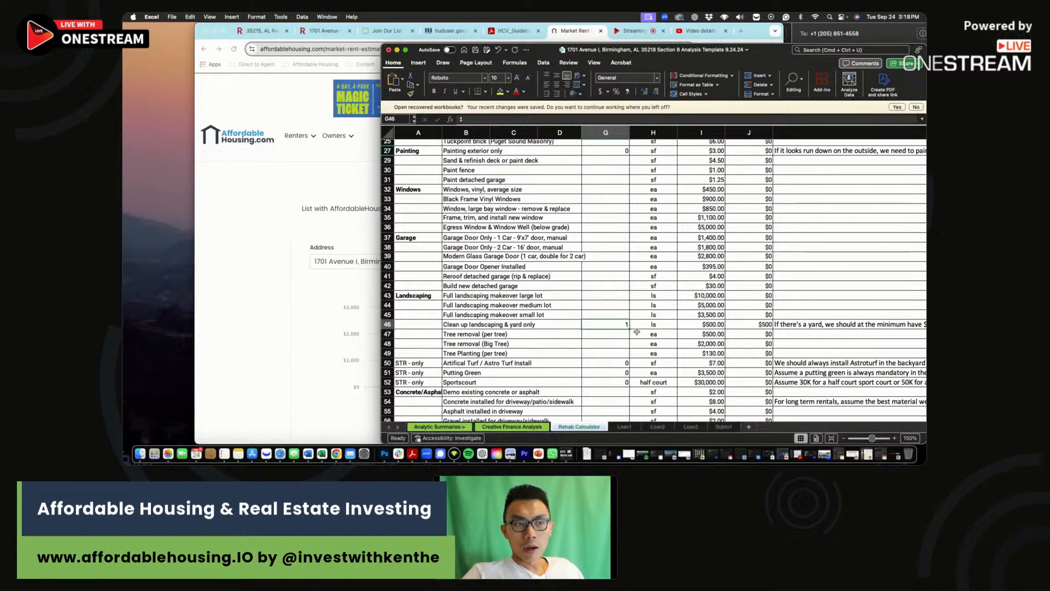
scroll(612, 337, down, 3)
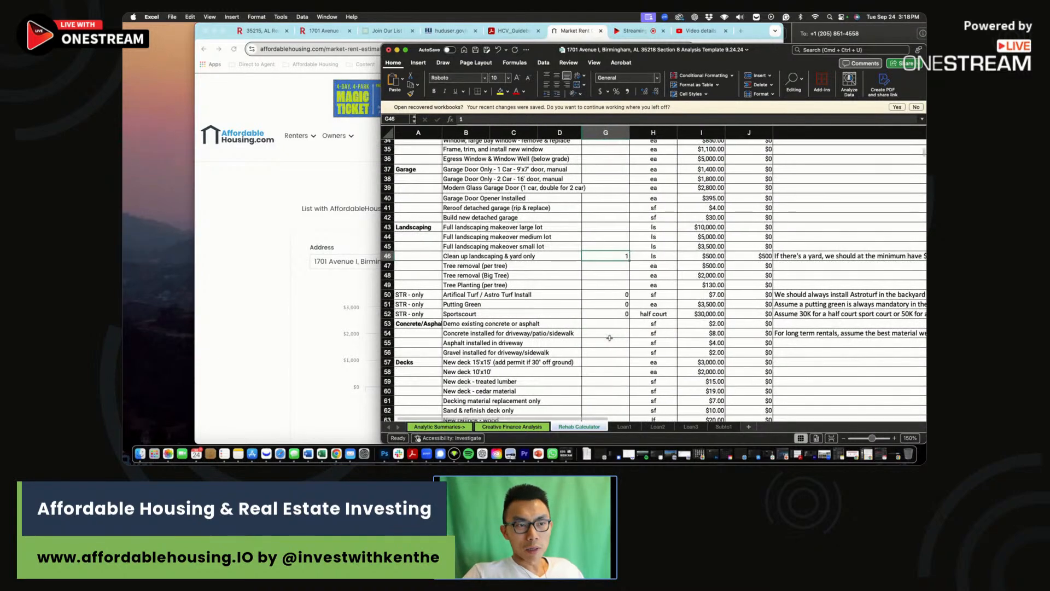
scroll(608, 338, down, 3)
scroll(607, 340, down, 10)
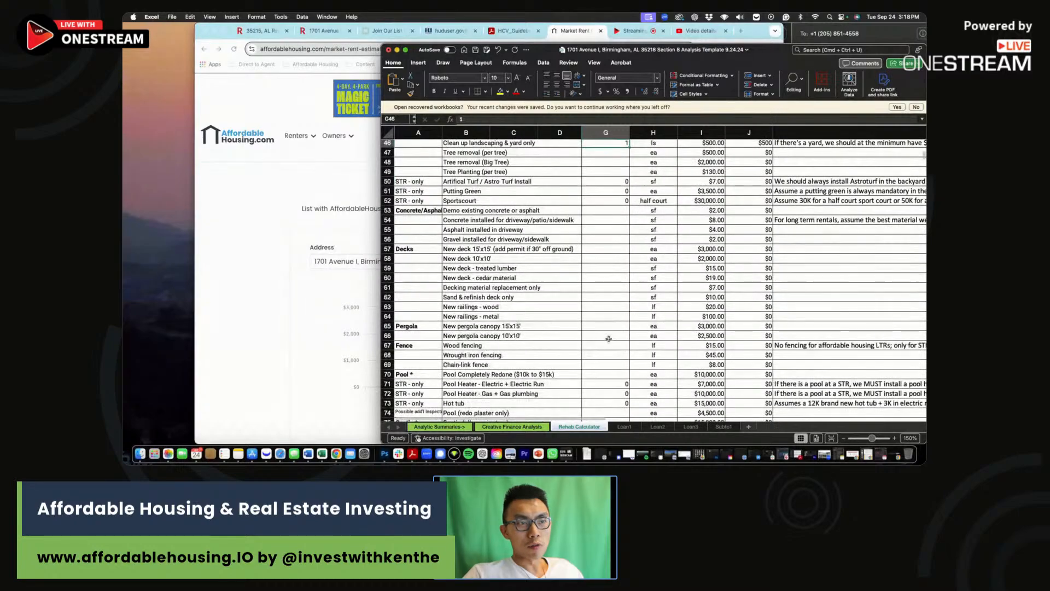
Set the interior painting (G86) and hardwood refinishing (G91) quantities to 0.
click(606, 282)
text(0)
key(Return)
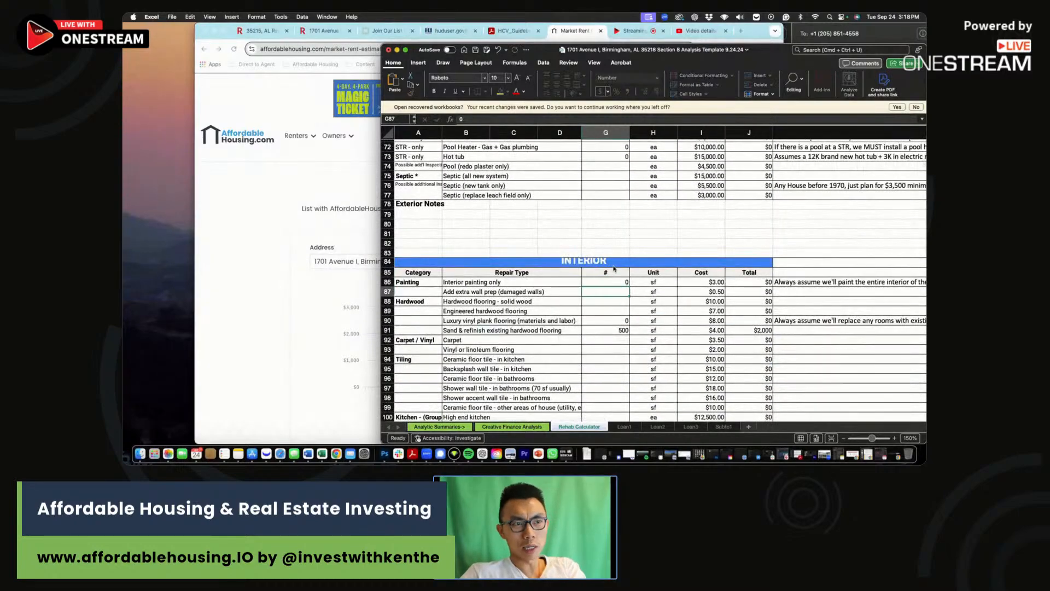
click(605, 330)
text(0)
click(625, 321)
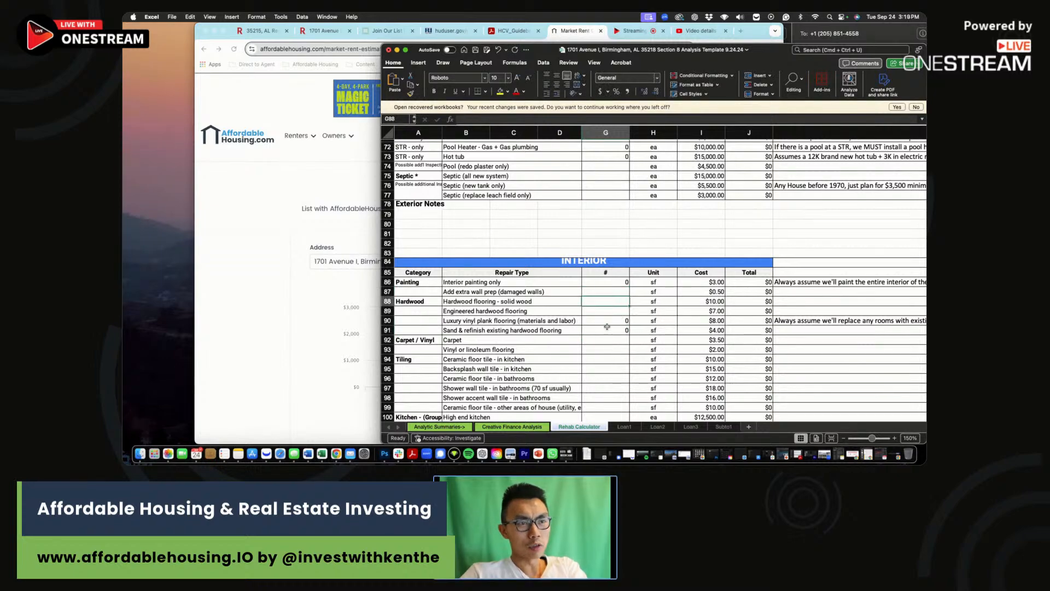
Set the toilet quantity in G132 to 2, dropping its cost to $900.
scroll(608, 333, down, 8)
click(611, 354)
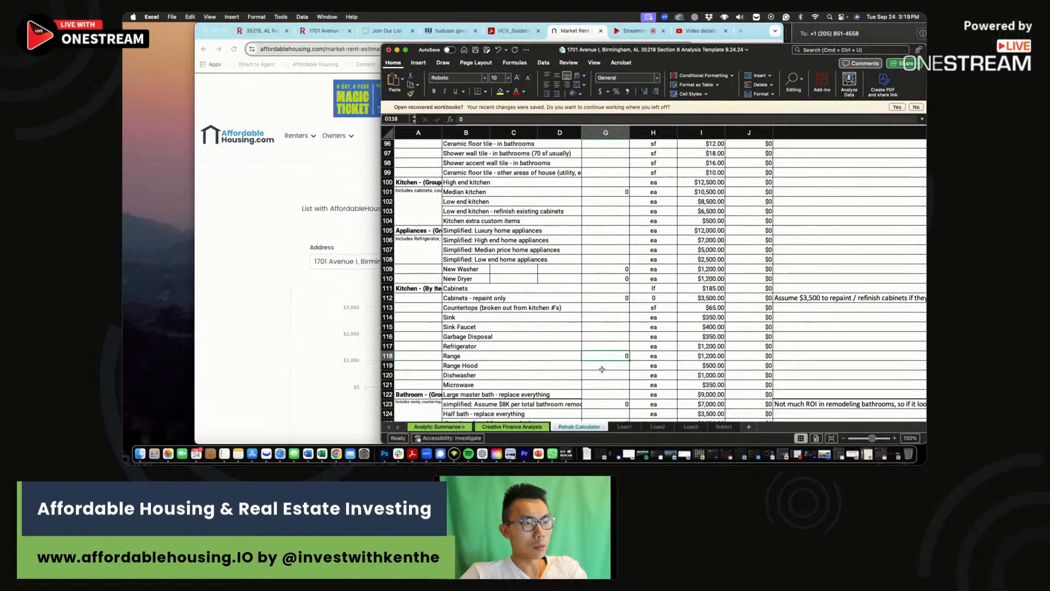
scroll(613, 374, down, 3)
scroll(621, 391, down, 3)
click(616, 352)
text(2)
key(Return)
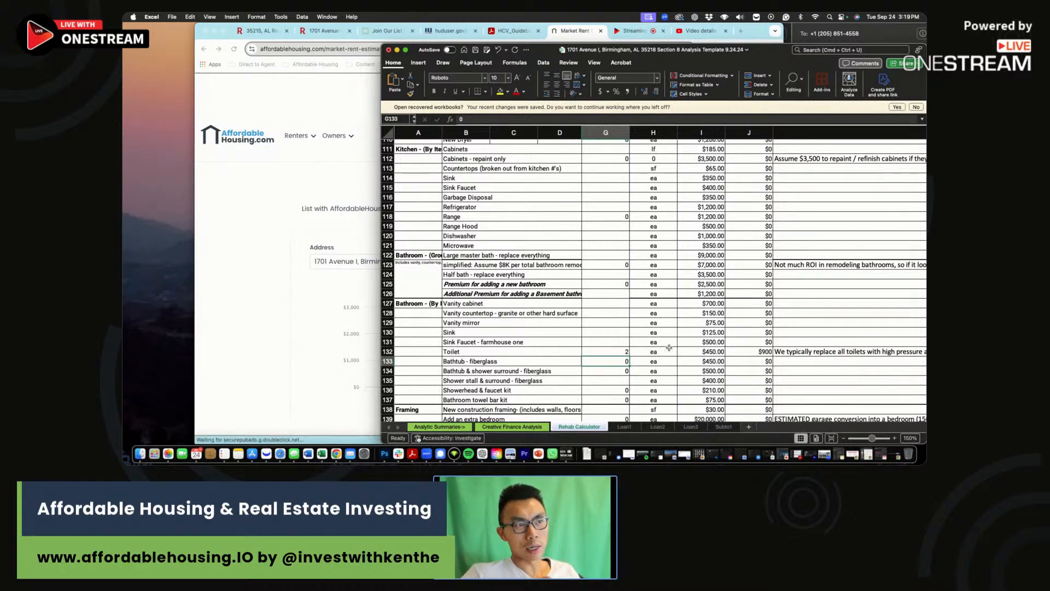
Inspect the toilet row 132 from its label through the cost columns.
scroll(667, 345, right, 2)
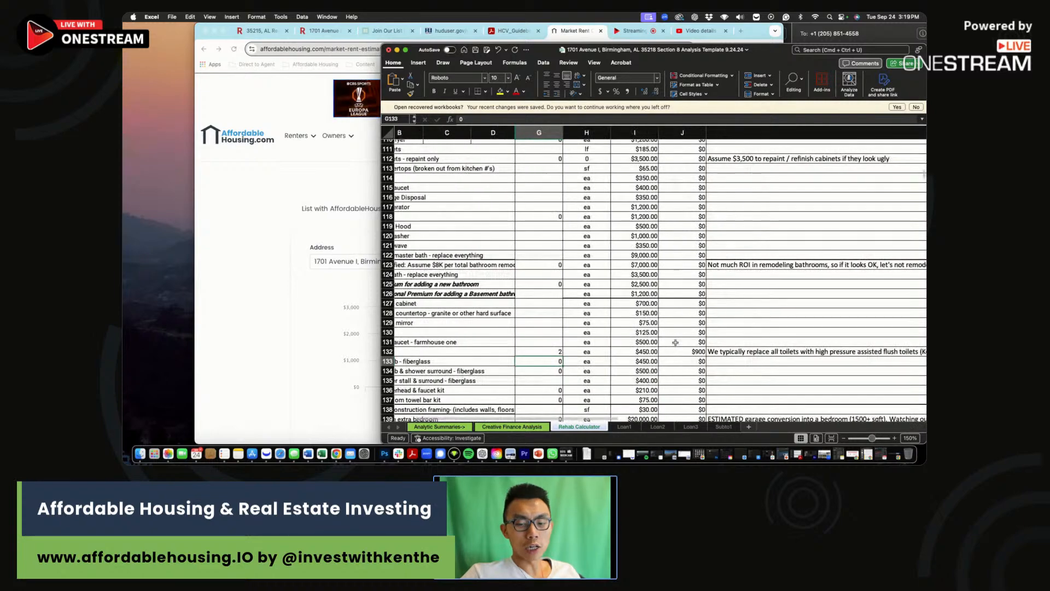
drag(684, 352, 548, 355)
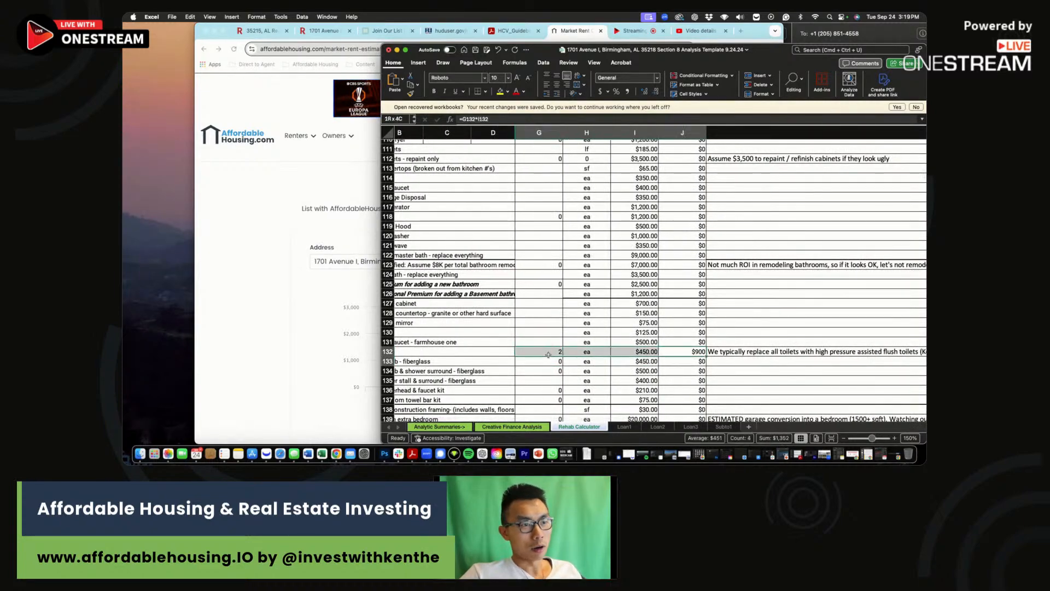
click(546, 351)
scroll(674, 353, right, 2)
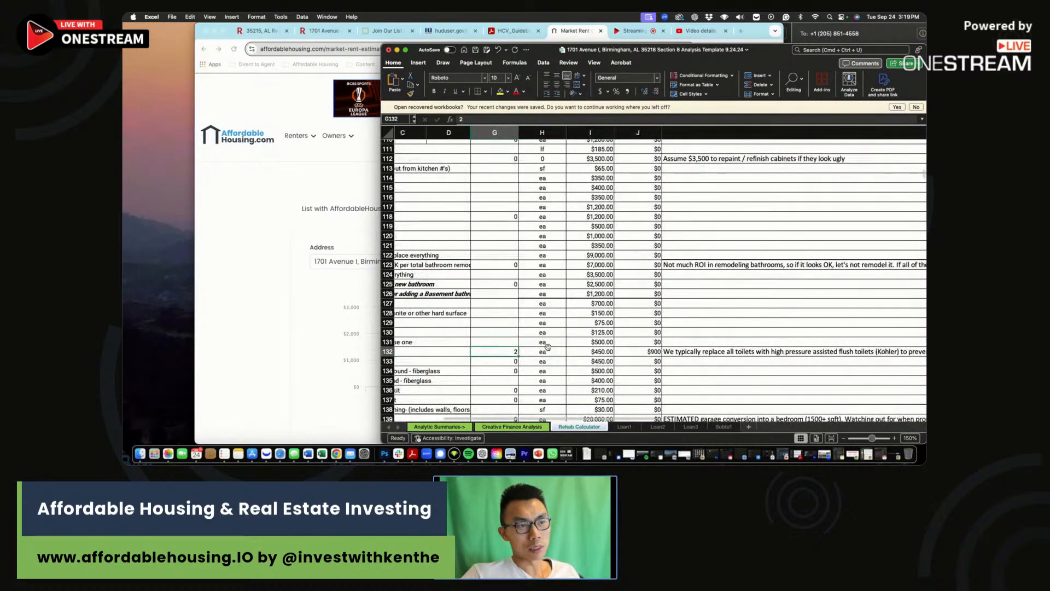
drag(662, 353, 397, 354)
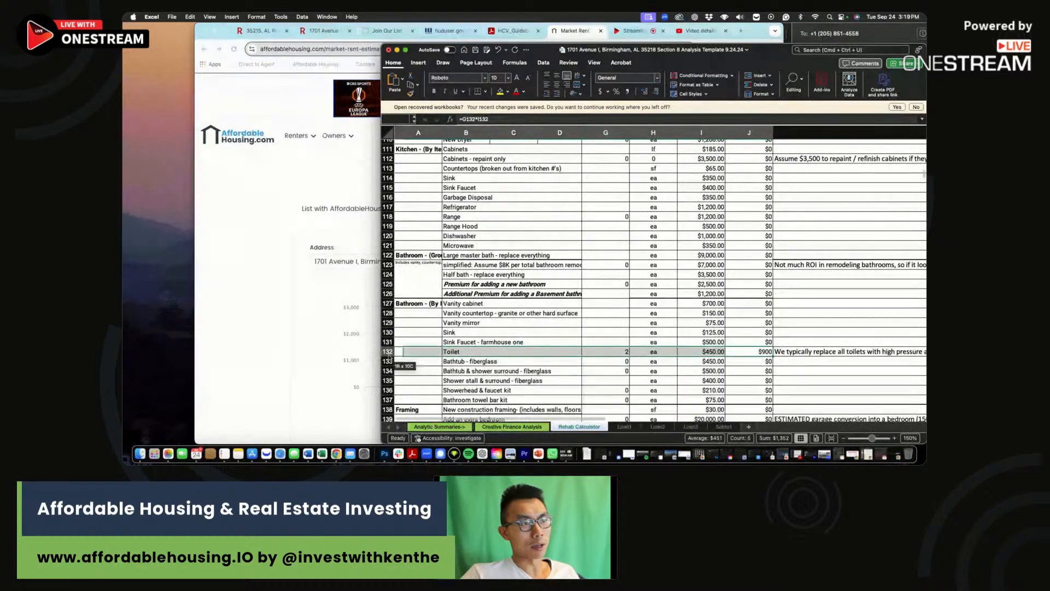
click(532, 353)
Check the drywall quantities G146 to G148 and the sections below.
scroll(601, 345, down, 3)
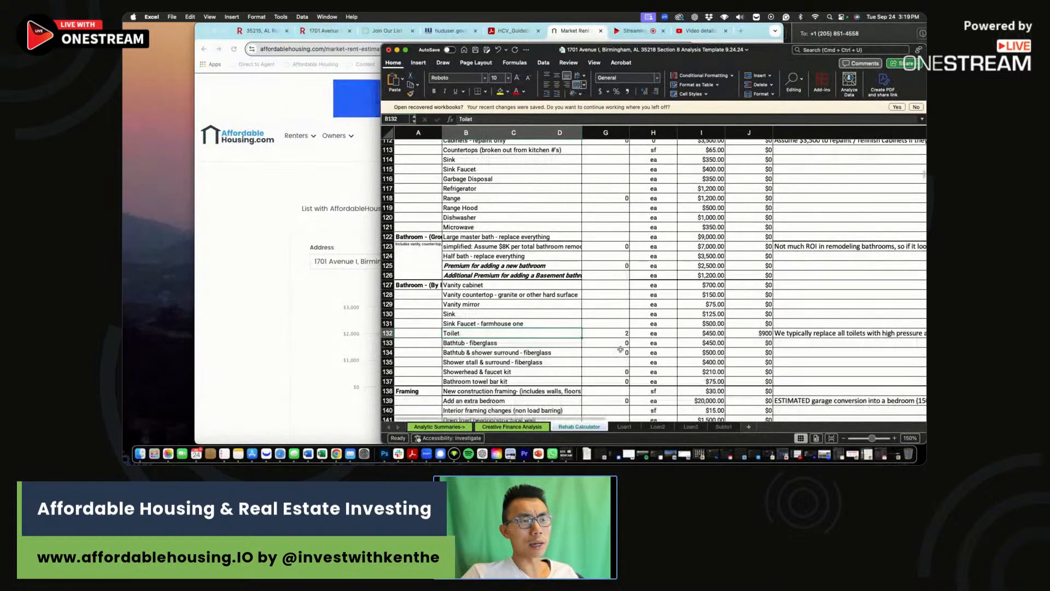
scroll(620, 348, down, 5)
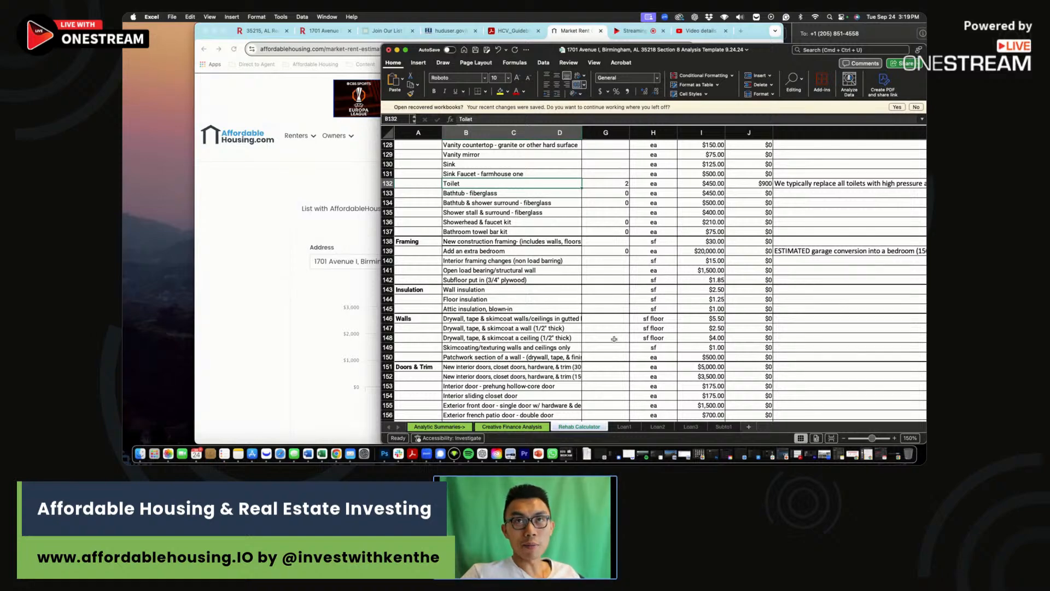
drag(612, 318, 616, 337)
click(615, 338)
click(615, 337)
scroll(615, 332, down, 12)
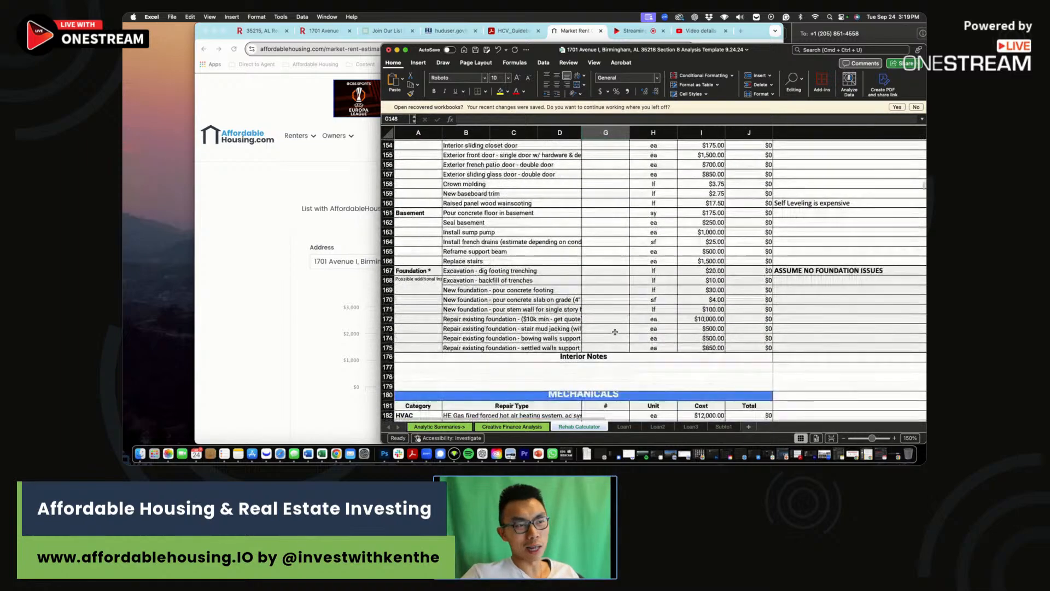
scroll(615, 333, down, 11)
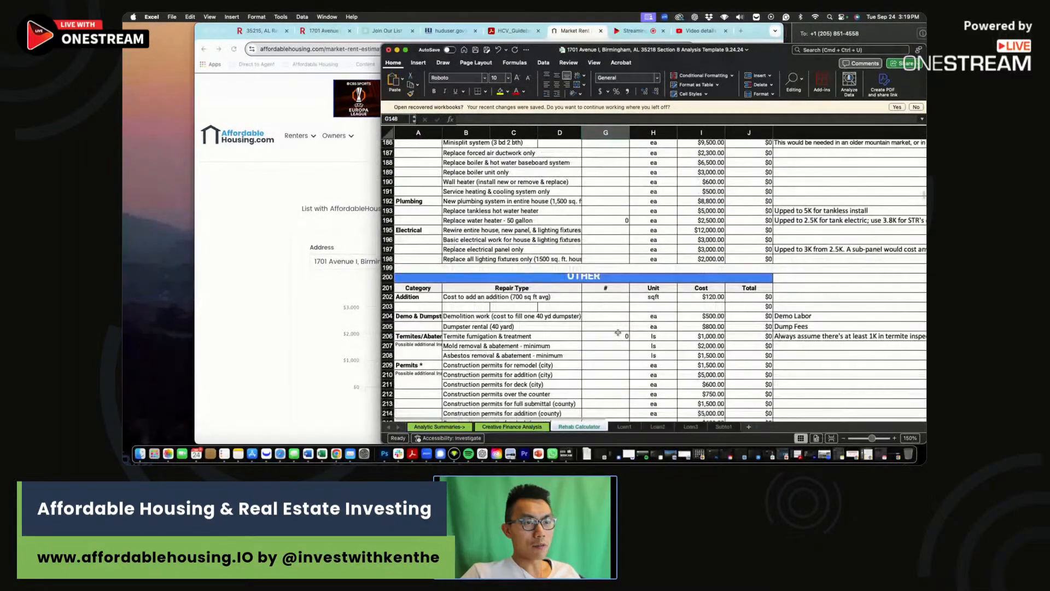
scroll(634, 340, down, 4)
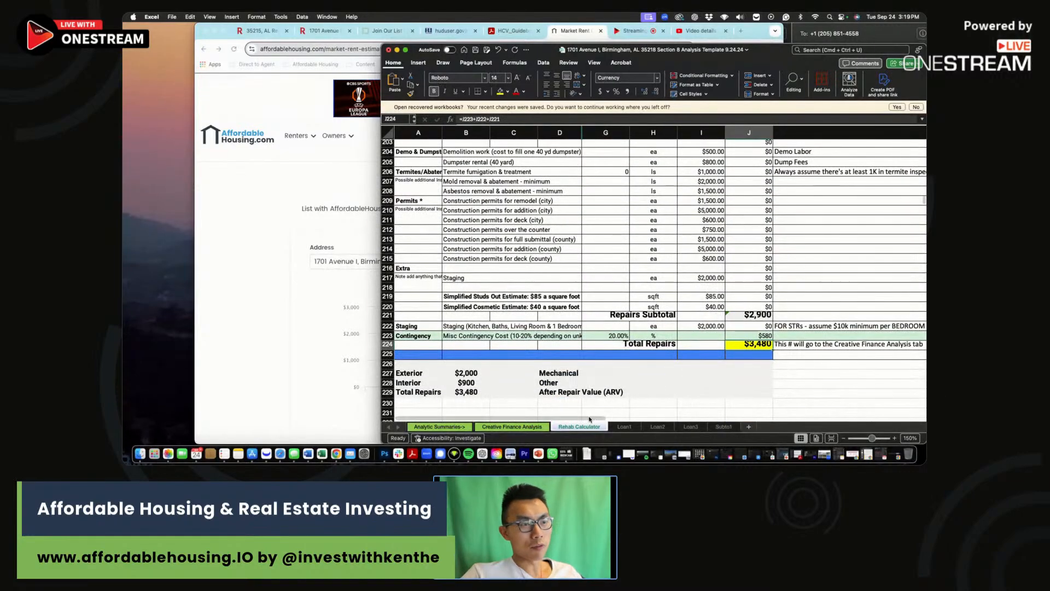
On the Creative Finance Analysis sheet, check the monthly rent and property tax formula.
click(540, 427)
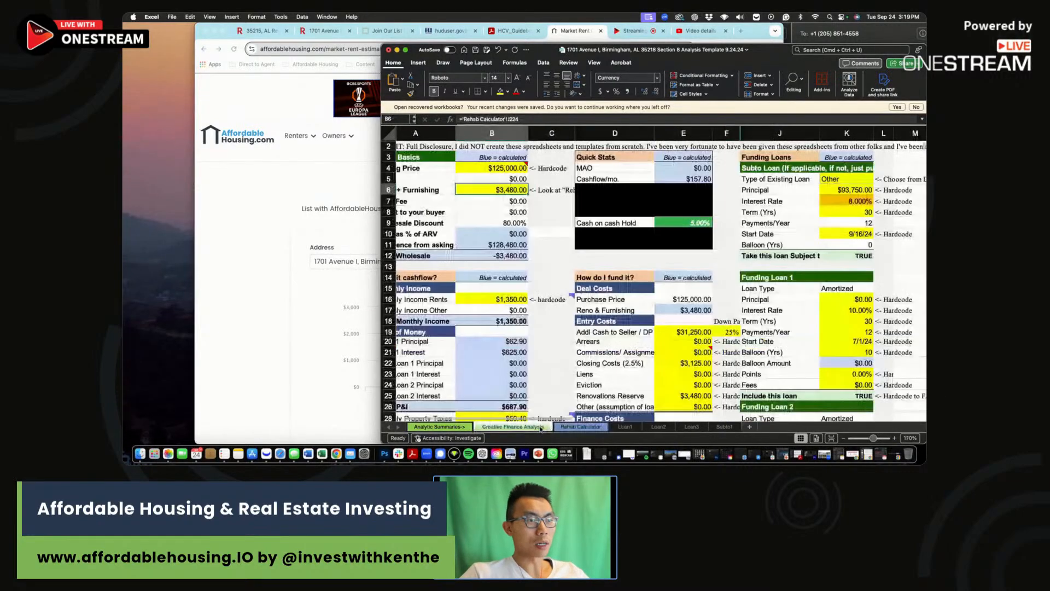
scroll(502, 192, down, 3)
click(504, 200)
click(516, 319)
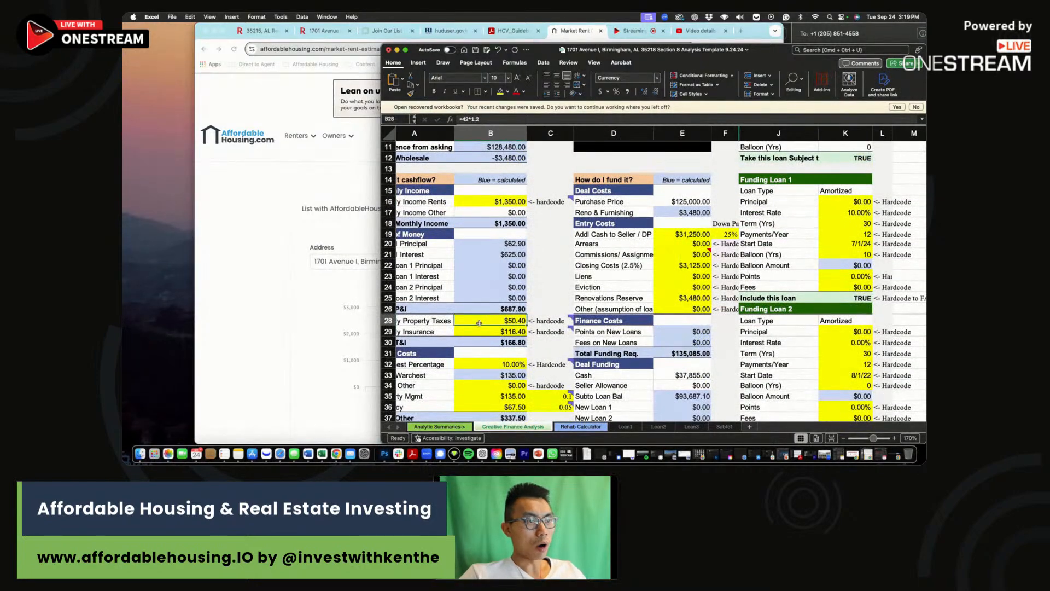
Bring the Redfin listing in Chrome to the front and scroll through it.
click(299, 258)
click(321, 32)
scroll(504, 274, up, 15)
scroll(514, 265, down, 10)
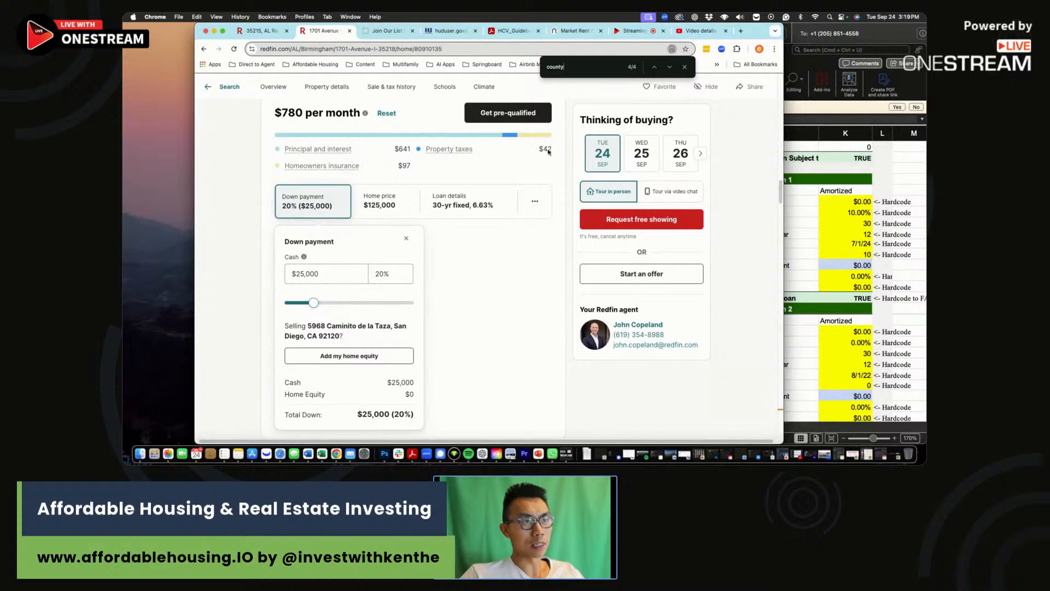
Return to Excel and scroll to the property tax, insurance and profit rows.
click(786, 257)
scroll(514, 201, down, 5)
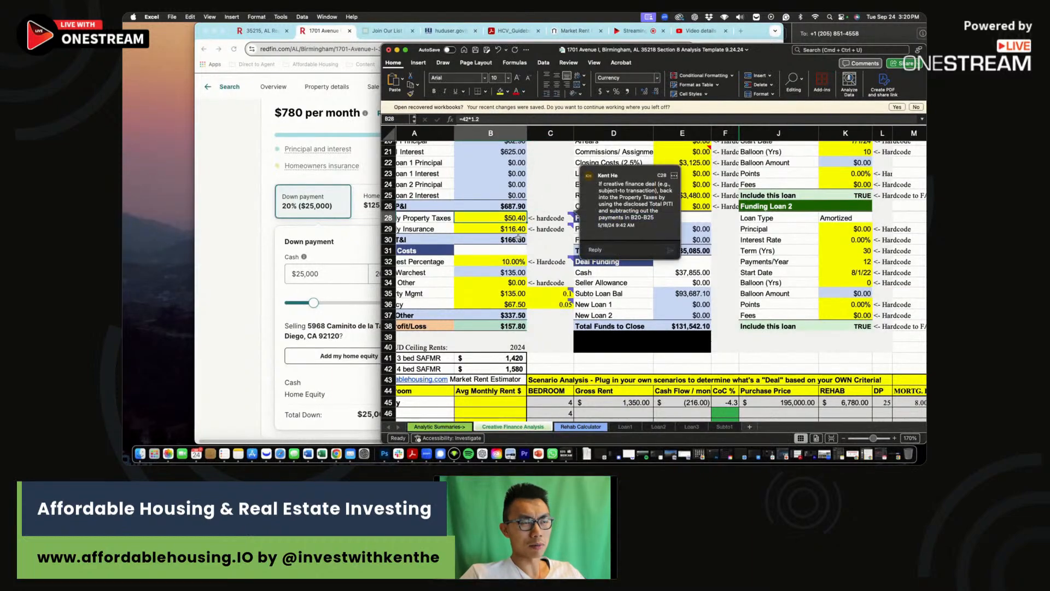
Narrow the Excel window beside Redfin and recommit the insurance formula =97*1.2 in B29.
click(502, 230)
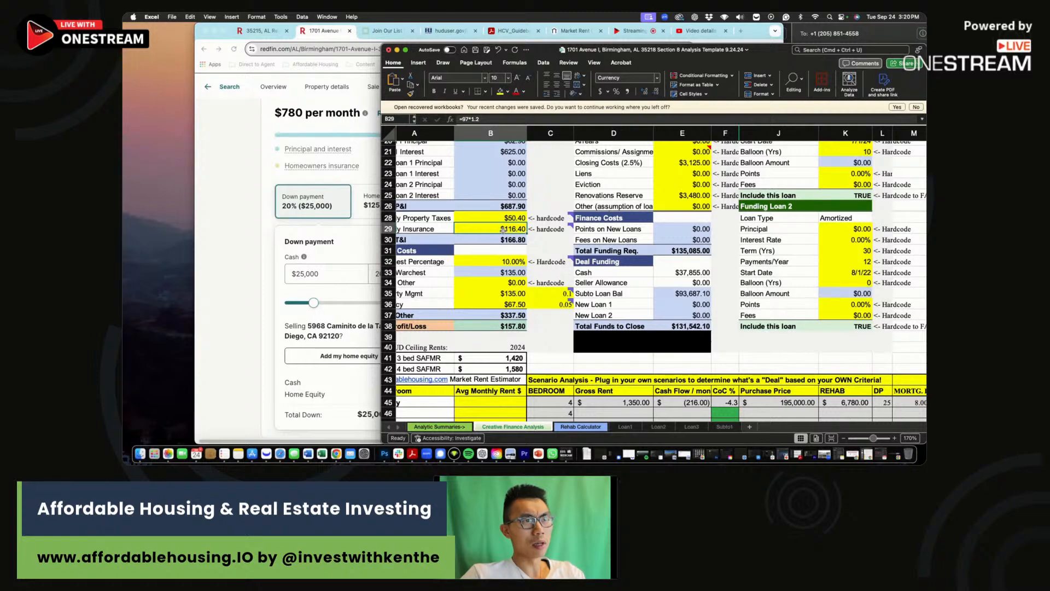
drag(383, 46, 464, 27)
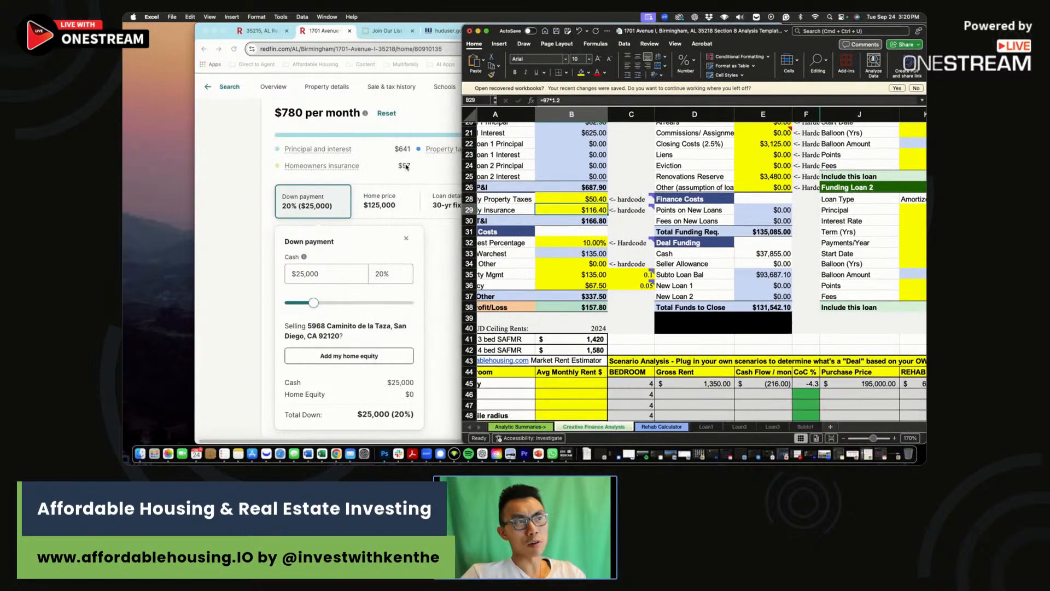
click(578, 101)
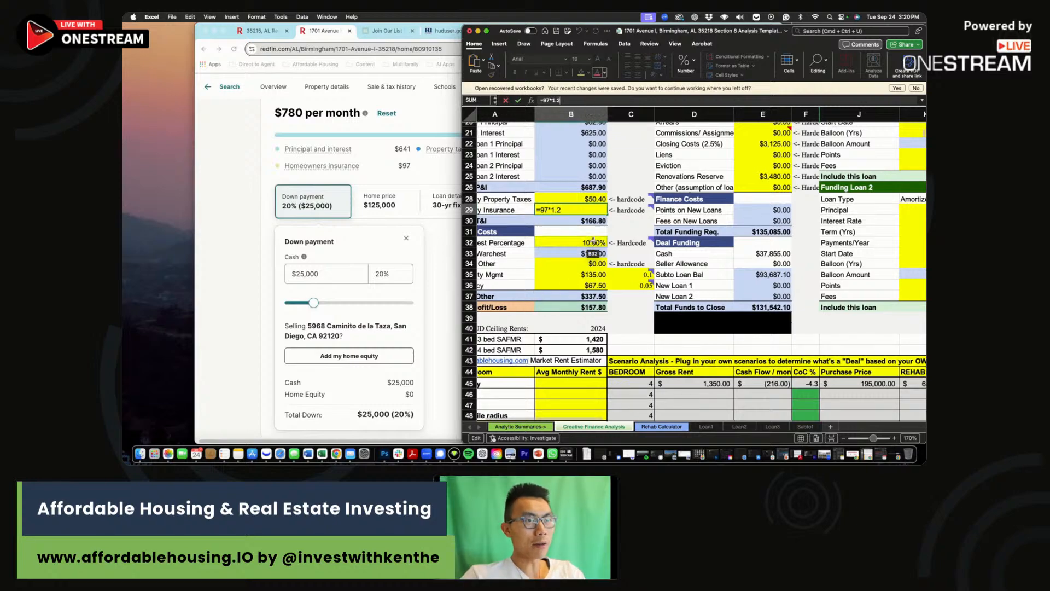
drag(632, 231, 443, 246)
Review the maintenance, HOA and 10% Warchest Percentage values and the maintenance note.
drag(571, 253, 410, 259)
click(561, 241)
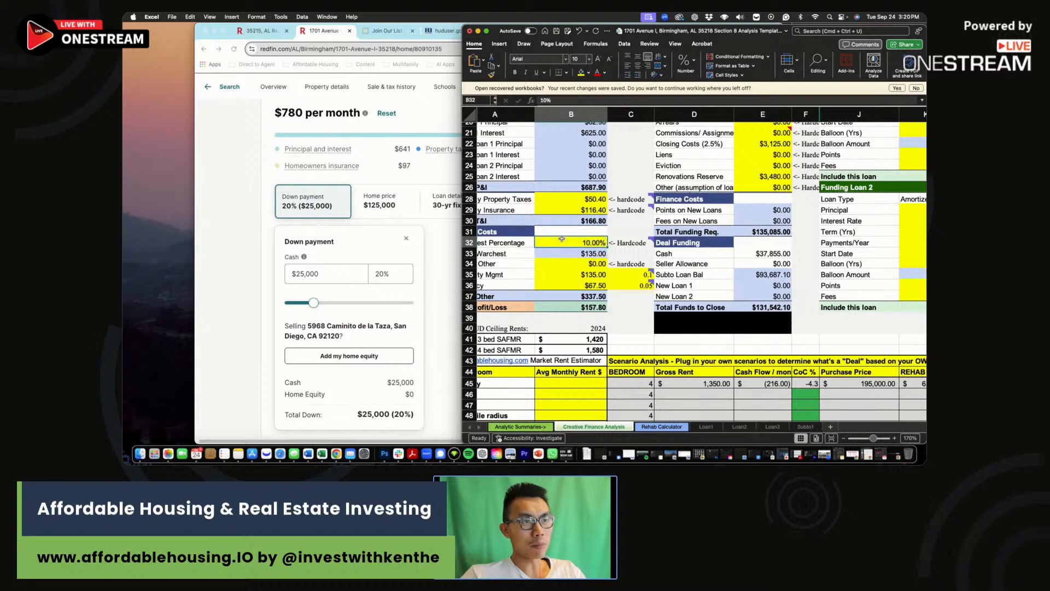
scroll(559, 246, right, 2)
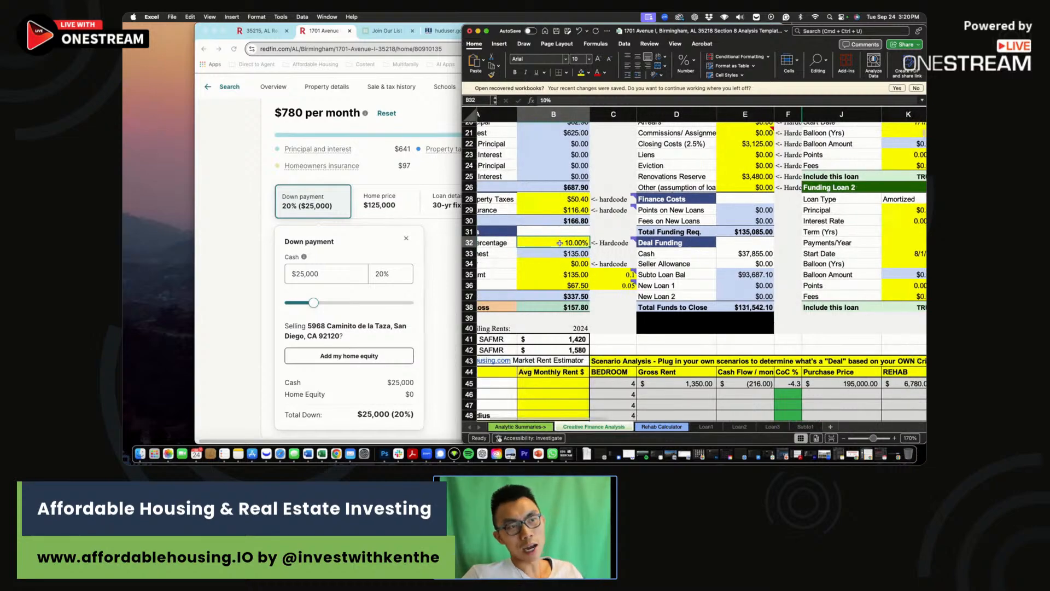
click(594, 256)
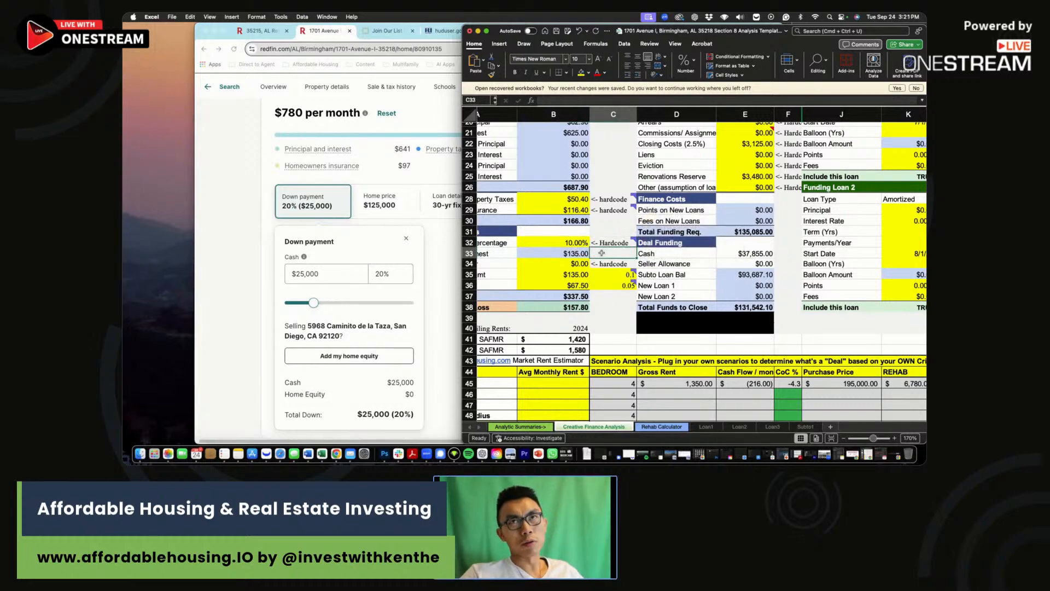
drag(570, 246, 572, 254)
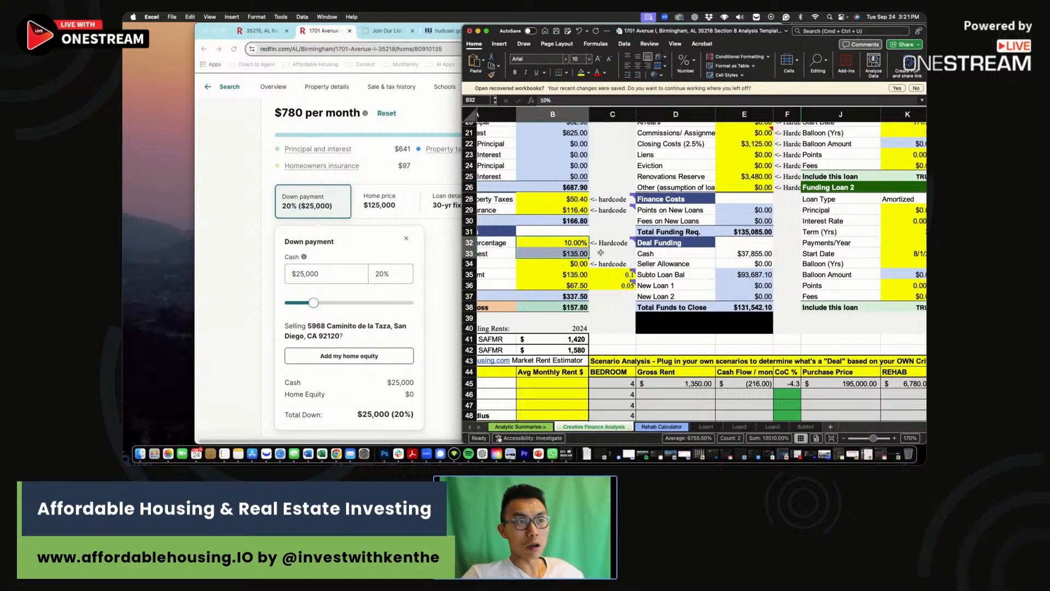
drag(581, 244, 580, 253)
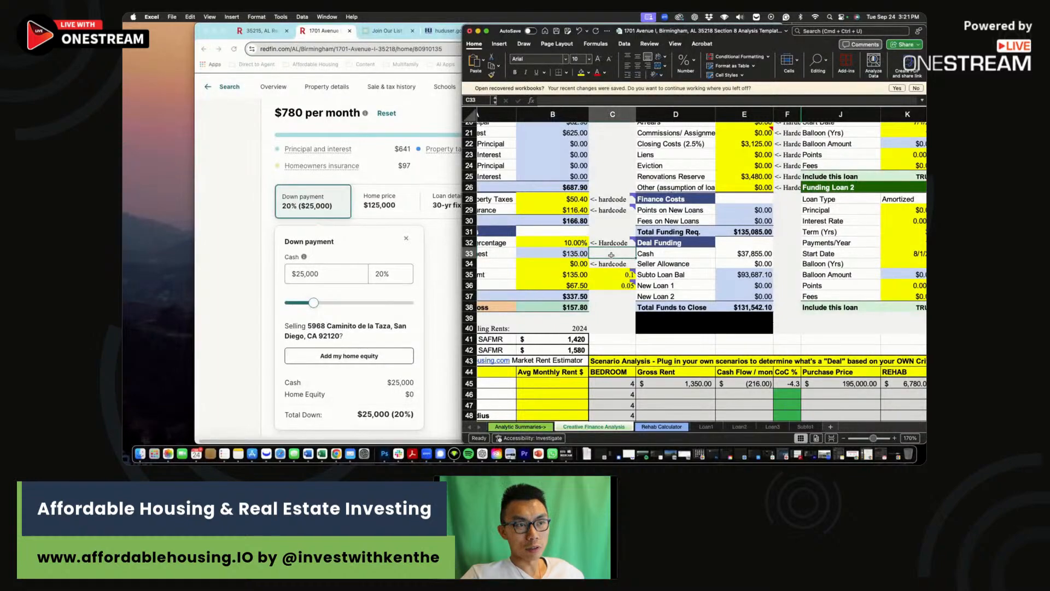
click(570, 252)
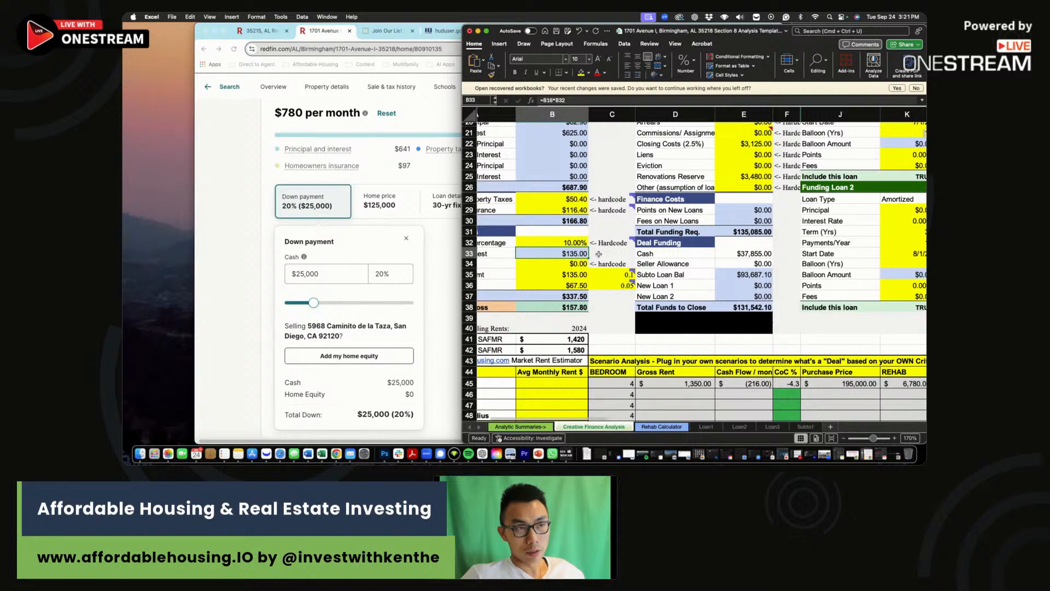
scroll(598, 254, right, 1)
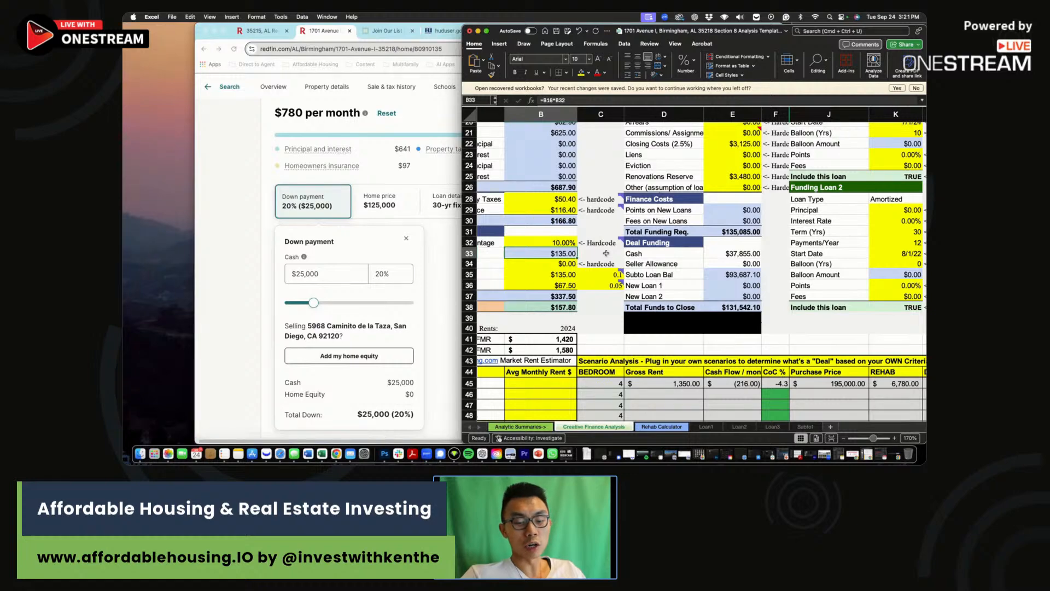
scroll(604, 255, right, 1)
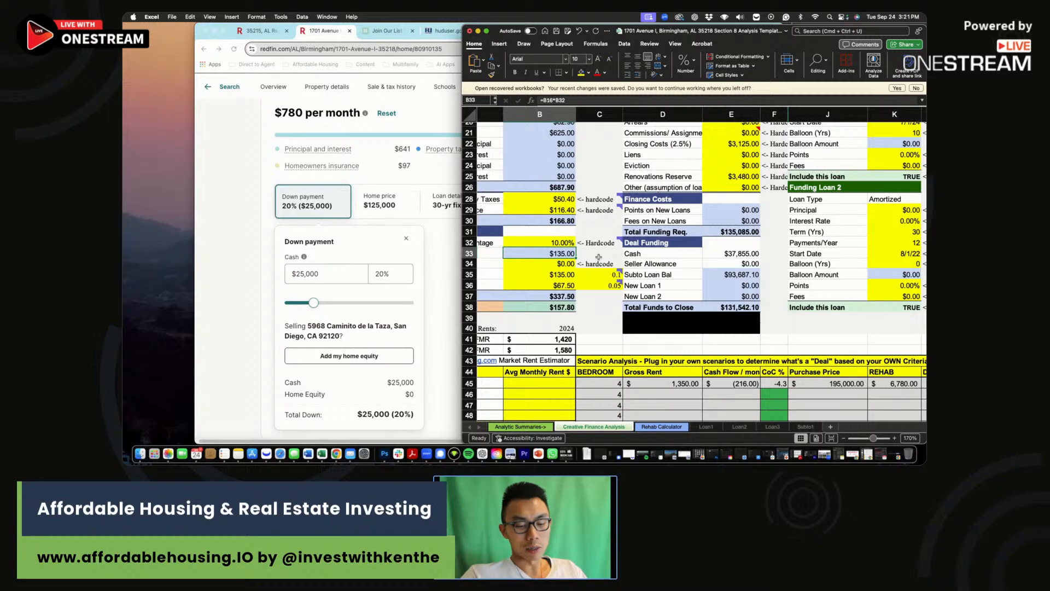
scroll(599, 257, right, 1)
scroll(599, 257, left, 1)
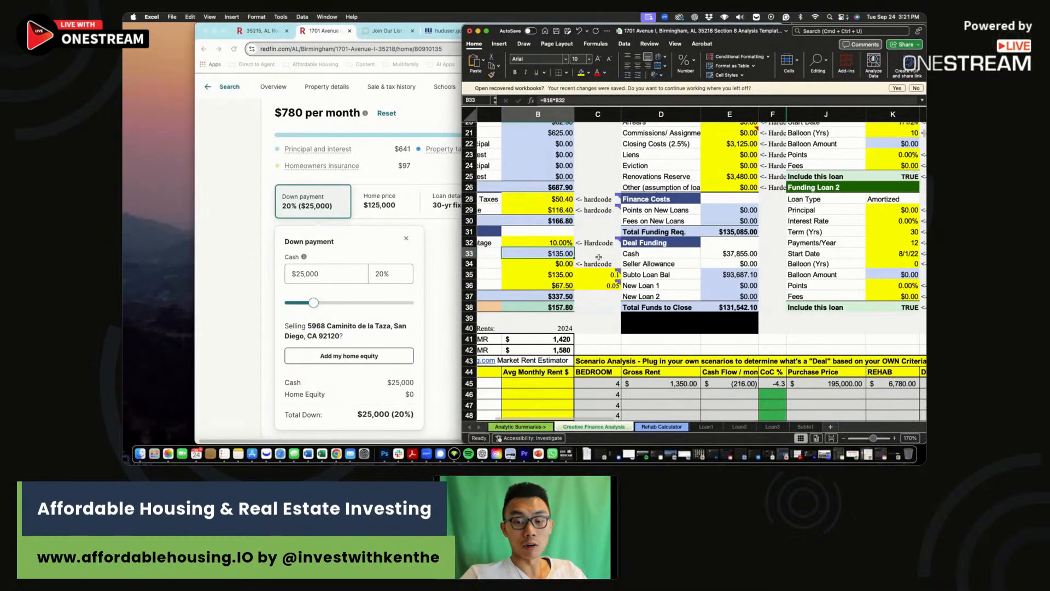
click(599, 253)
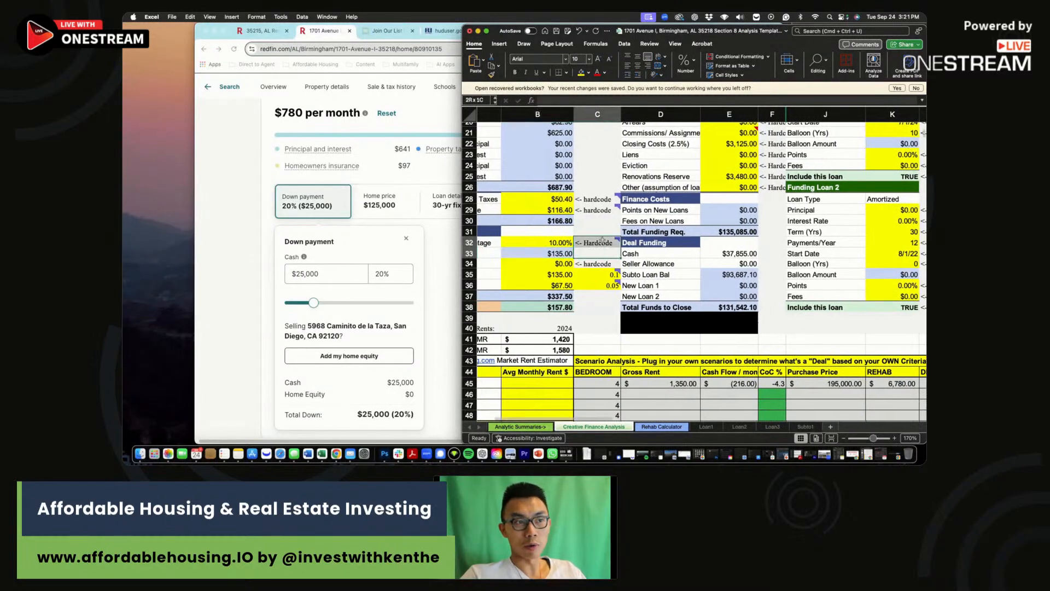
click(587, 264)
drag(588, 263, 433, 287)
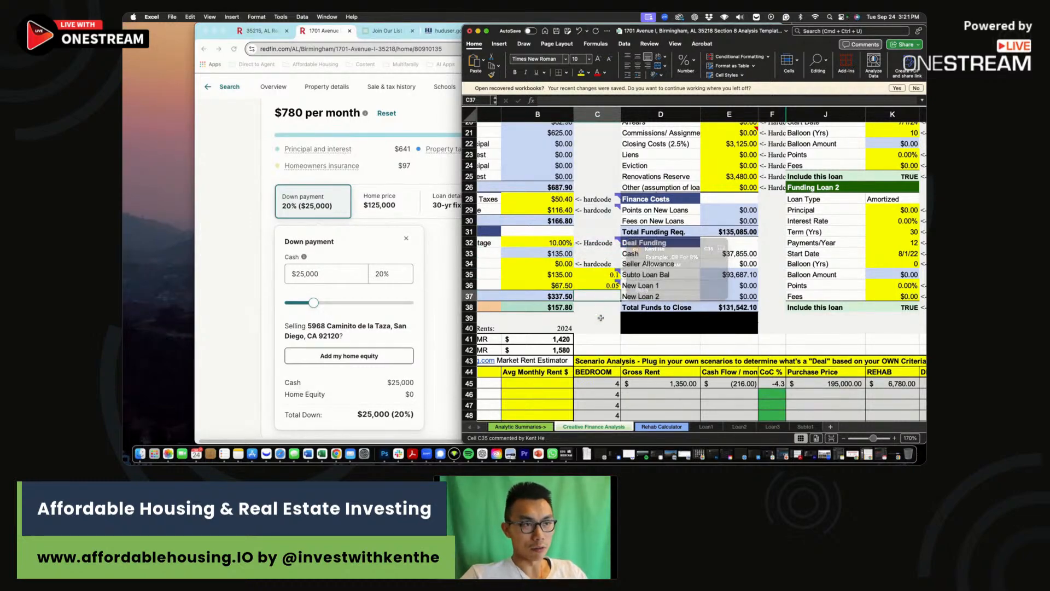
click(488, 295)
click(594, 277)
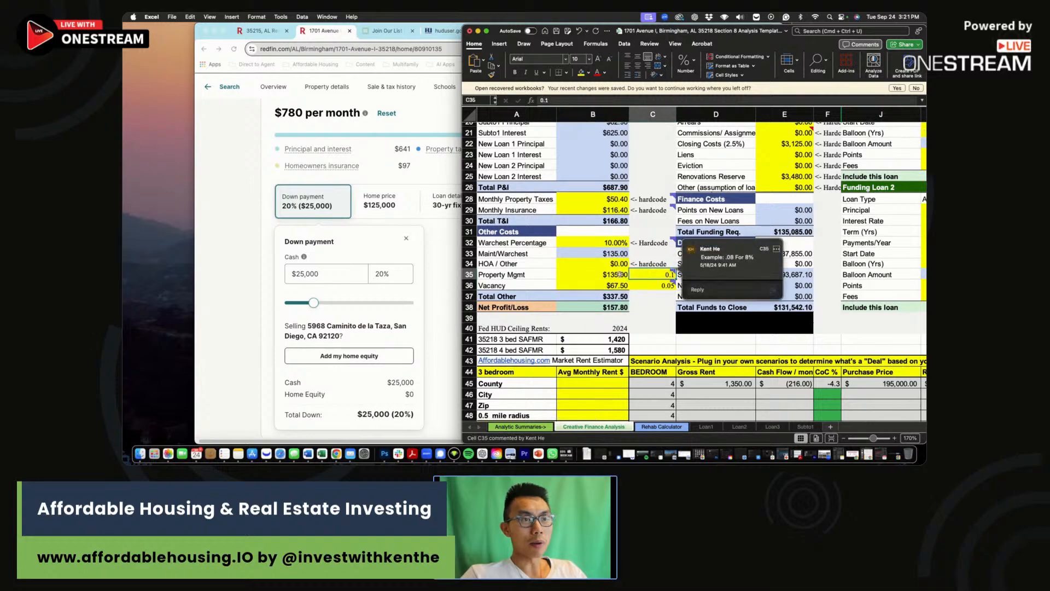
click(639, 307)
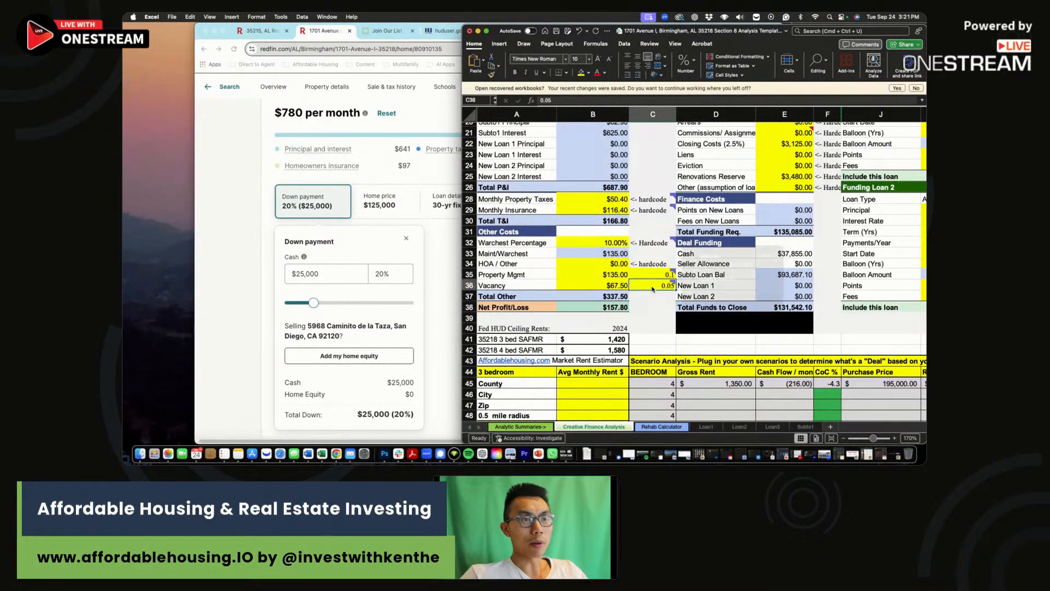
click(645, 286)
click(611, 286)
click(642, 306)
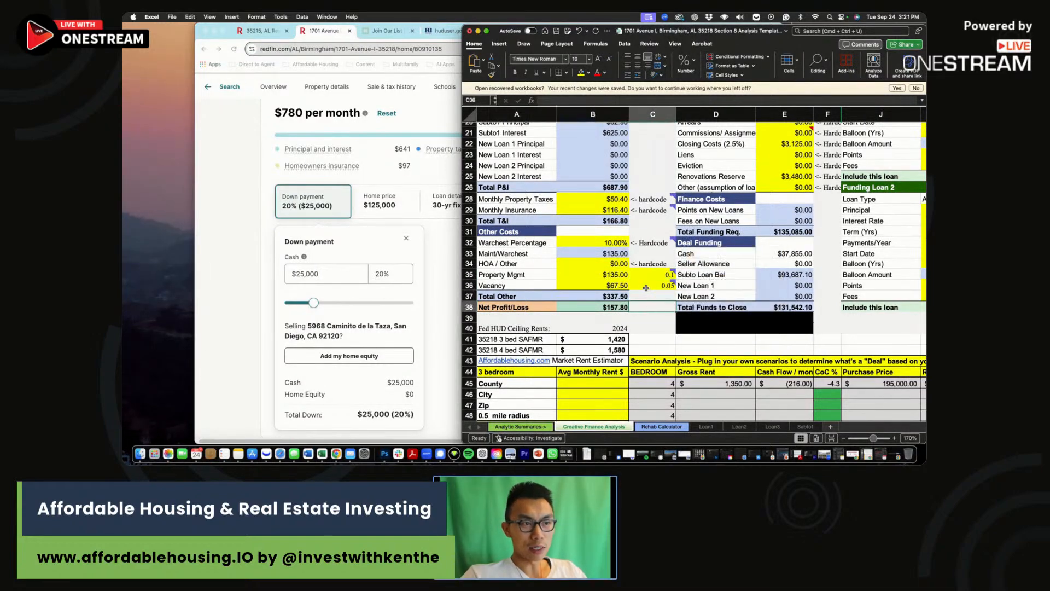
drag(645, 287, 613, 286)
click(639, 305)
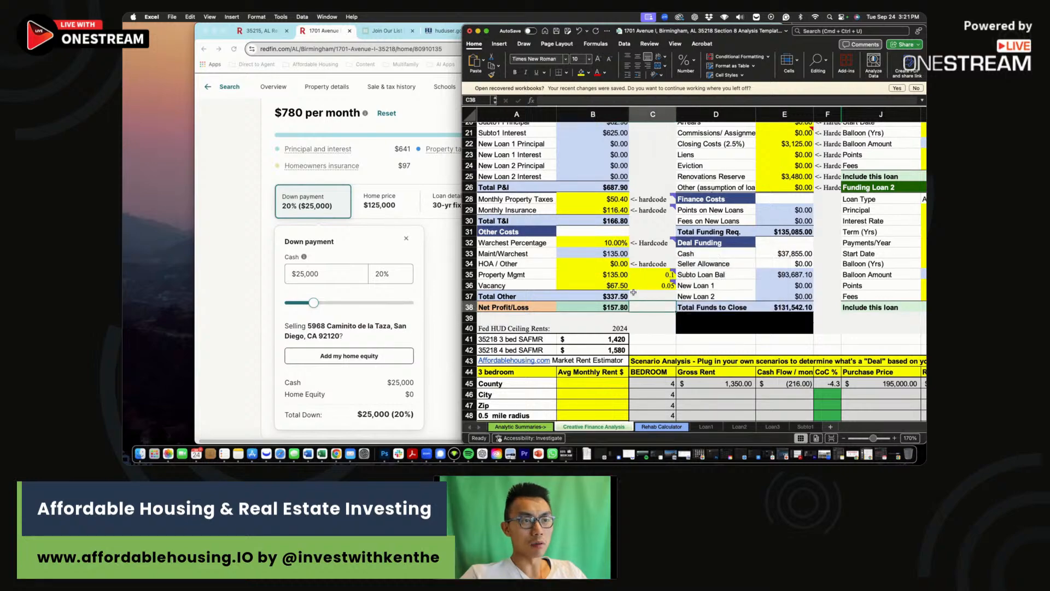
click(626, 308)
scroll(637, 304, up, 5)
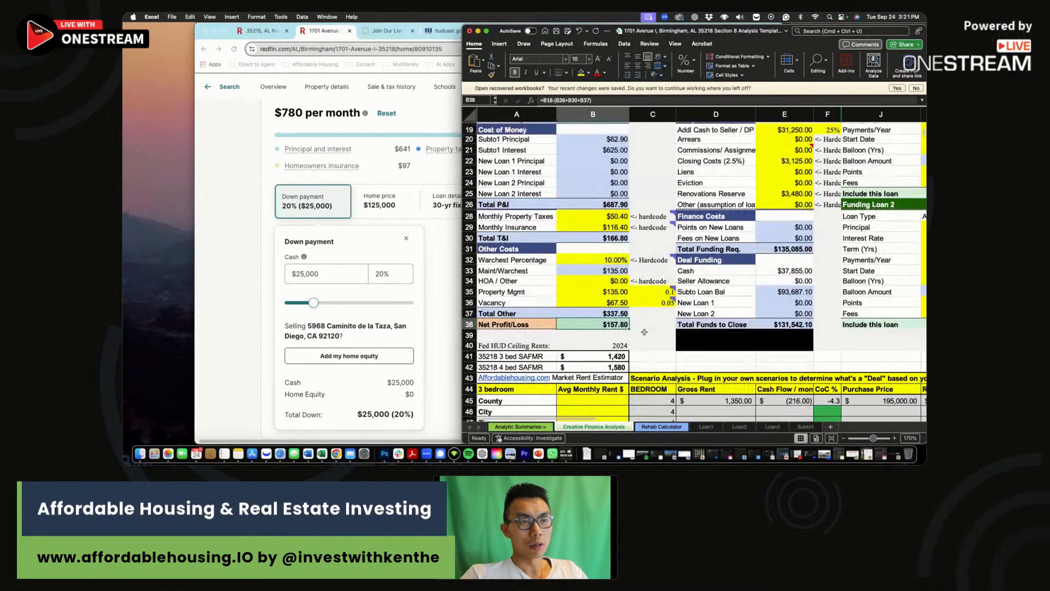
Check the 25% down payment percentage.
click(830, 191)
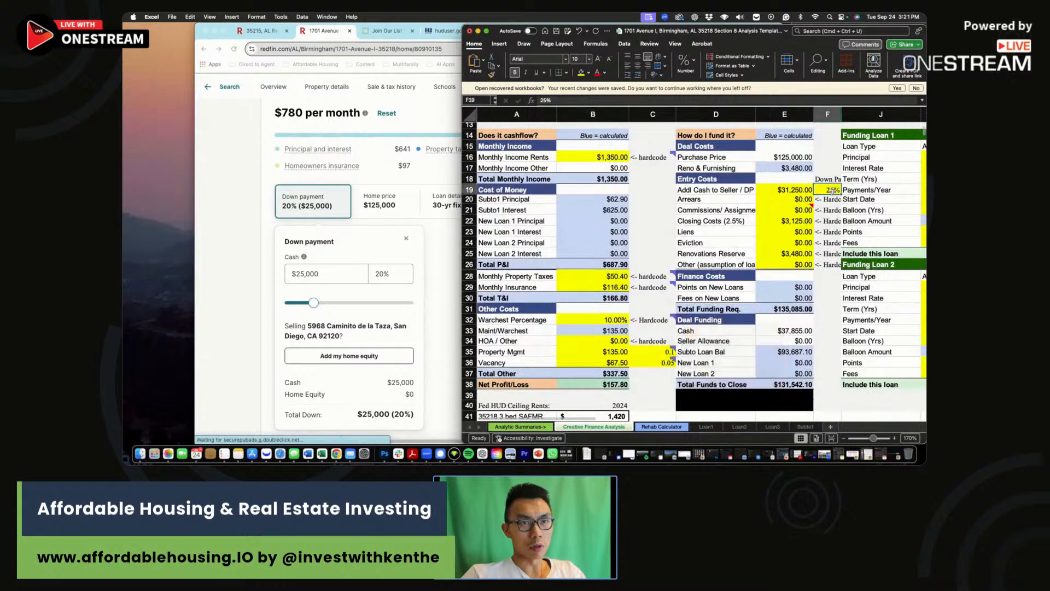
key(Right)
key(Right)
key(Right)
key(Right)
click(674, 191)
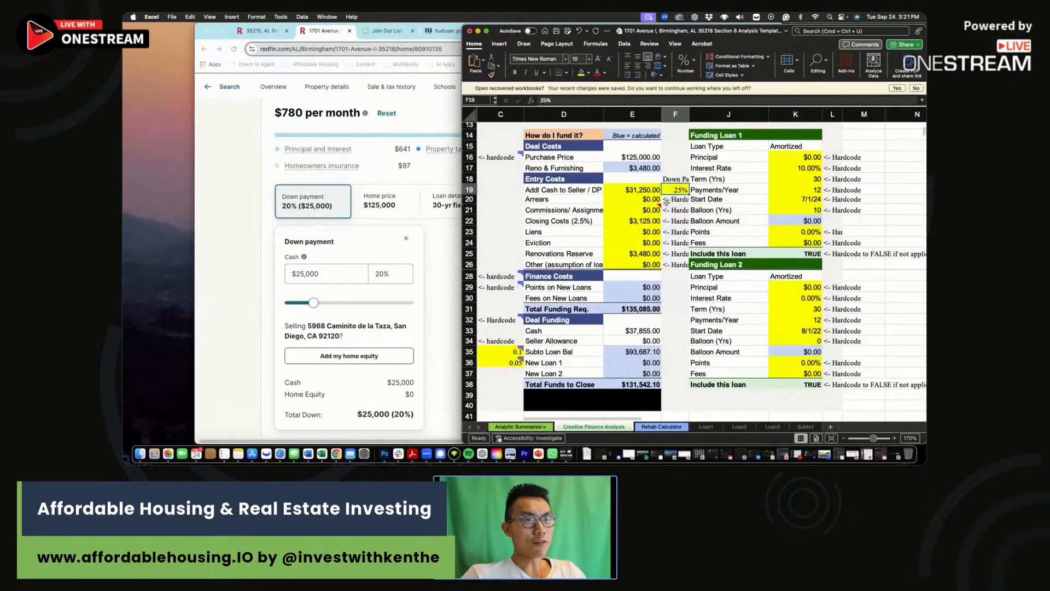
scroll(663, 219, up, 5)
scroll(663, 219, up, 3)
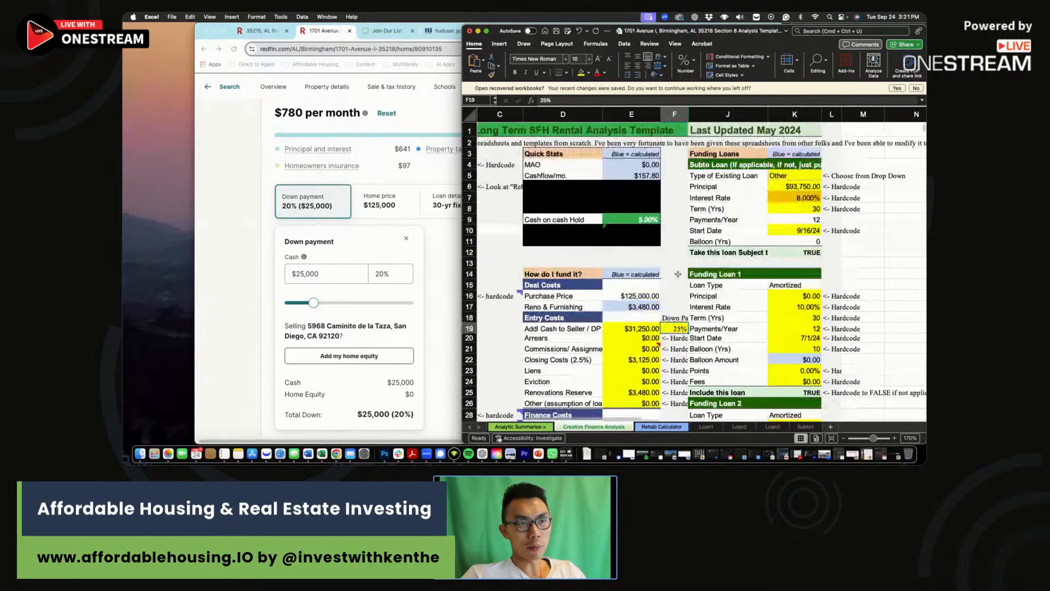
Review the cash-to-seller formula, closing costs and the renovations reserve linked to the rehab total.
click(646, 323)
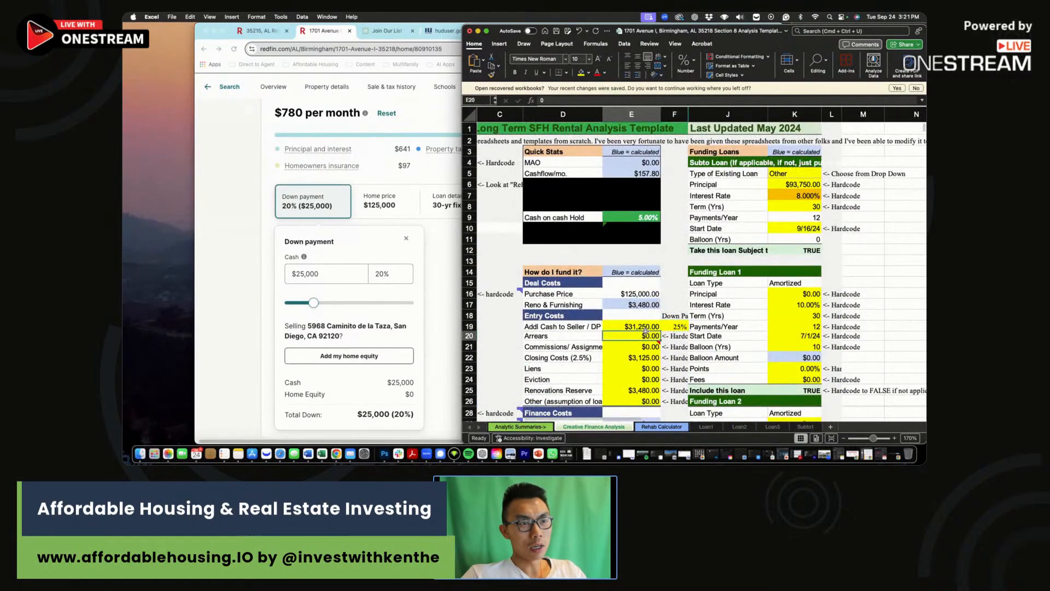
click(587, 99)
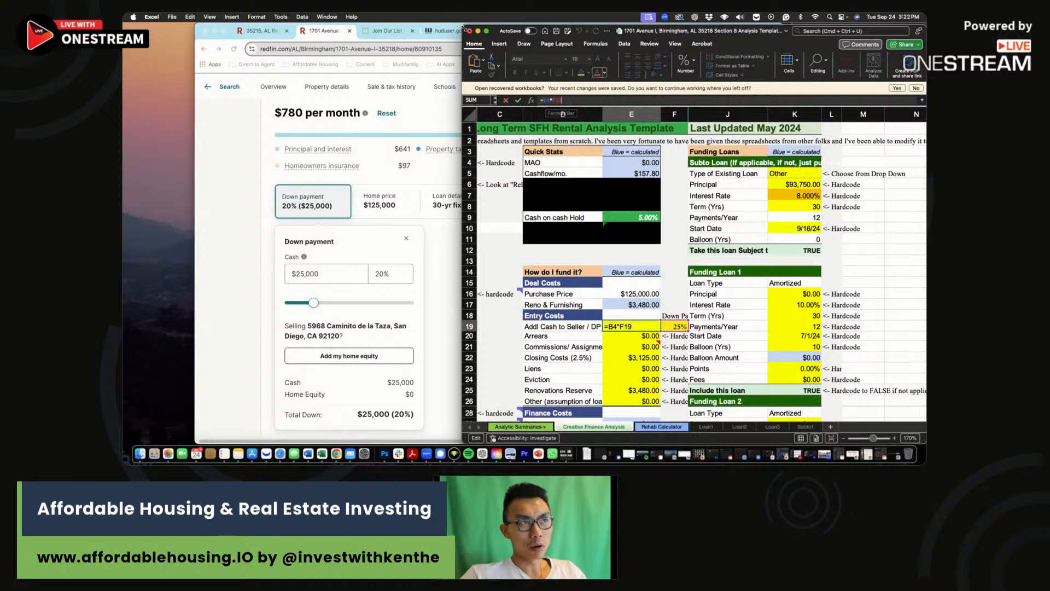
drag(463, 25, 365, 23)
click(551, 333)
click(555, 325)
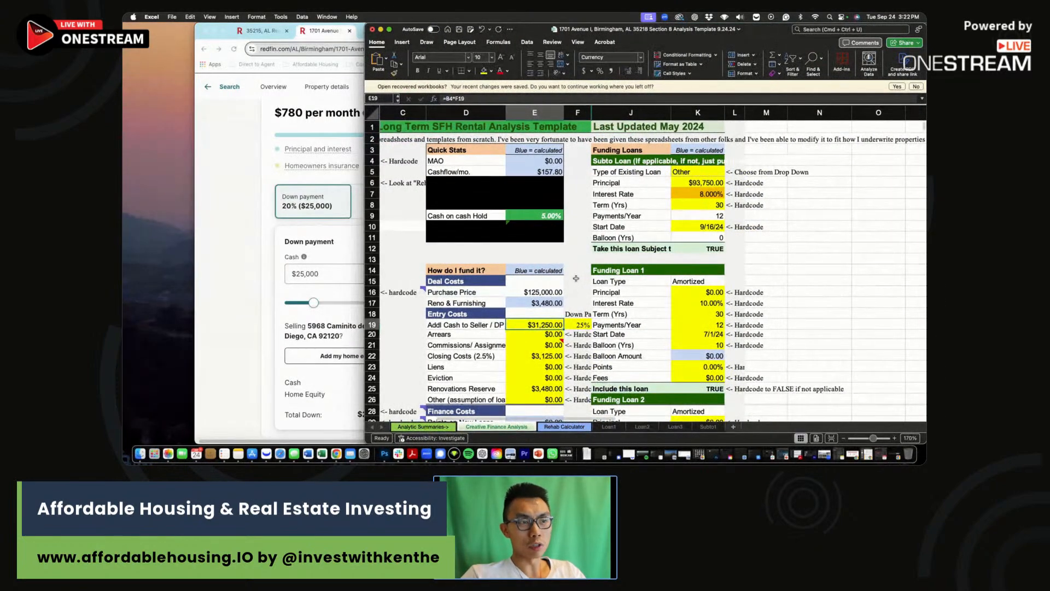
click(538, 357)
click(530, 387)
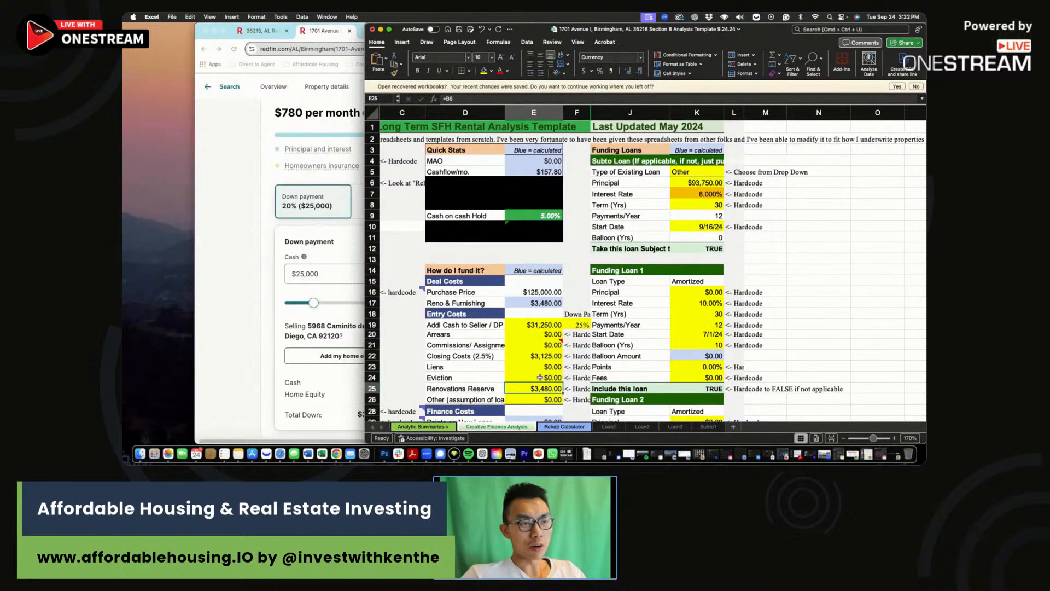
Enter =B4-E19-K16 as the Subto loan principal in K6 ($93,750) and check its 8% rate.
click(705, 179)
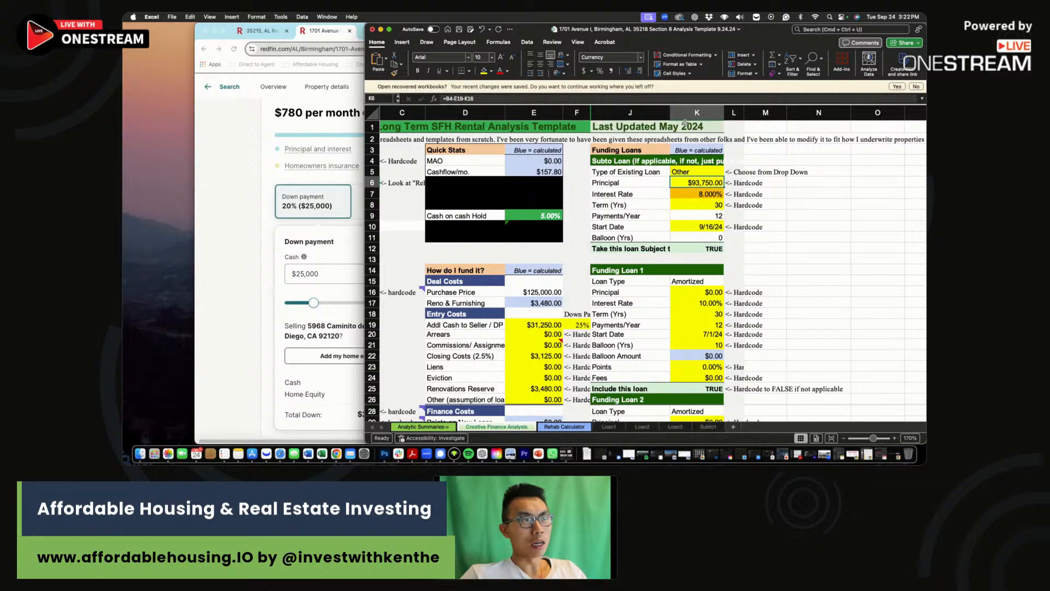
drag(366, 24, 285, 24)
click(573, 98)
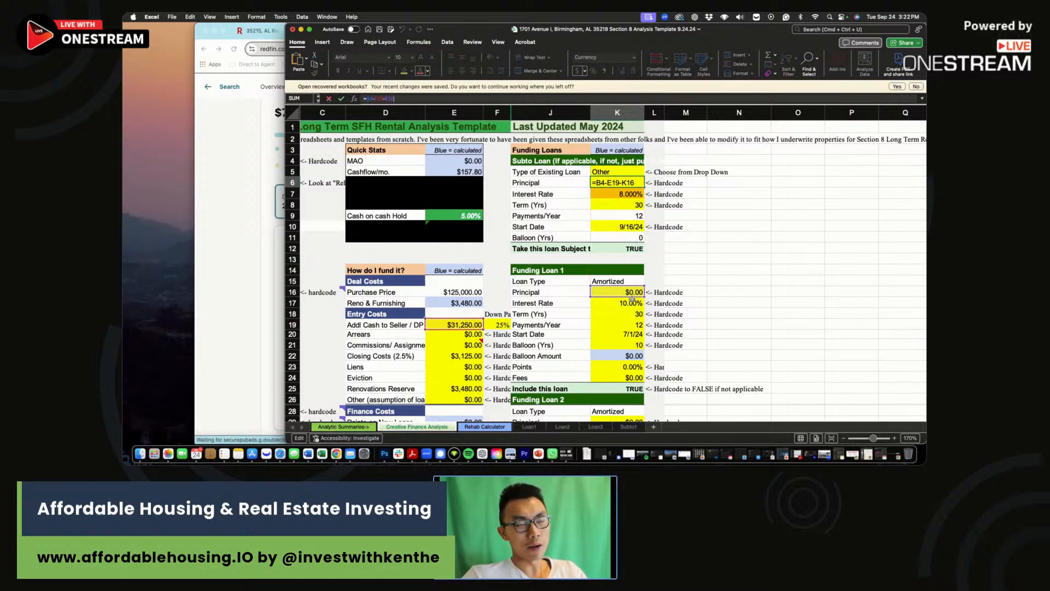
key(Return)
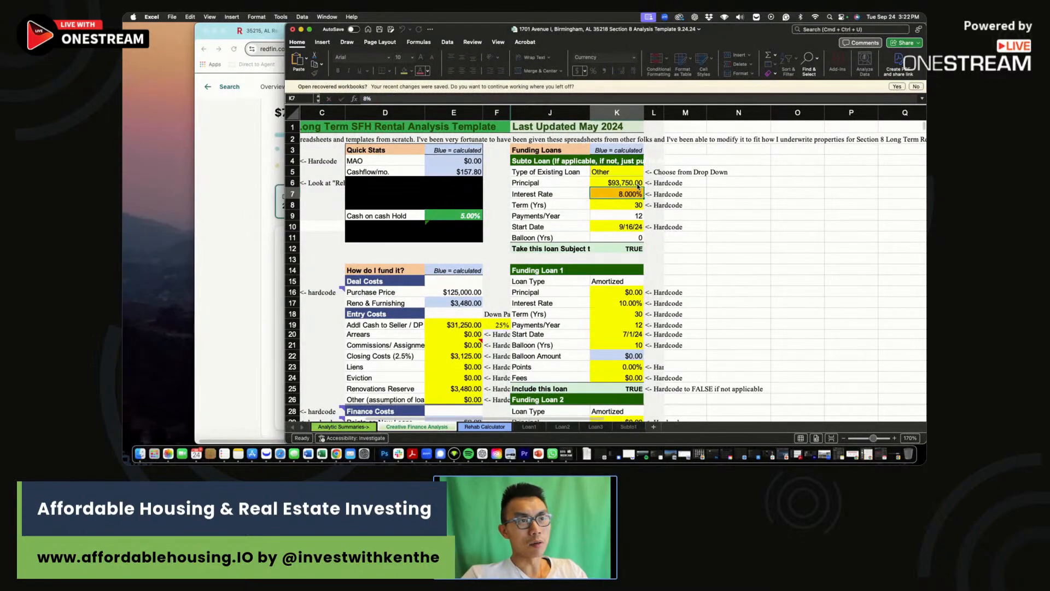
click(629, 181)
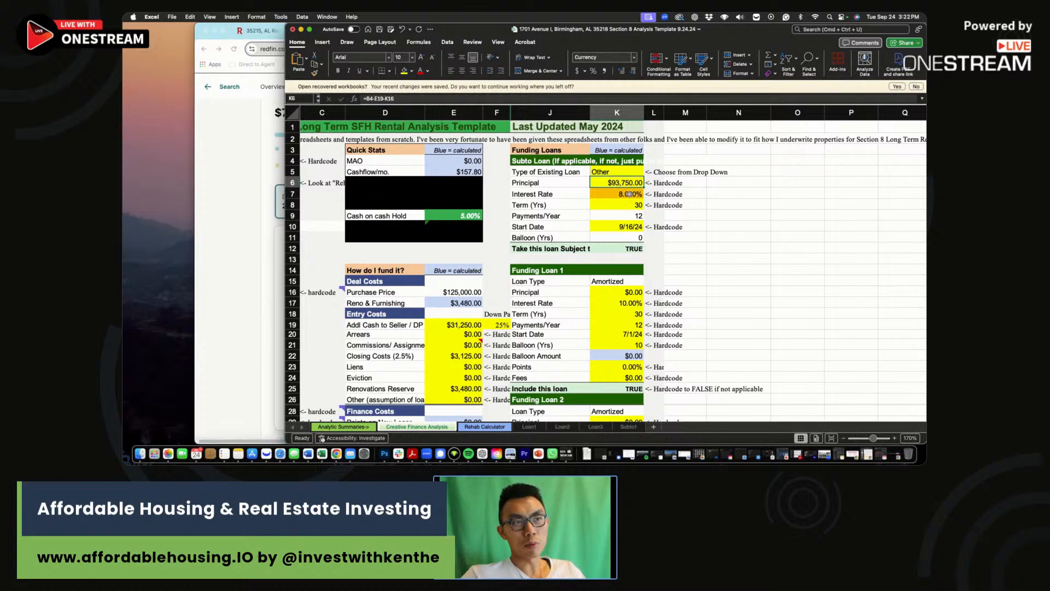
key(Down)
key(Down)
key(Down)
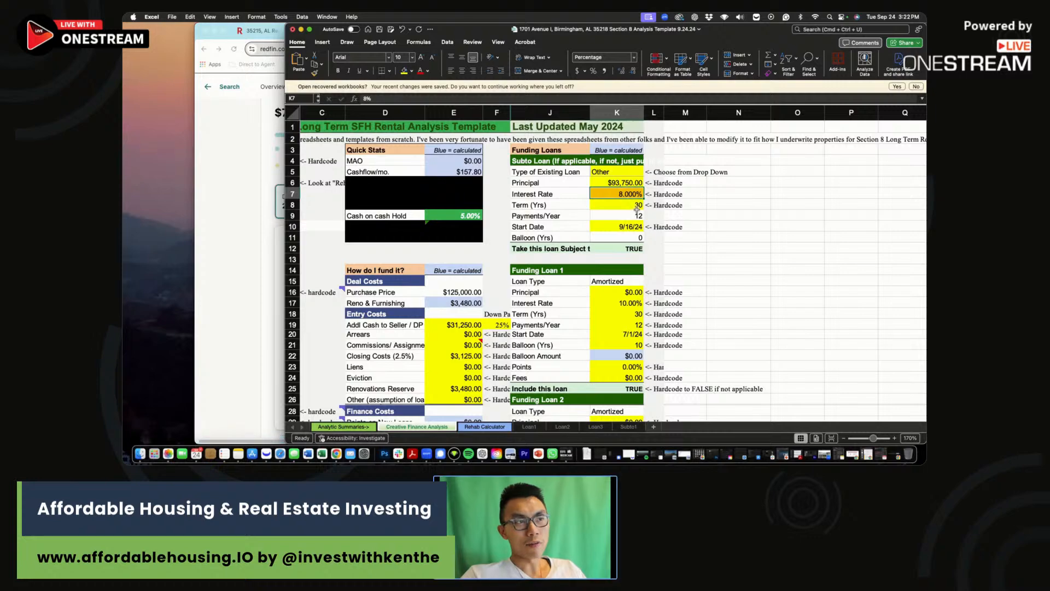
click(630, 194)
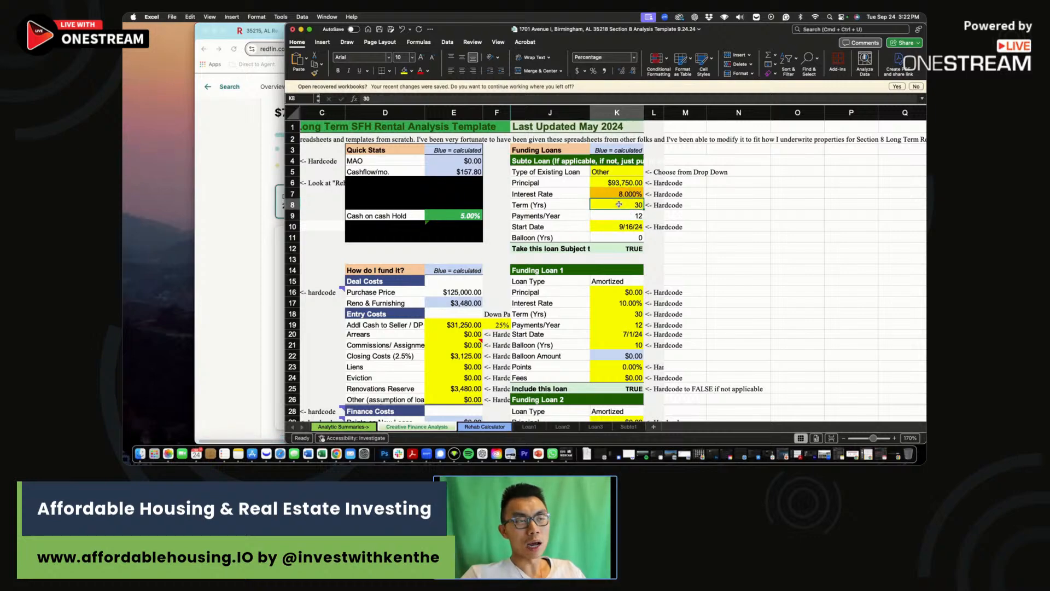
Log 158 as the County scenario's monthly cash flow in E45.
scroll(533, 231, right, 1)
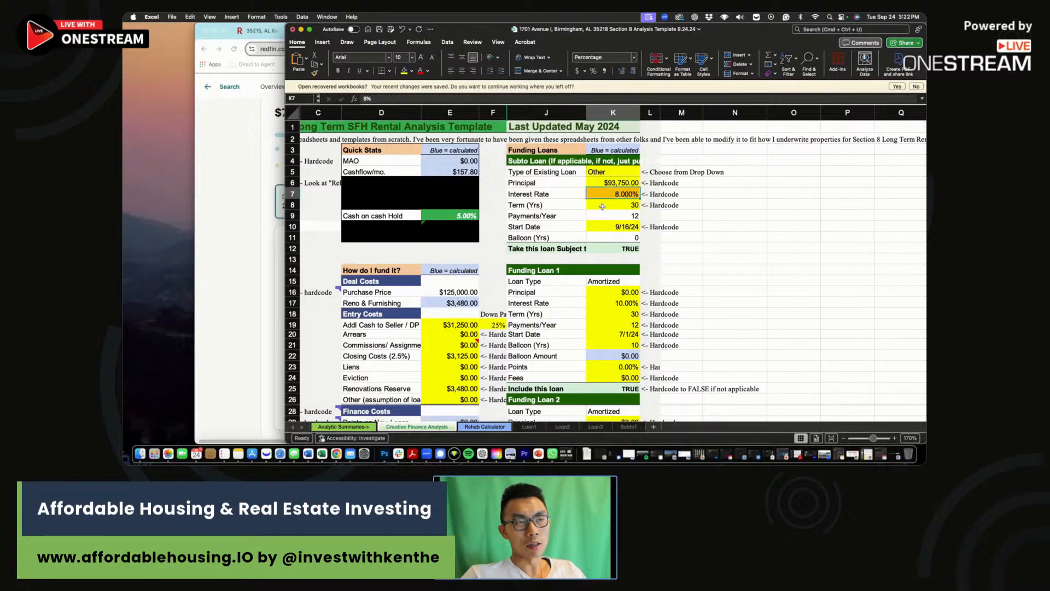
scroll(556, 241, right, 1)
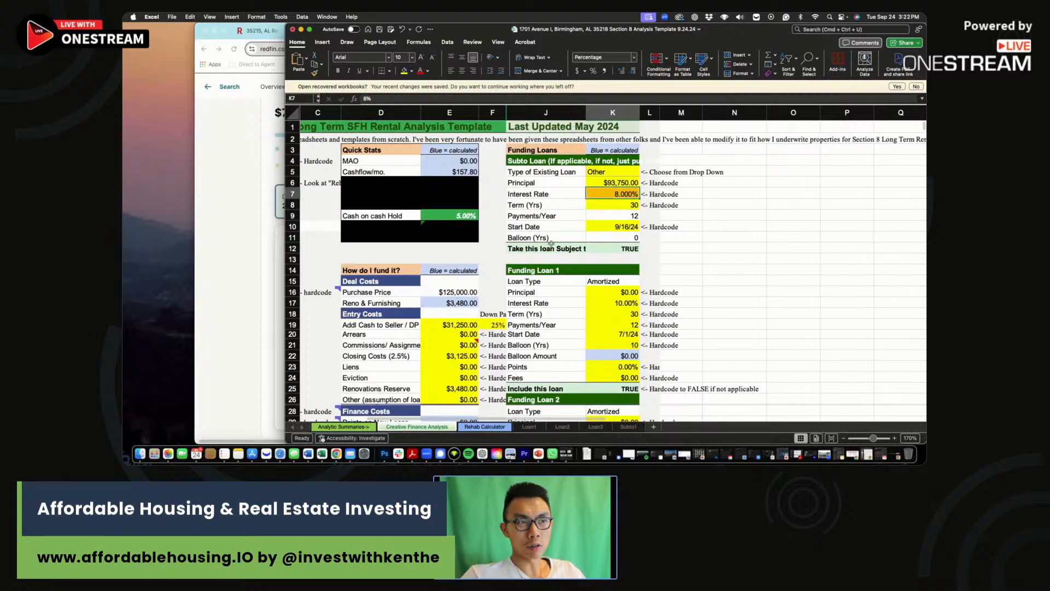
scroll(543, 239, down, 6)
drag(698, 217, 304, 338)
scroll(571, 331, down, 2)
click(608, 351)
text(158)
click(645, 352)
scroll(644, 349, up, 6)
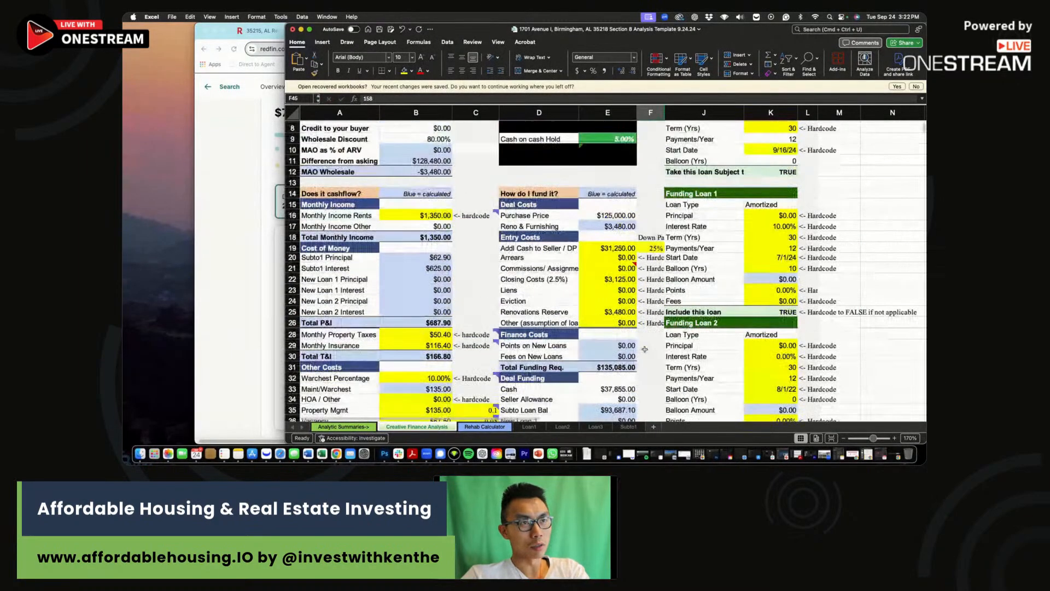
Enter the $125,000 purchase price in the County scenario row.
scroll(645, 349, down, 4)
key(Tab)
text(125,000)
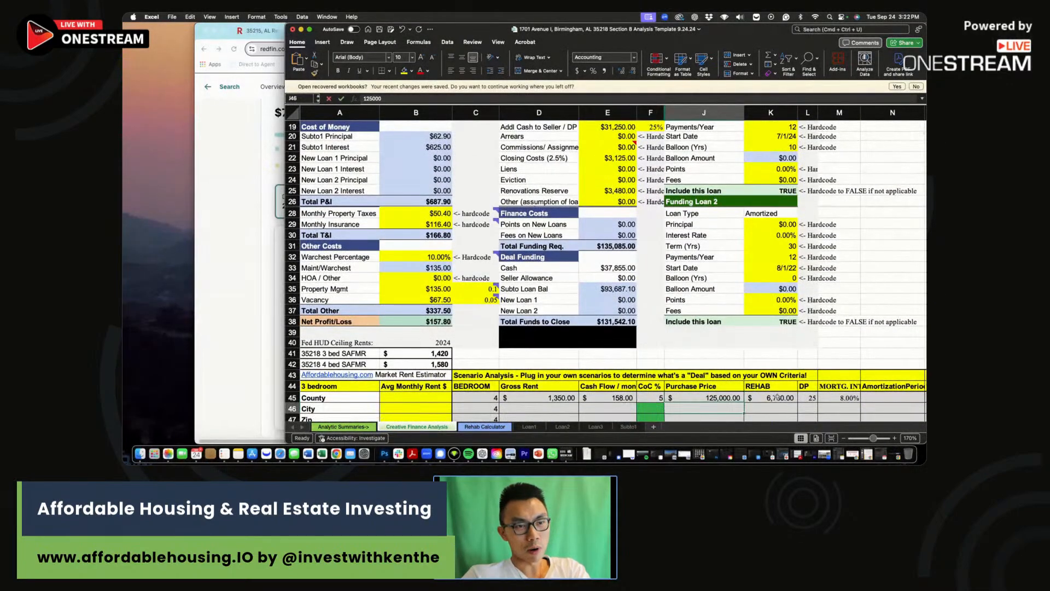
key(Tab)
Review the scenario's mortgage rate, City row rent, cash-on-cash formula and asking price.
scroll(708, 354, up, 6)
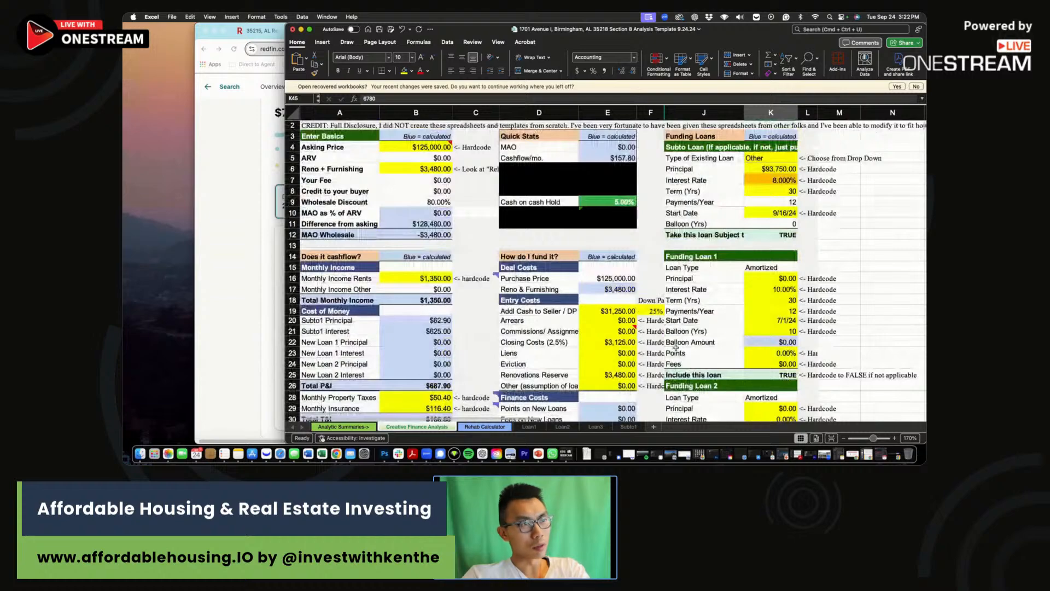
scroll(676, 347, down, 6)
key(Tab)
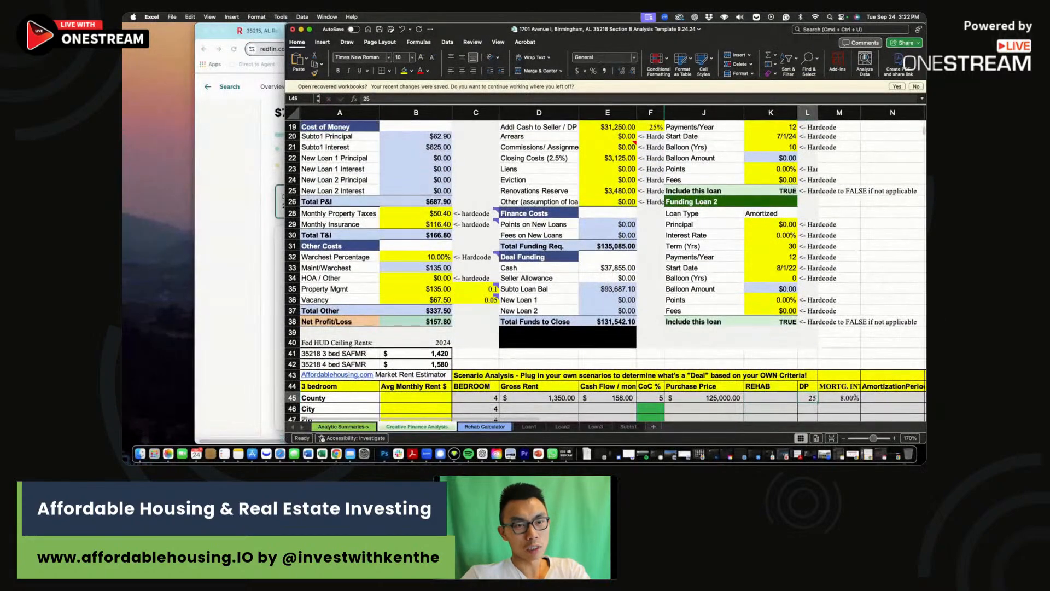
click(843, 398)
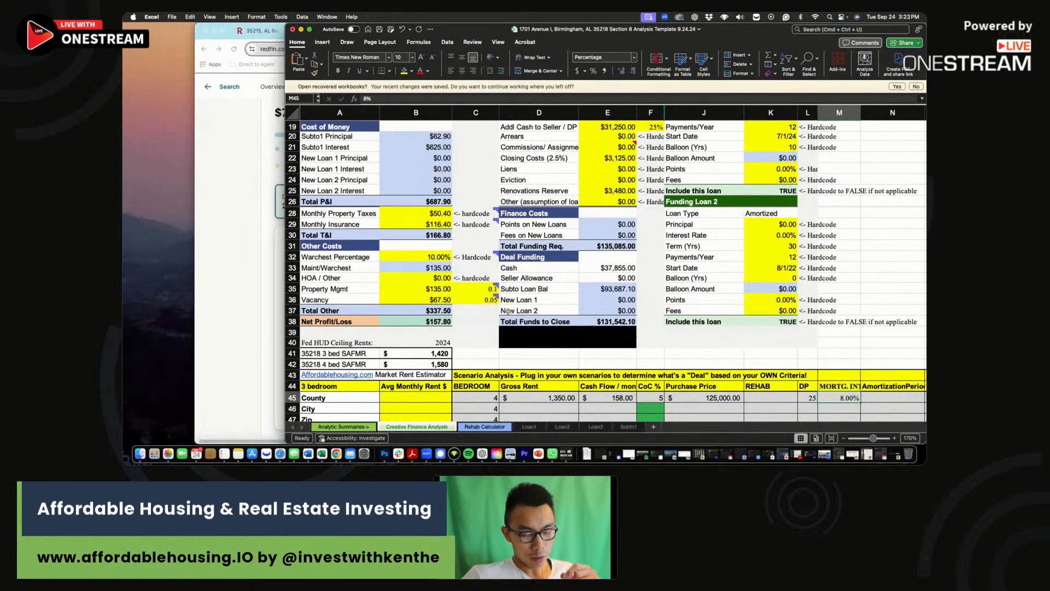
scroll(518, 293, down, 3)
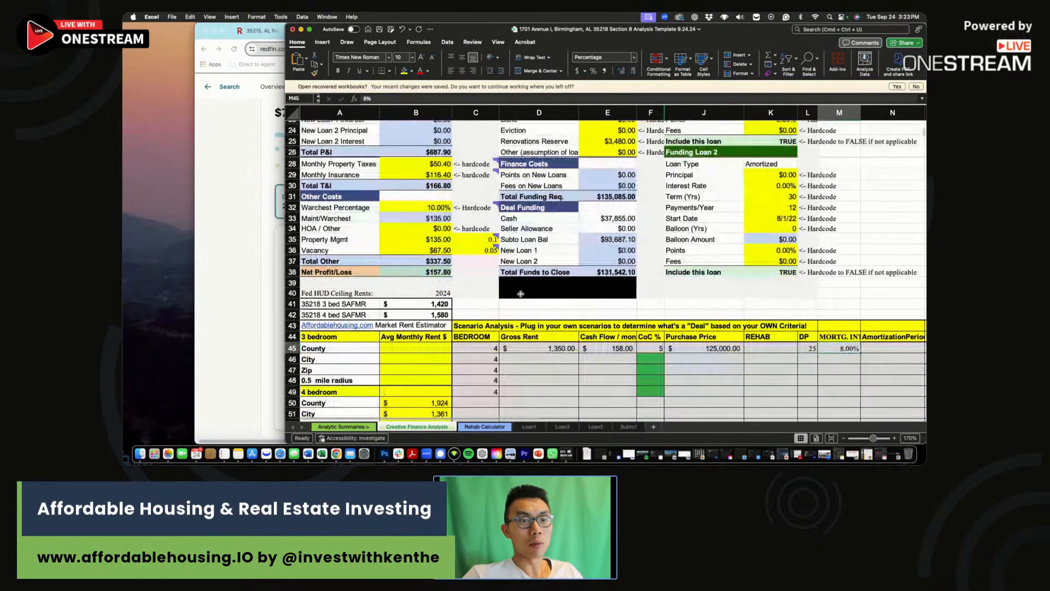
click(556, 357)
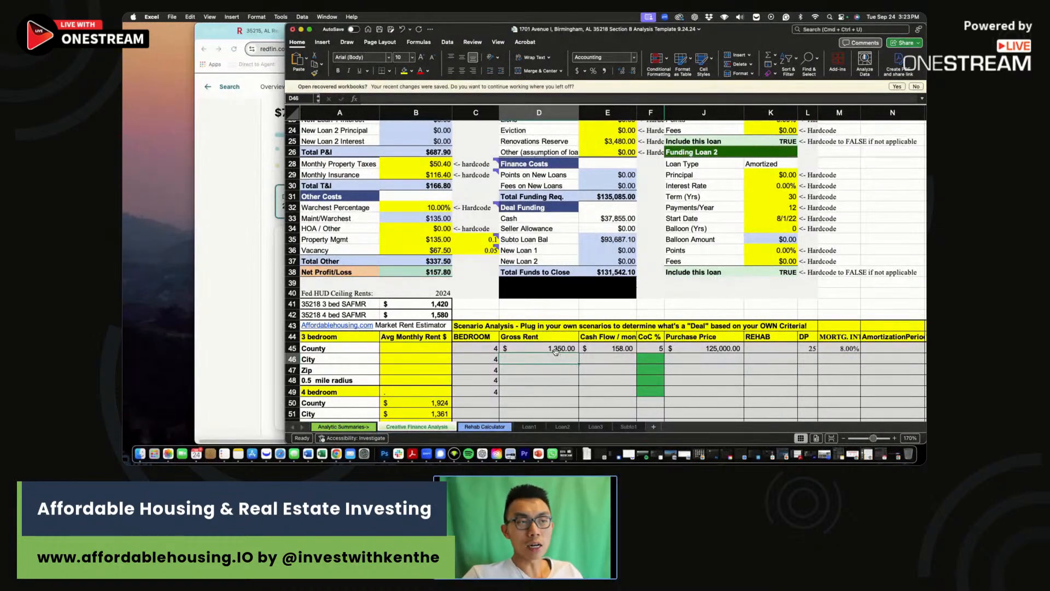
scroll(573, 304, up, 10)
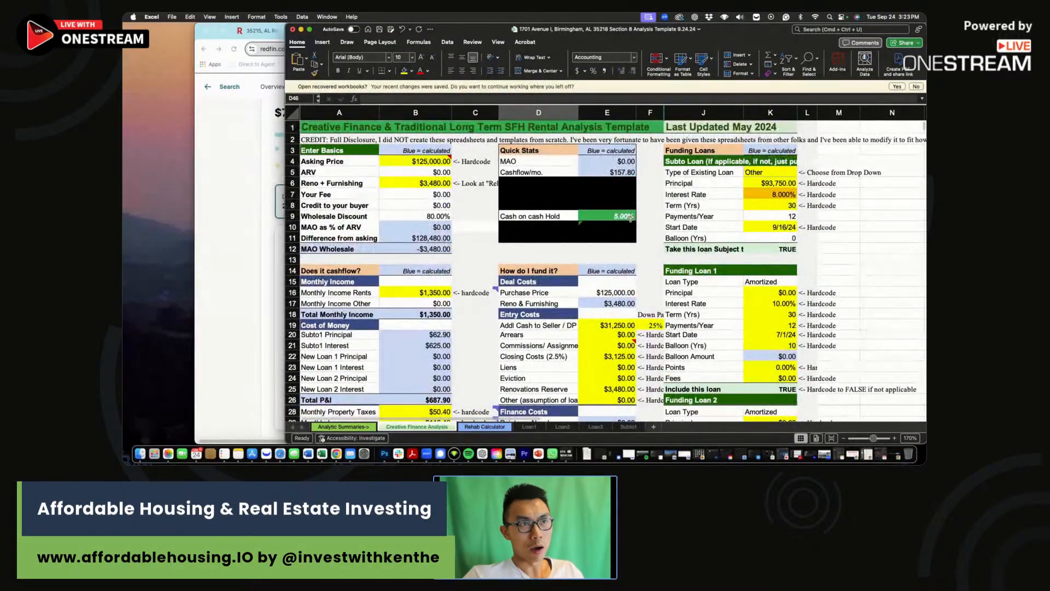
click(610, 216)
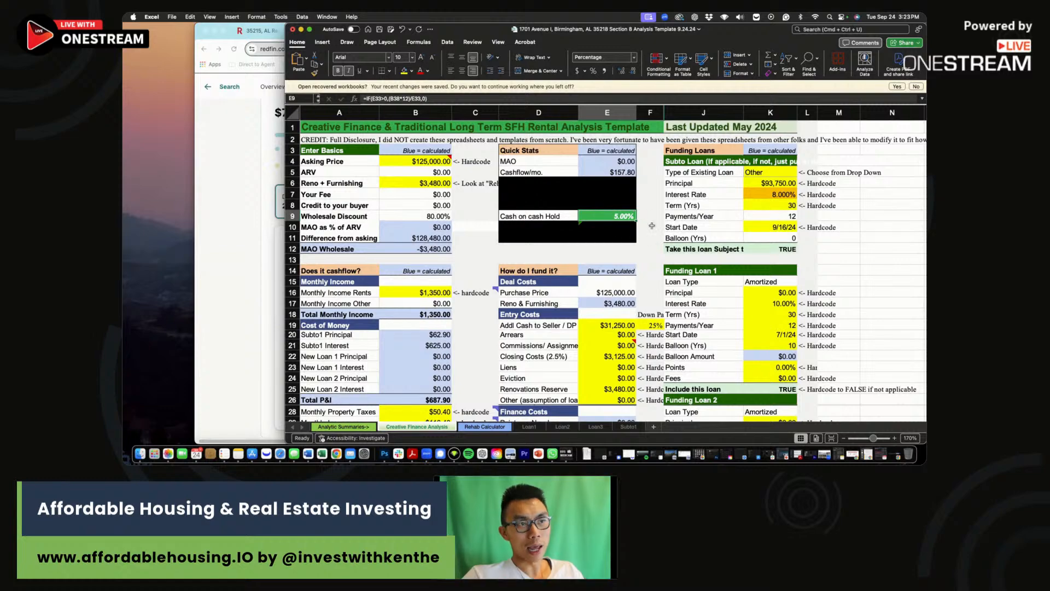
click(435, 162)
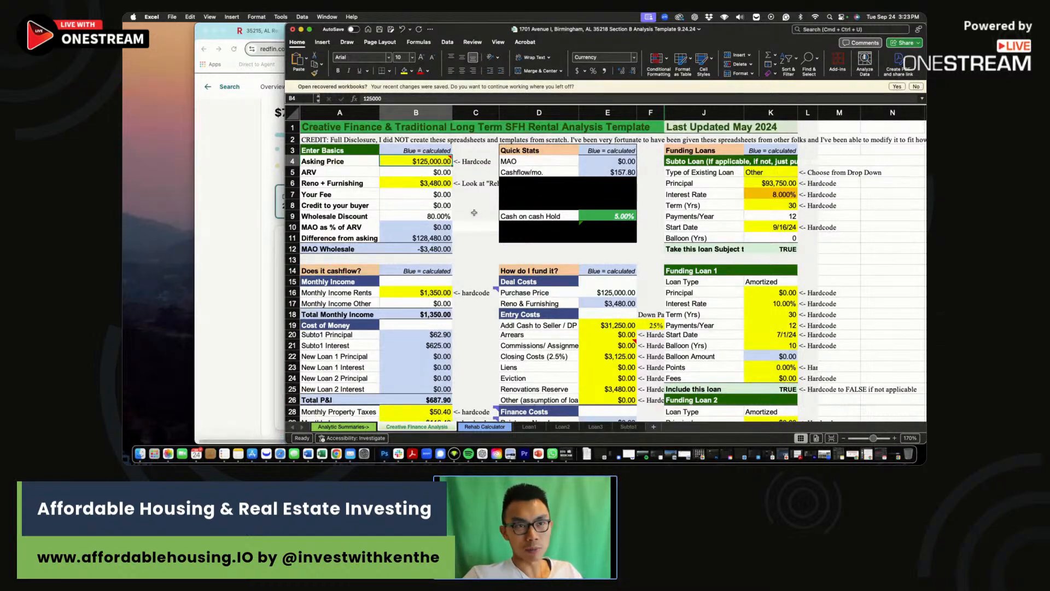
Try a $100,000 asking price in B4 and check the resulting cash-on-cash return.
click(474, 212)
click(476, 195)
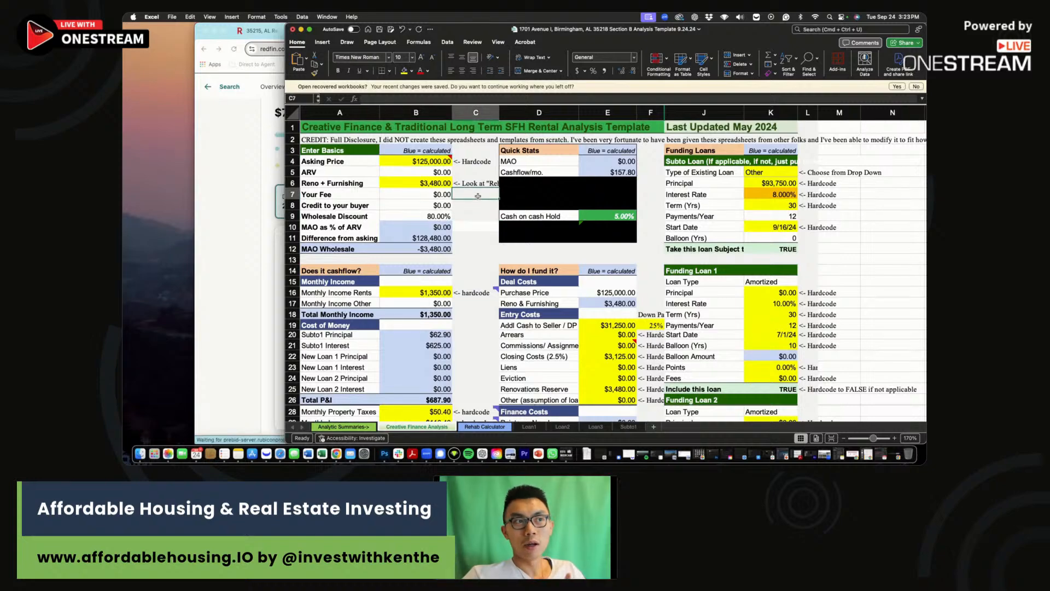
click(612, 216)
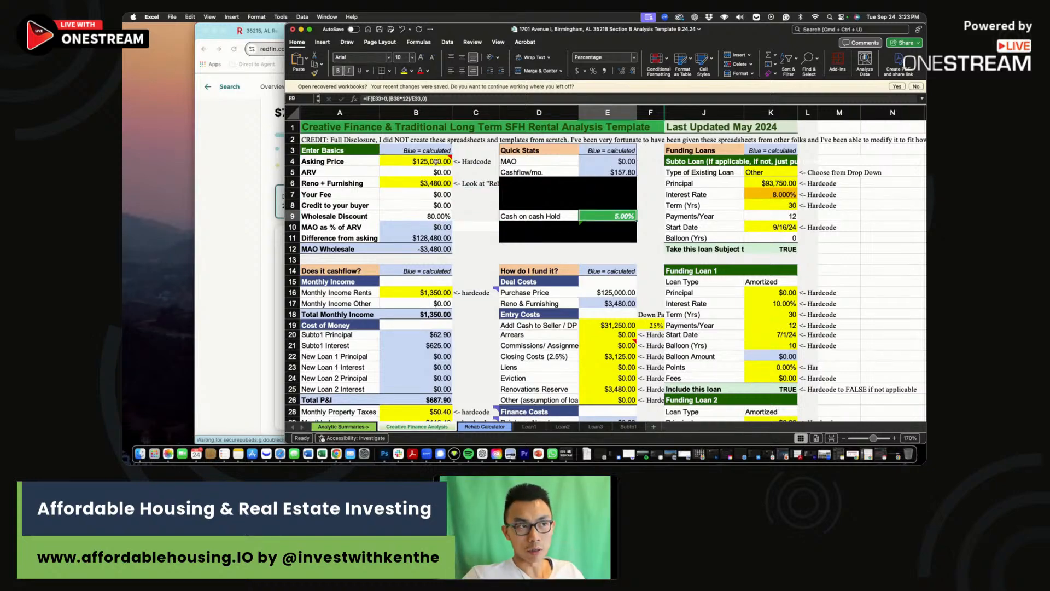
click(425, 161)
click(482, 238)
click(480, 227)
click(427, 162)
mouse_move(424, 160)
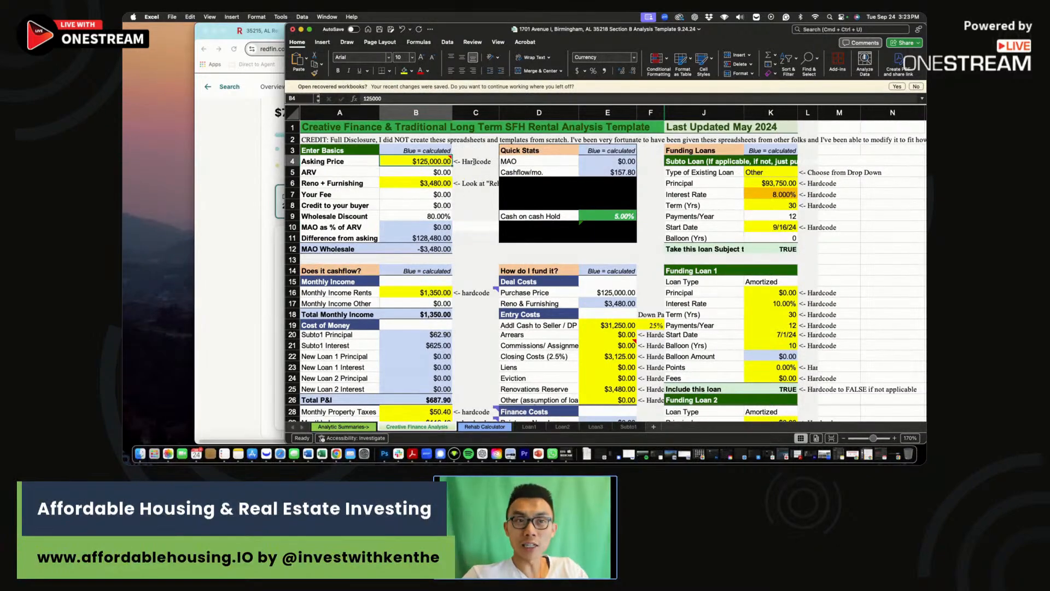
text(100)
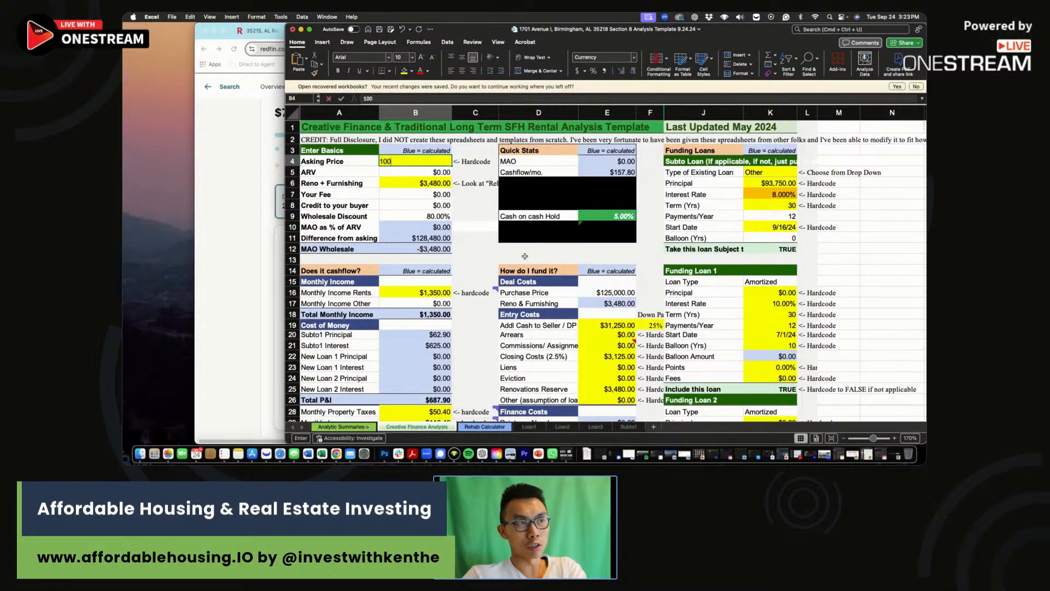
text(,000)
key(Return)
click(607, 216)
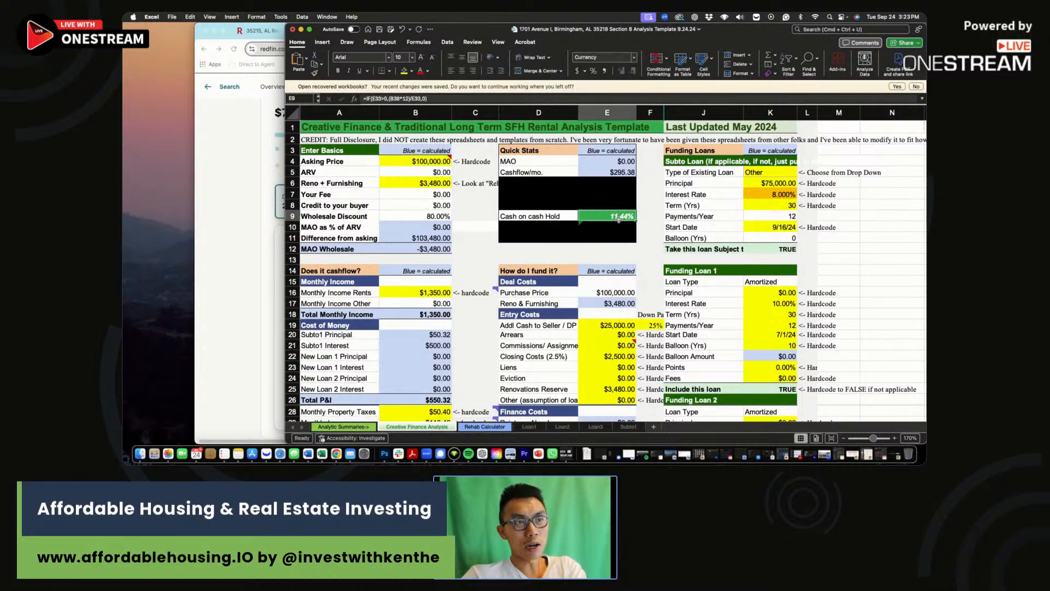
Set the asking price to $105,000 and confirm cash-on-cash is now 9.93%.
click(416, 158)
text(105000)
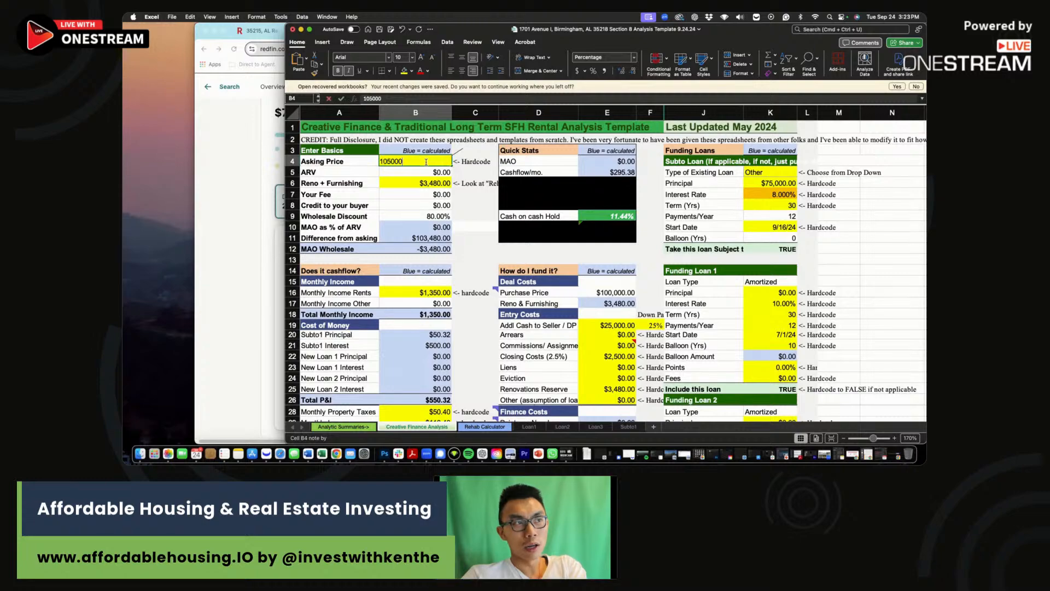
key(Return)
click(633, 217)
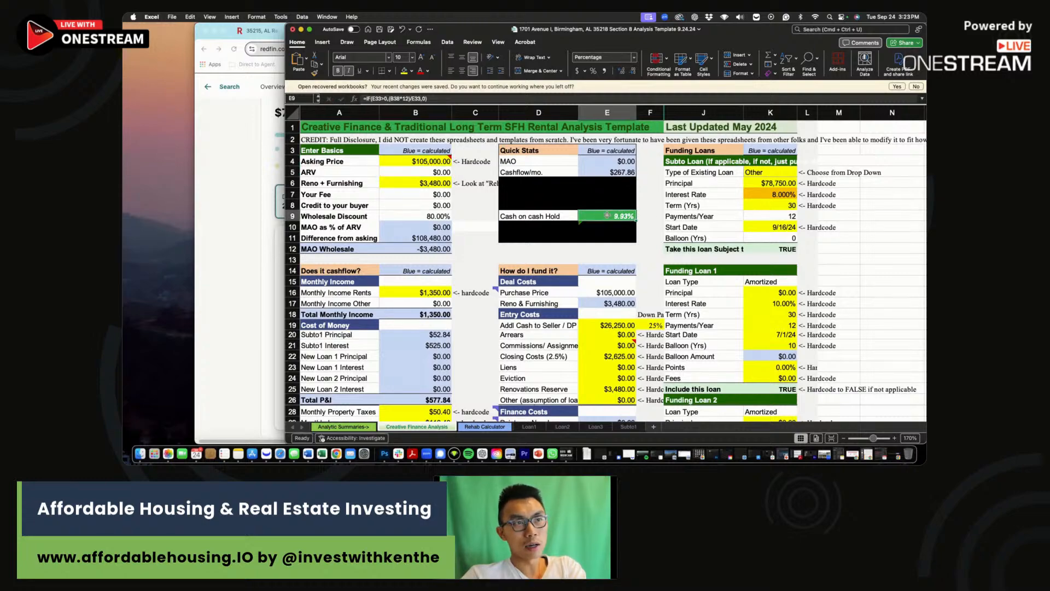
click(431, 162)
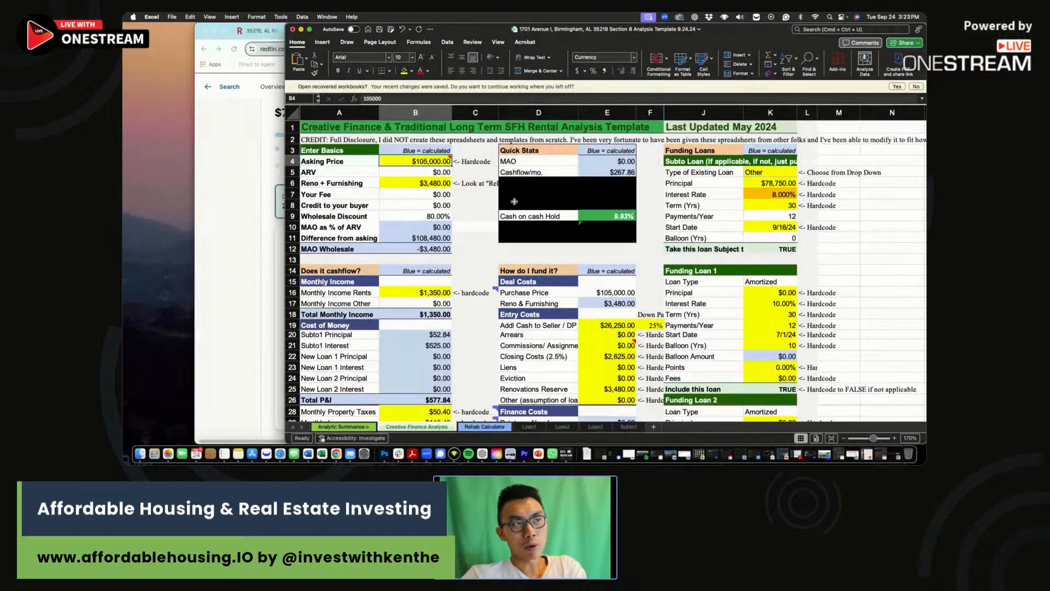
click(628, 217)
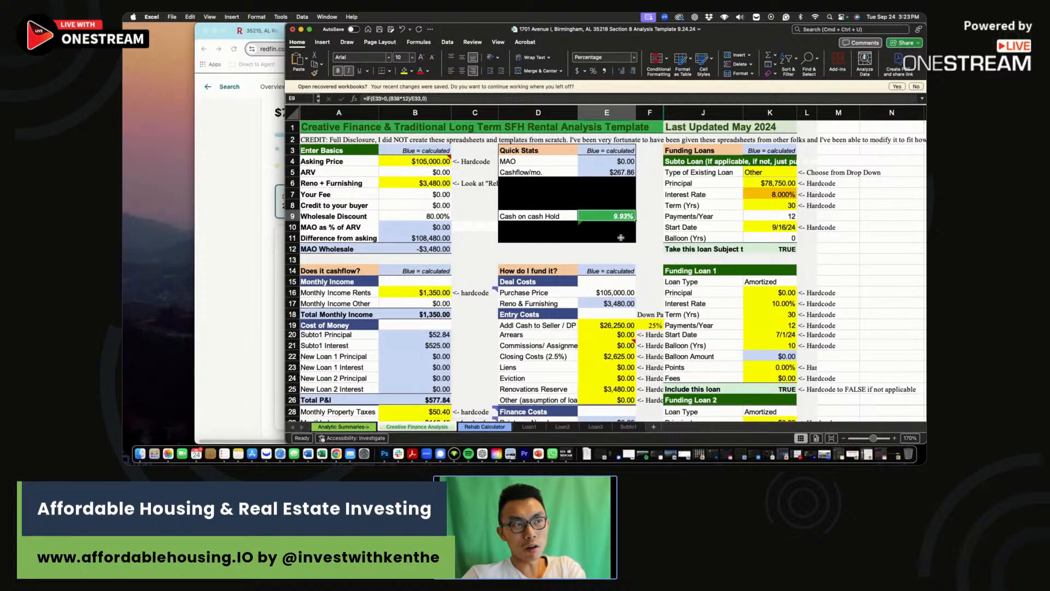
click(429, 185)
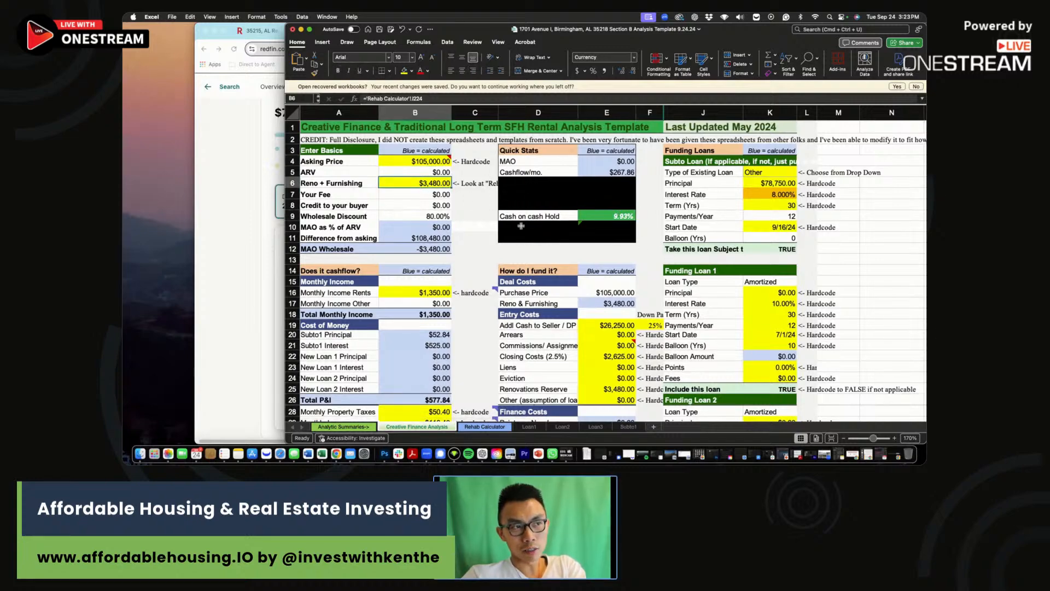
In the City row, enter 9.9 cash-on-cash, $1,350 rent and $268 cash flow.
click(621, 216)
scroll(622, 216, down, 10)
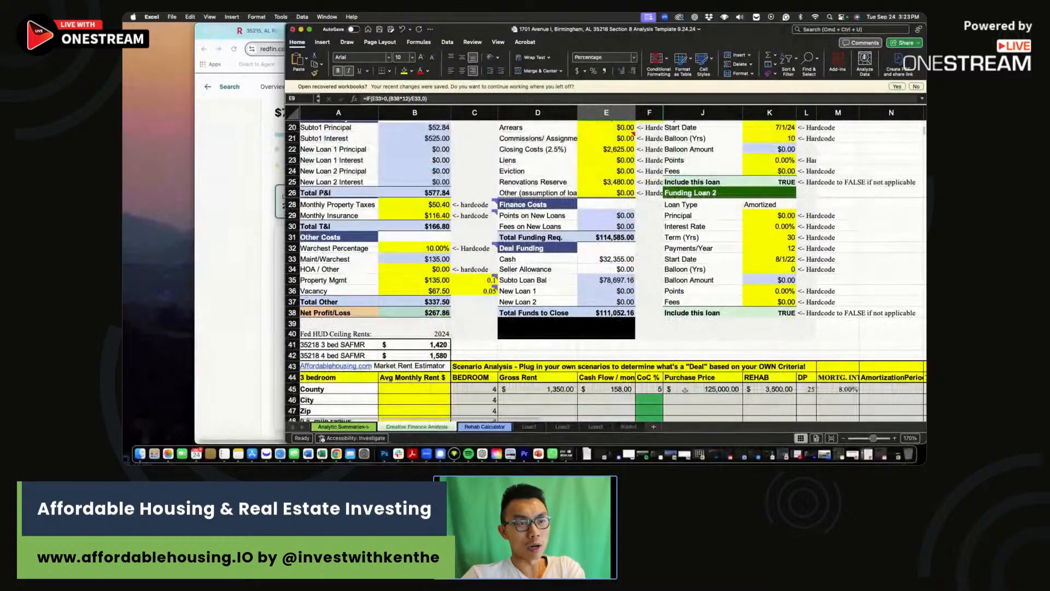
click(659, 399)
text(9.9)
click(541, 399)
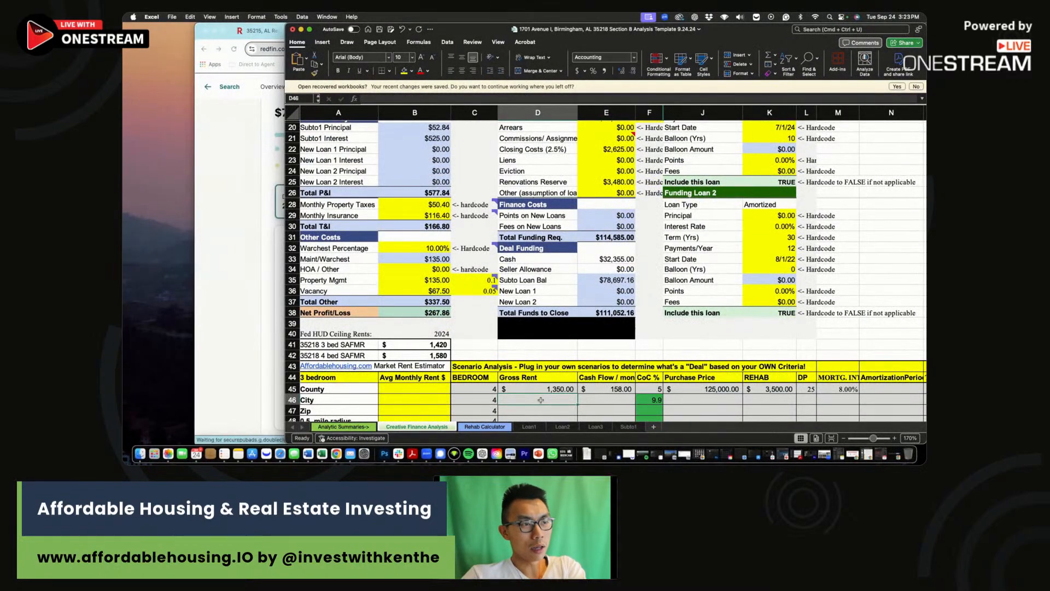
text(1350)
click(609, 399)
text(268)
click(703, 397)
Finish the City row with $105,000 price, $3,500 rehab, 25 down and 8% rate.
text(105000)
click(767, 399)
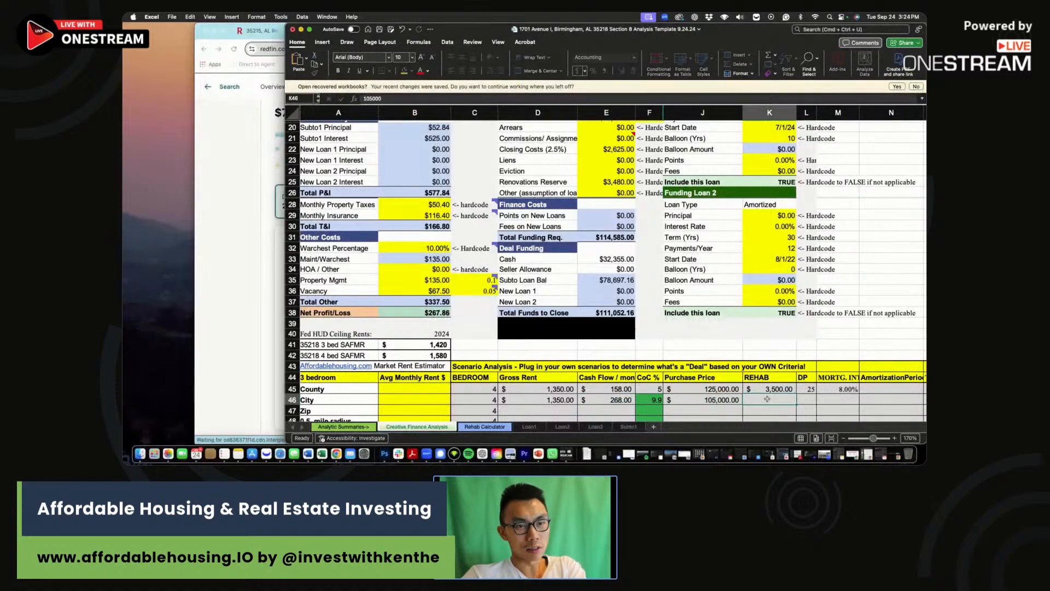
text(350)
click(813, 402)
text(25)
key(Right)
text(8)
key(Return)
scroll(770, 273, up, 7)
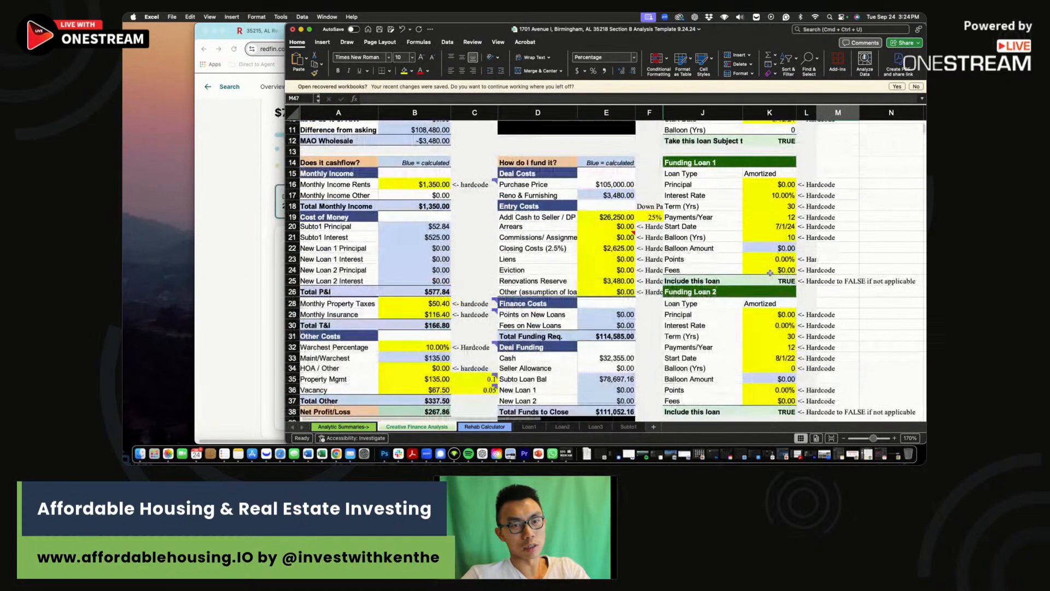
drag(285, 24, 148, 20)
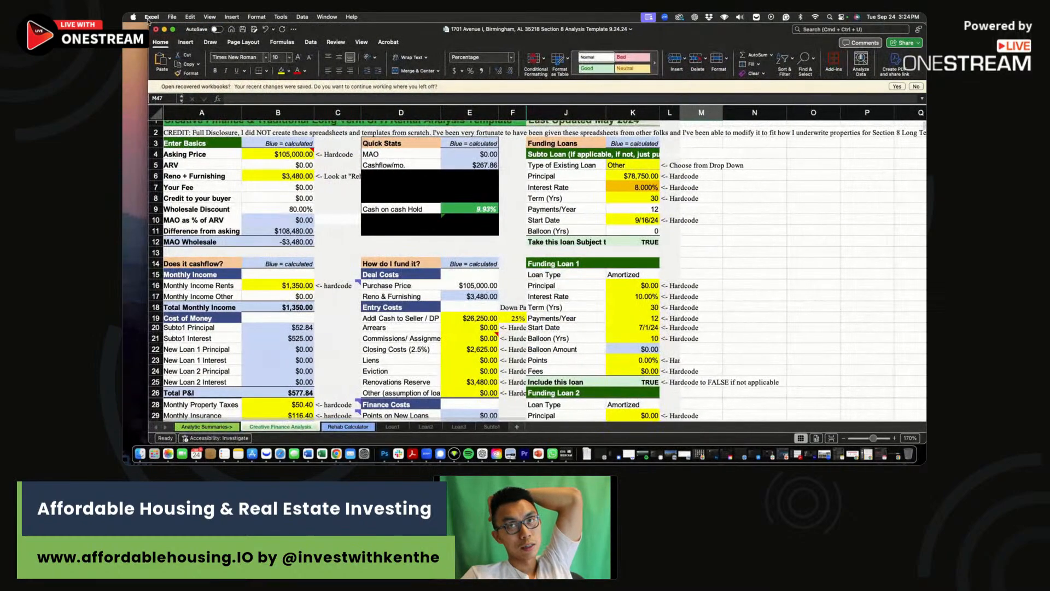
Change the Subto loan interest rate in K7 from 8% to 7%.
click(643, 188)
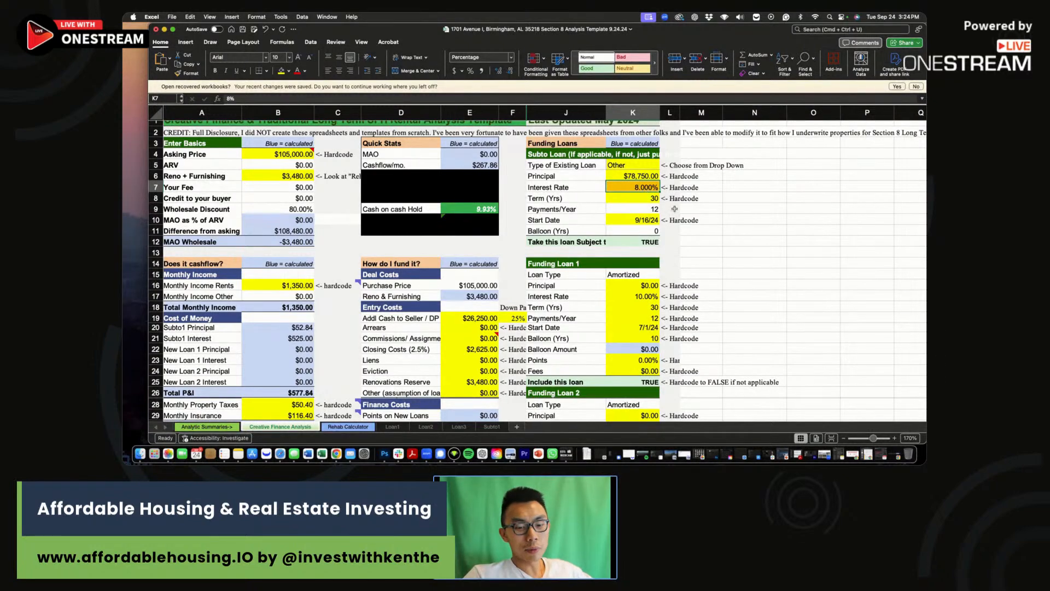
text(7)
key(Return)
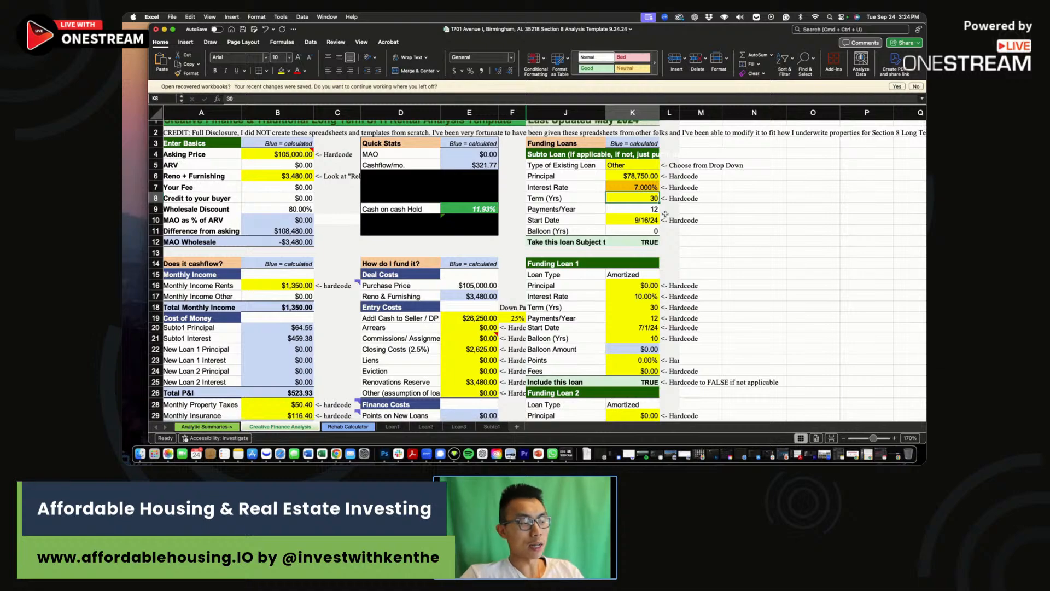
click(642, 182)
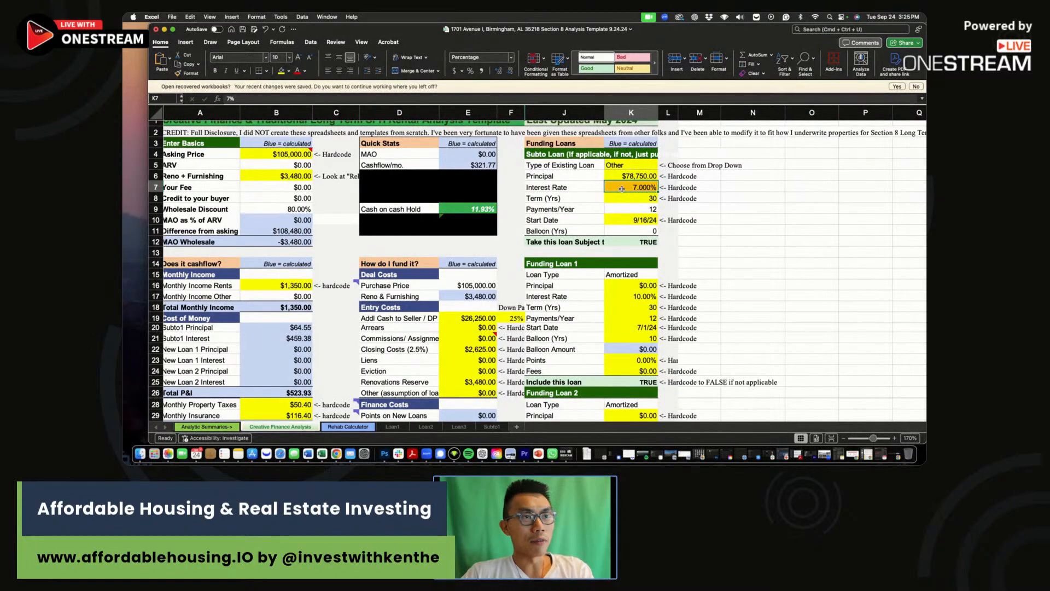
Review the 11.93% cash-on-cash formula, asking price and interest rate beside the Redfin listing.
click(459, 211)
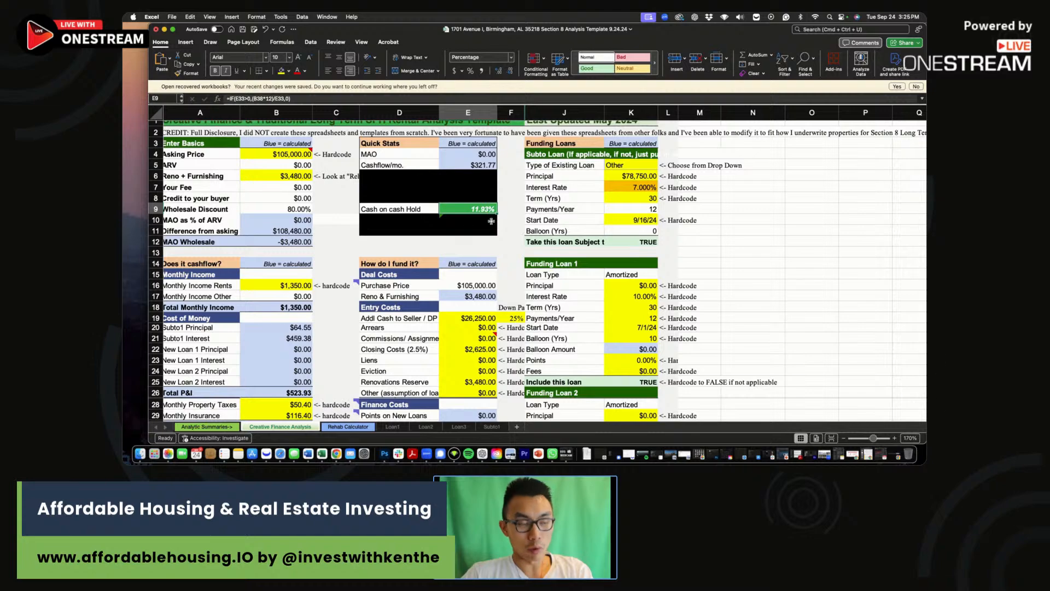
drag(149, 31, 326, 34)
click(483, 158)
click(787, 189)
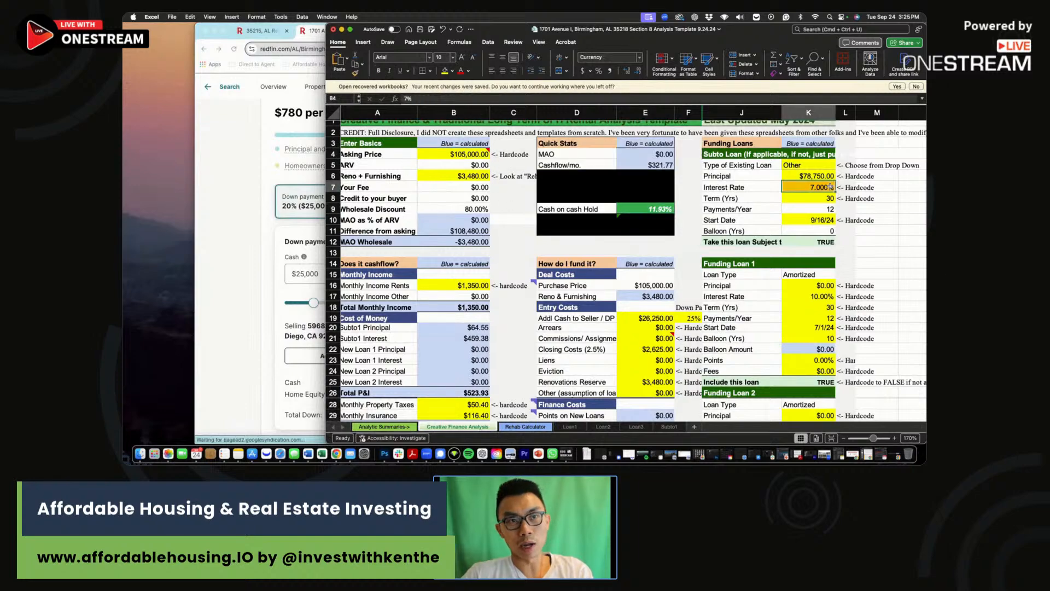
Try asking prices of $100,000 and then $113,000 in B4, checking the cash-on-cash formula.
click(467, 156)
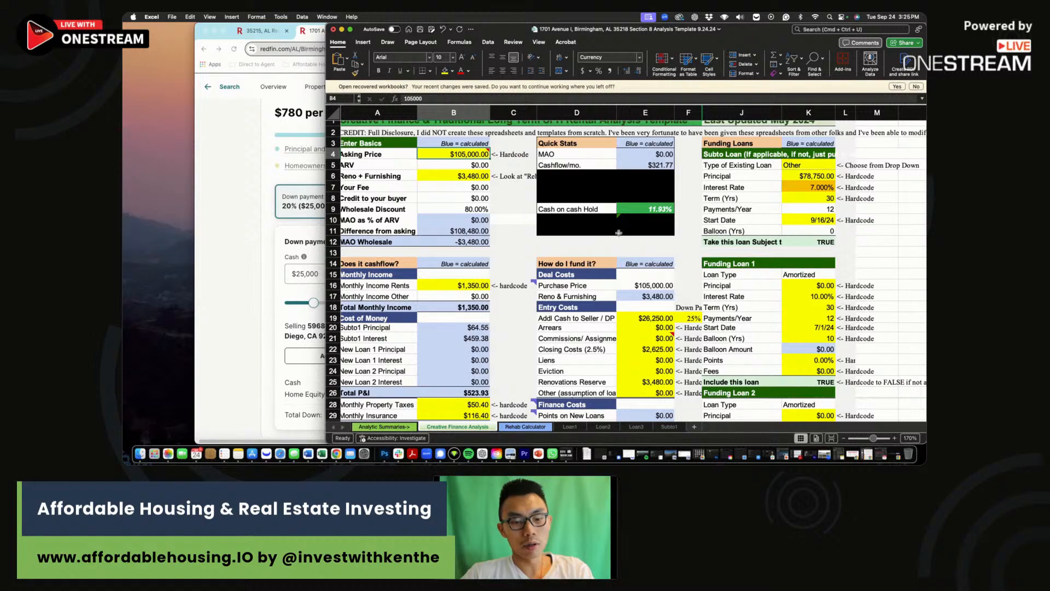
click(667, 213)
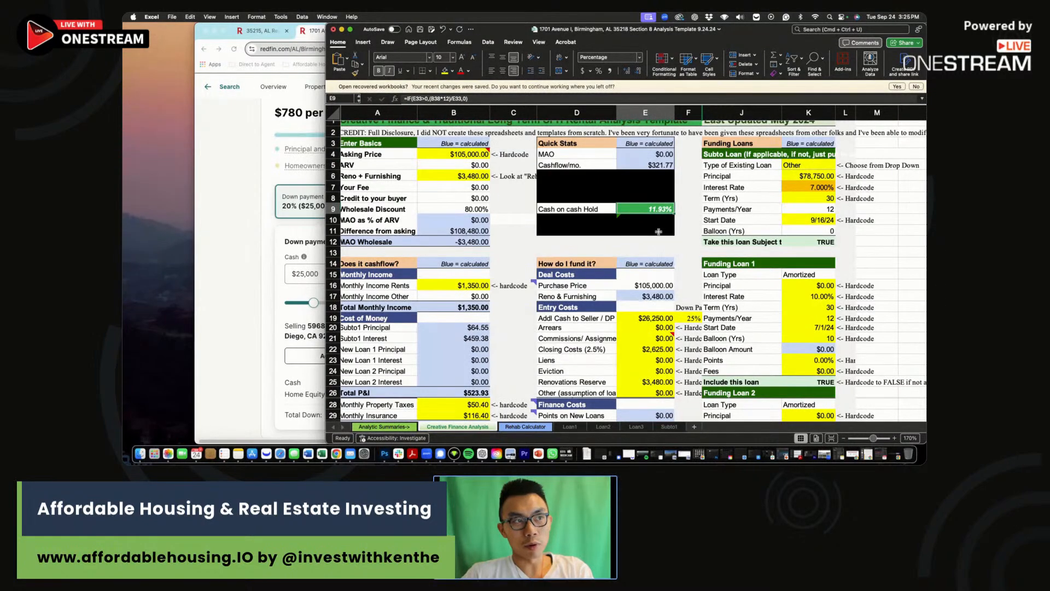
click(470, 154)
text(100000)
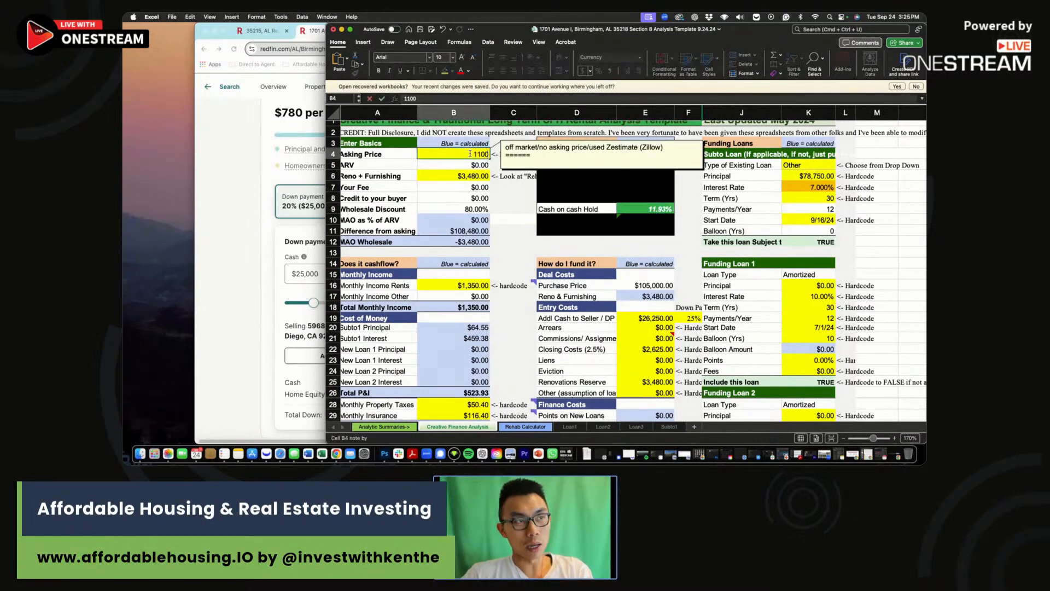
key(Return)
click(468, 154)
text(1)
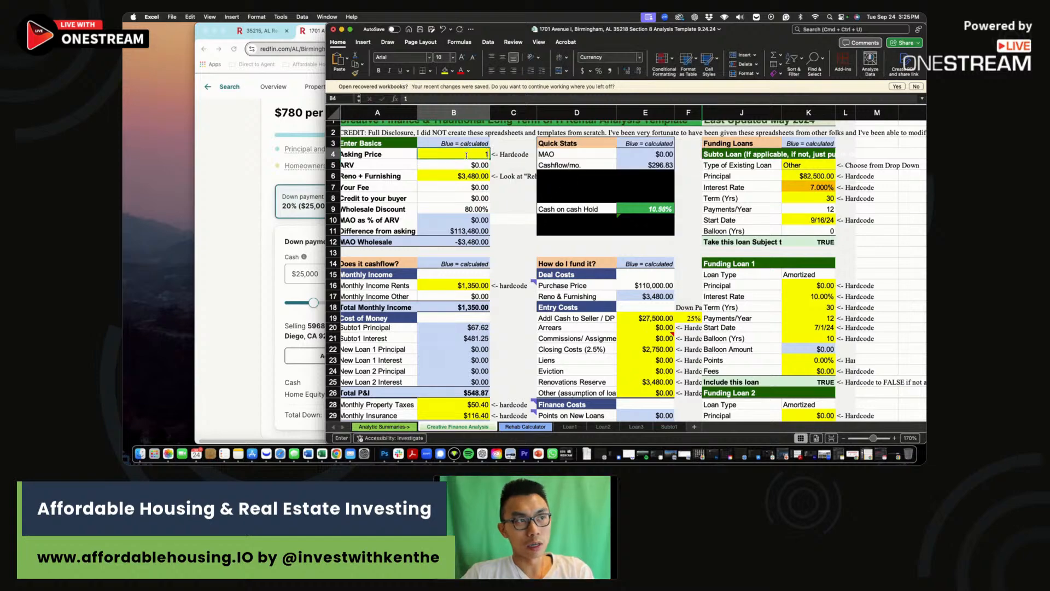
text(13,000)
key(Return)
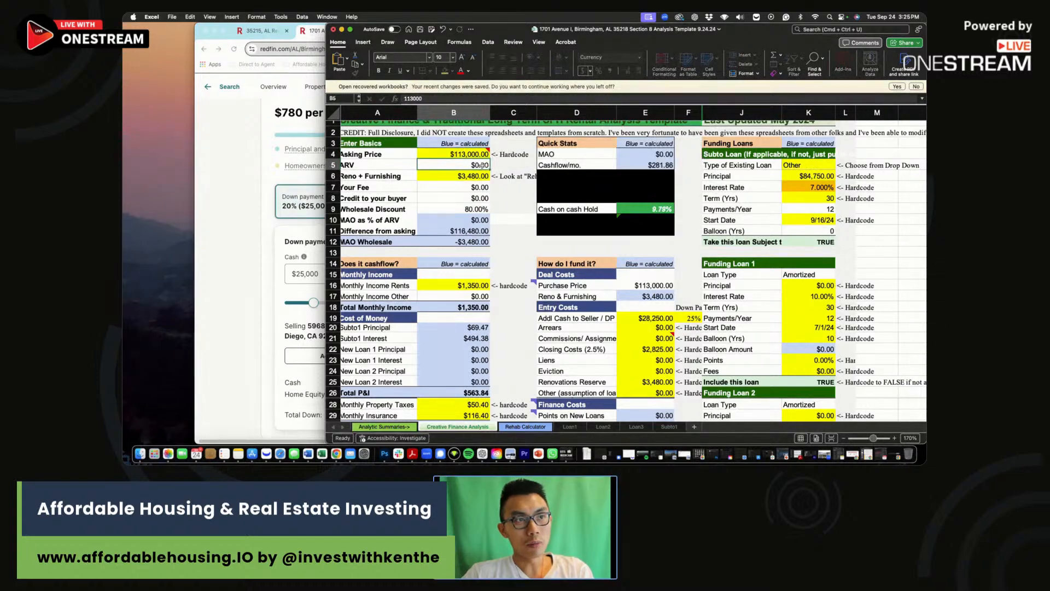
Enter $113,000 as the third scenario's purchase price in J47.
click(687, 231)
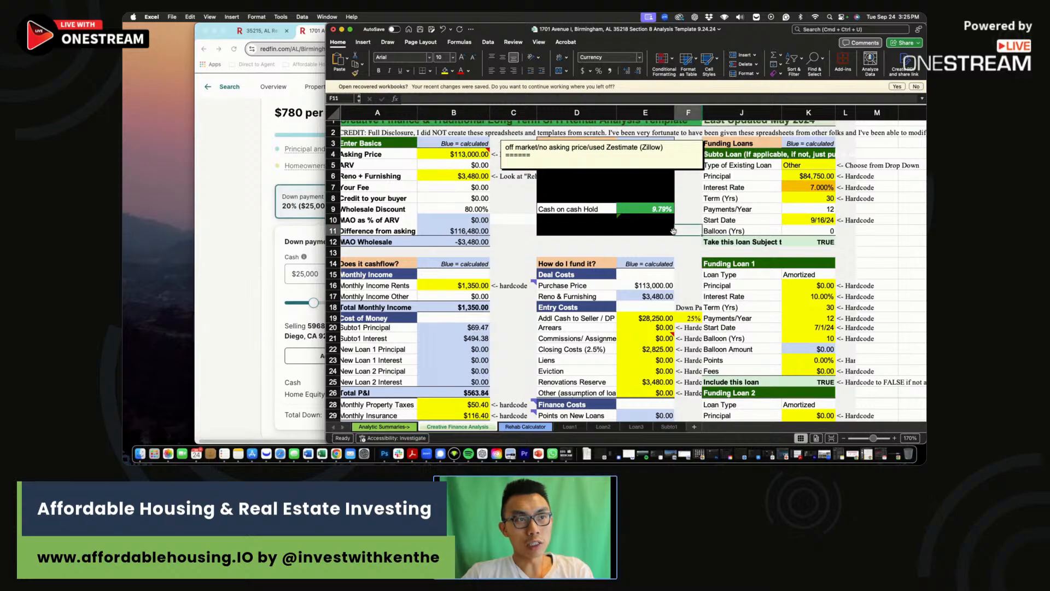
scroll(678, 241, down, 5)
click(766, 354)
text(113000)
key(Return)
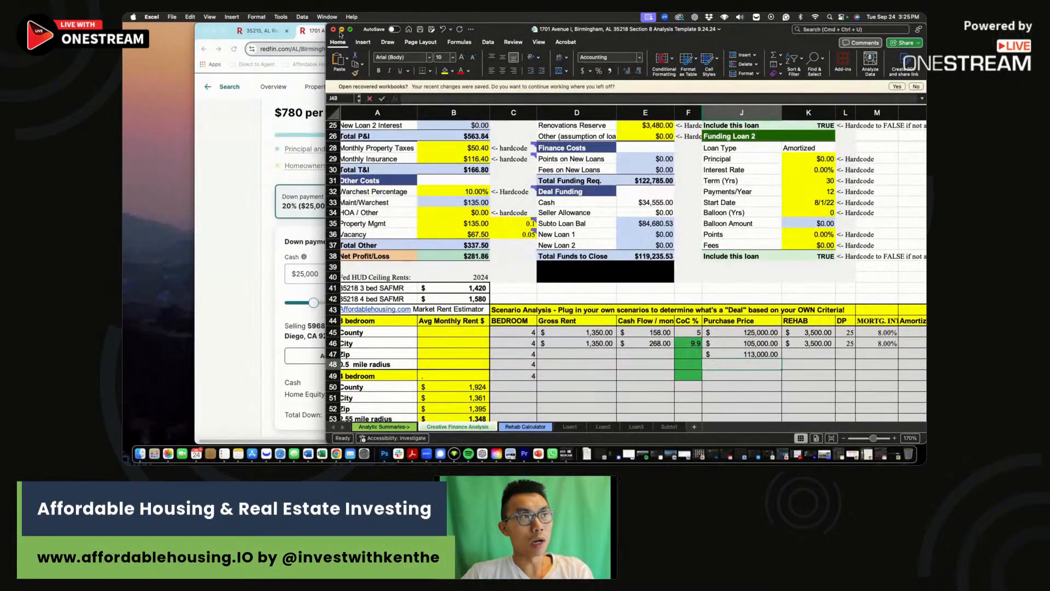
Enter the third scenario's $1,350 gross rent, $282 cash flow and 9 cash-on-cash in D47:F47.
click(602, 355)
text(1,350)
click(649, 353)
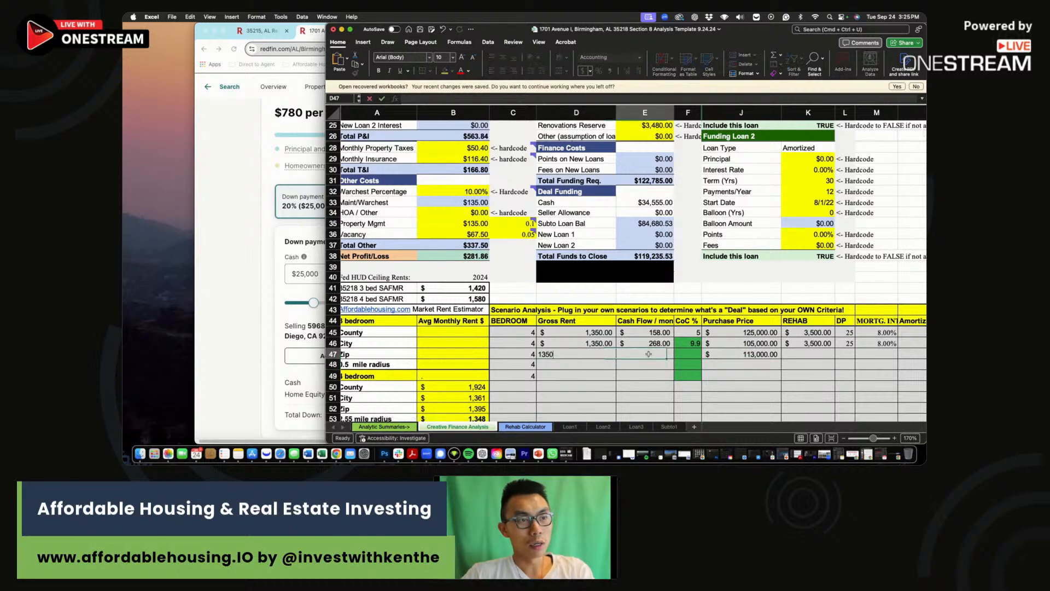
text(282)
key(Tab)
text(9)
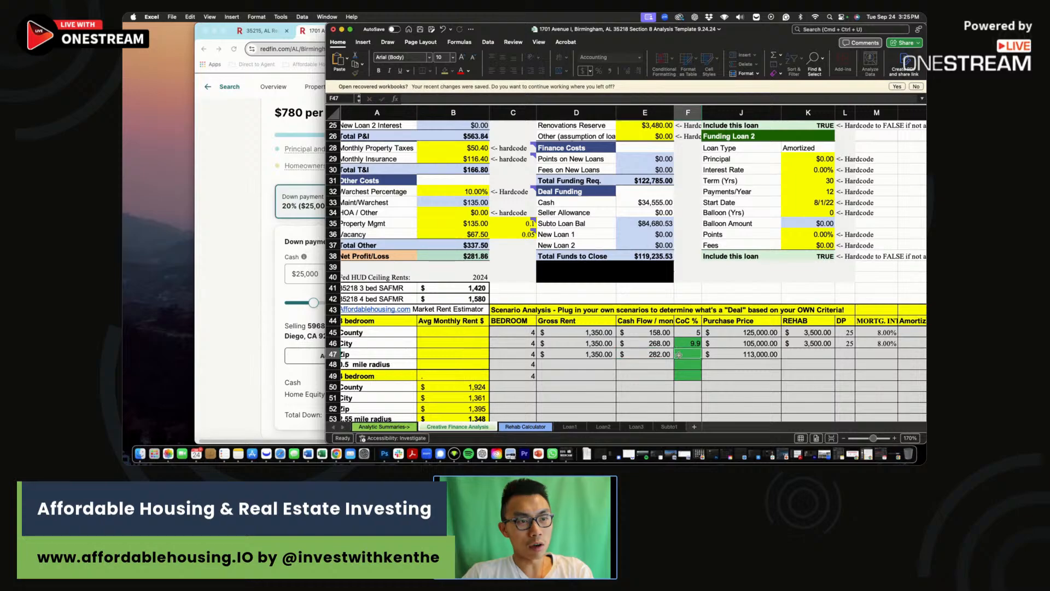
scroll(662, 329, up, 5)
key(Return)
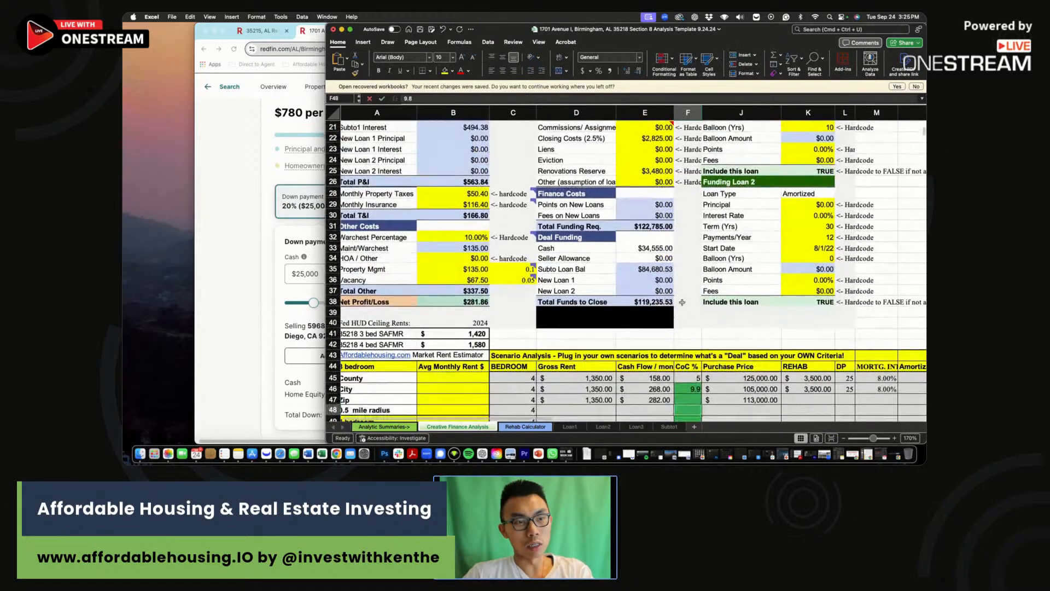
Fill the third scenario's $3,500 rehab, 25 down and 7% rate, then bring up the Redfin listing.
mouse_move(749, 32)
mouse_down()
mouse_move(572, 31)
mouse_move(775, 30)
mouse_move(732, 30)
mouse_up()
click(766, 397)
text(3500)
click(815, 399)
text(25)
click(840, 400)
text(7)
key(Return)
drag(903, 227, 927, 227)
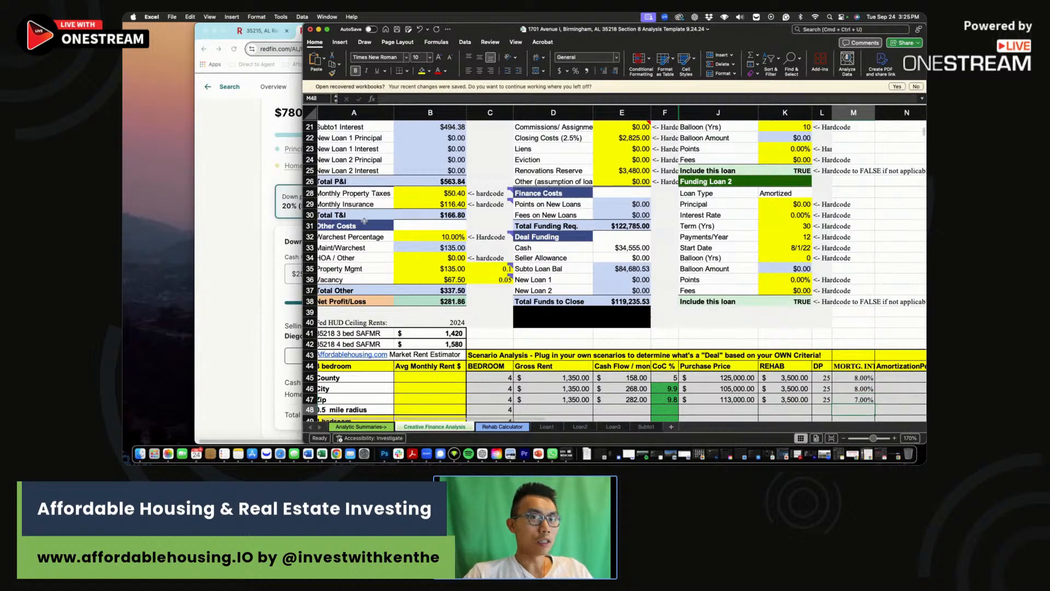
click(244, 208)
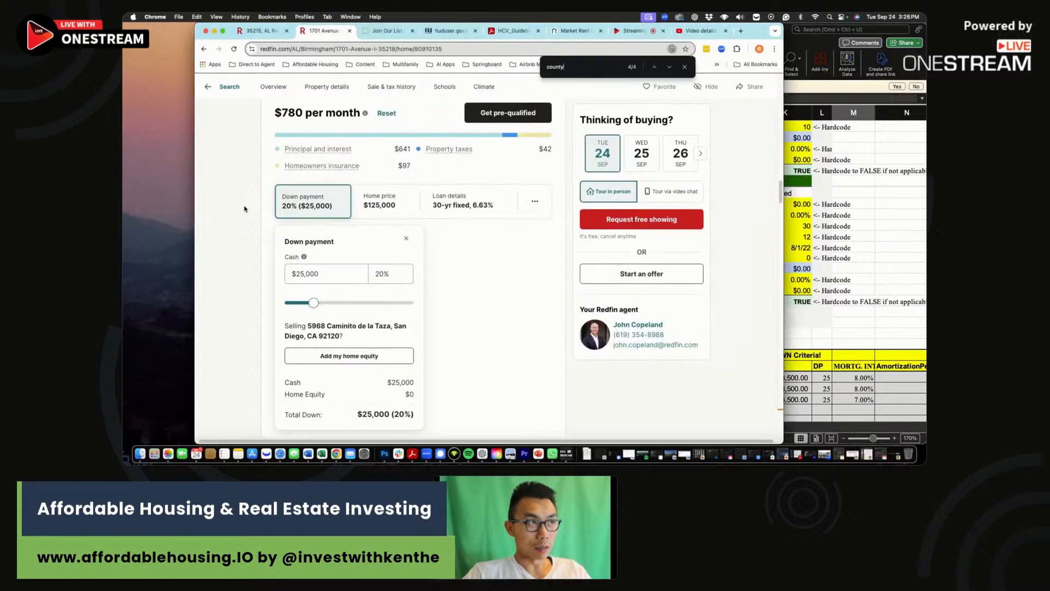
click(385, 31)
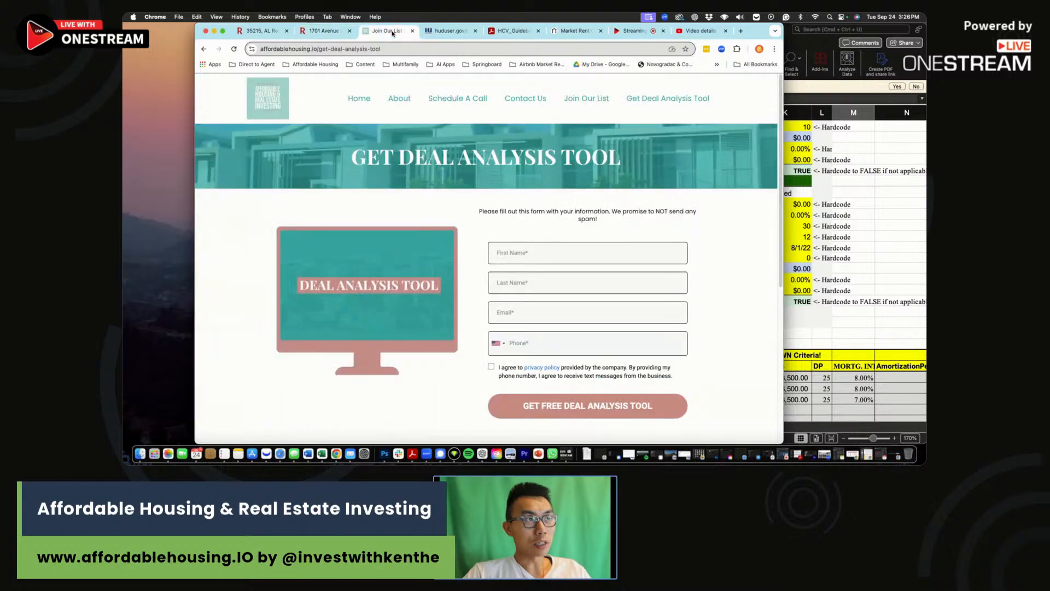
drag(761, 28, 839, 26)
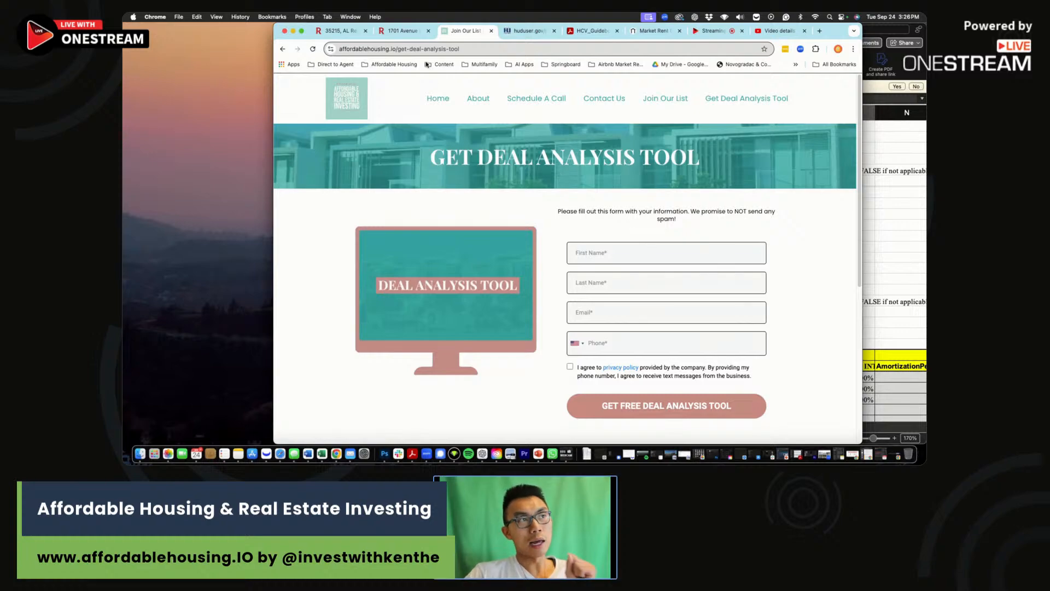
click(405, 33)
scroll(584, 313, up, 12)
scroll(570, 301, up, 10)
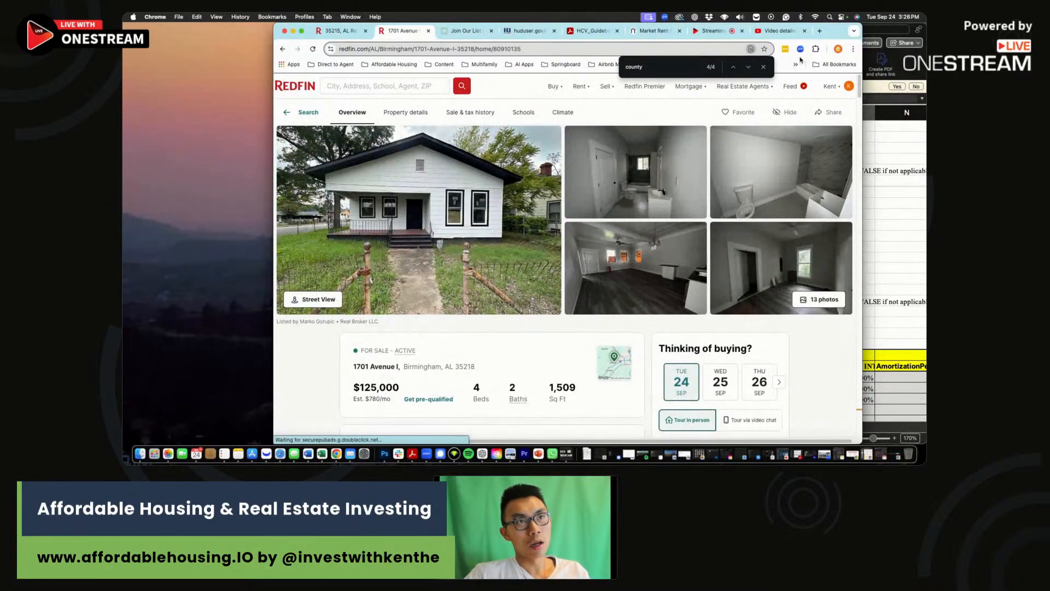
key(super+Tab)
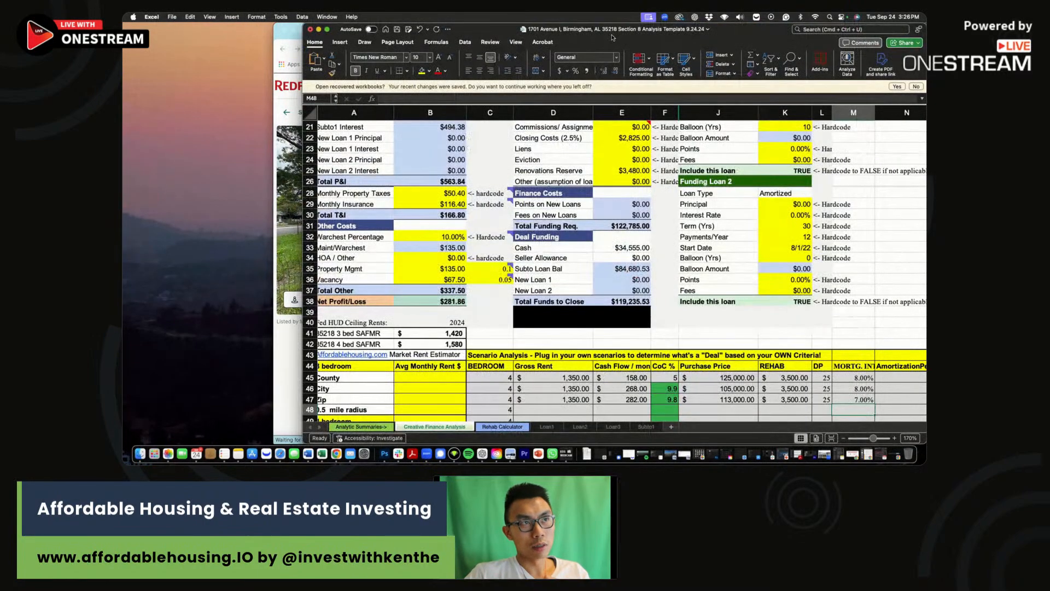
Switch to YouTube Studio's details page for the Birmingham Section 8 rentals video.
drag(612, 30, 612, 46)
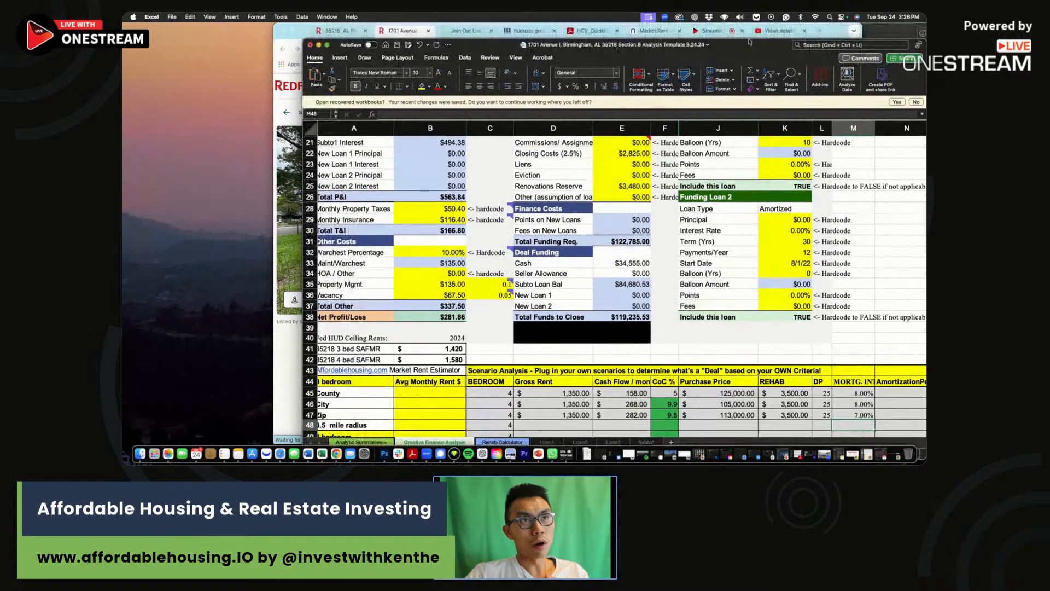
click(797, 31)
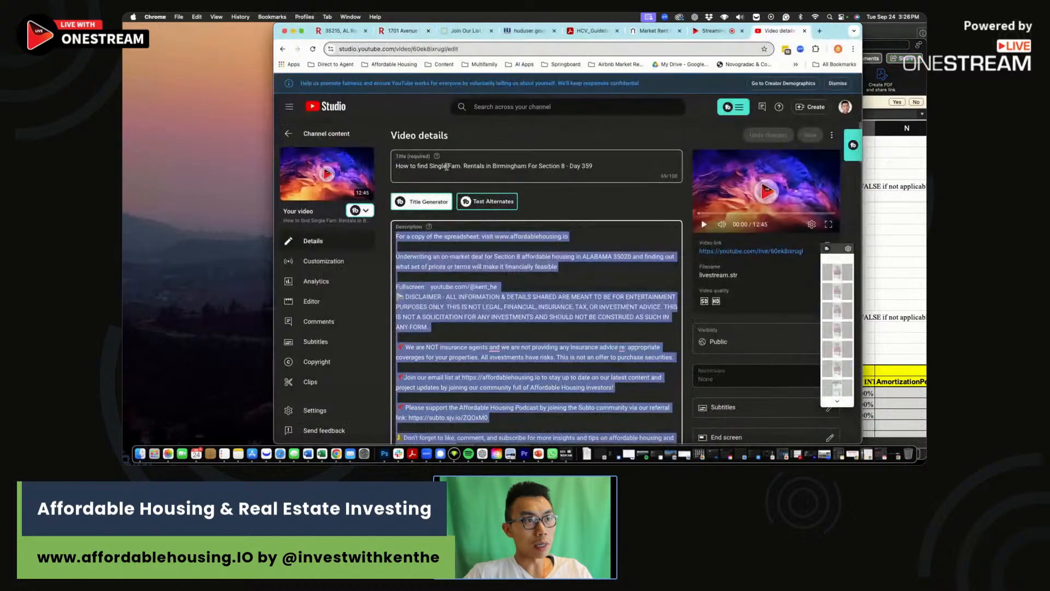
Show 50 rows per page in the channel content list and widen the browser to see more columns.
click(322, 131)
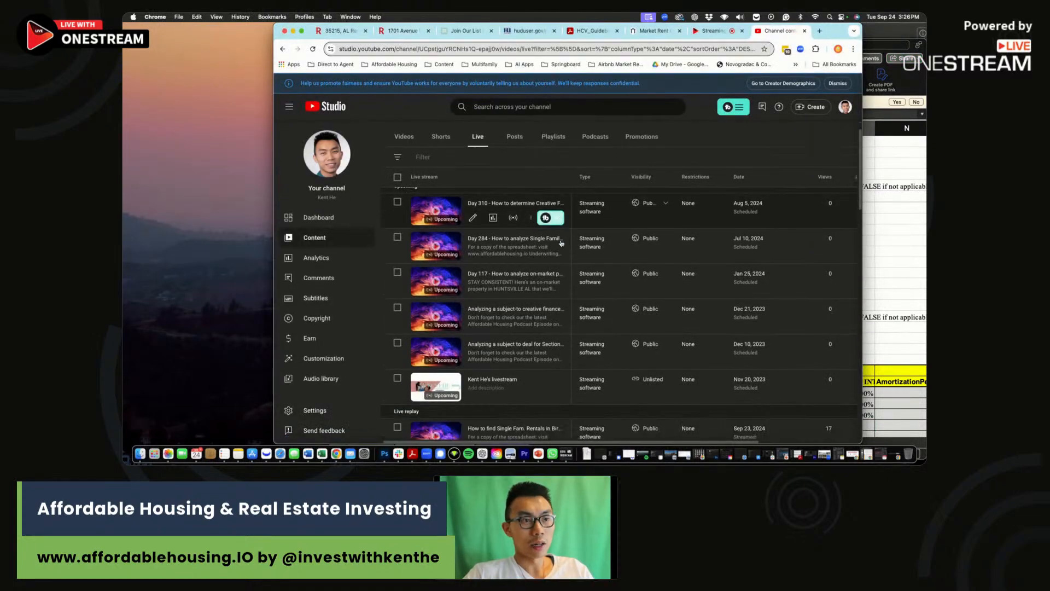
scroll(561, 244, down, 2)
scroll(560, 243, down, 6)
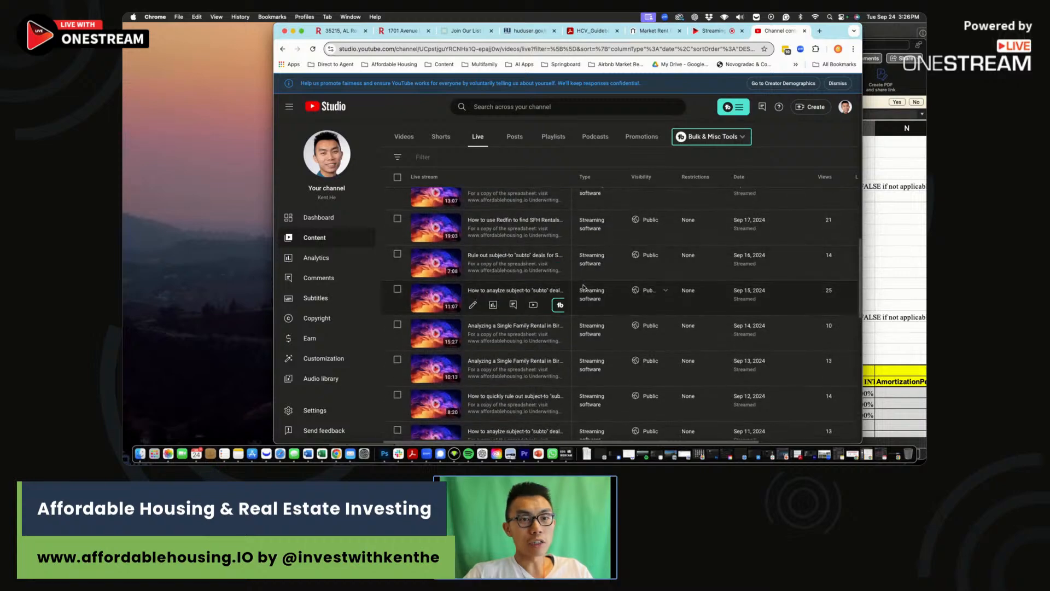
scroll(584, 287, down, 10)
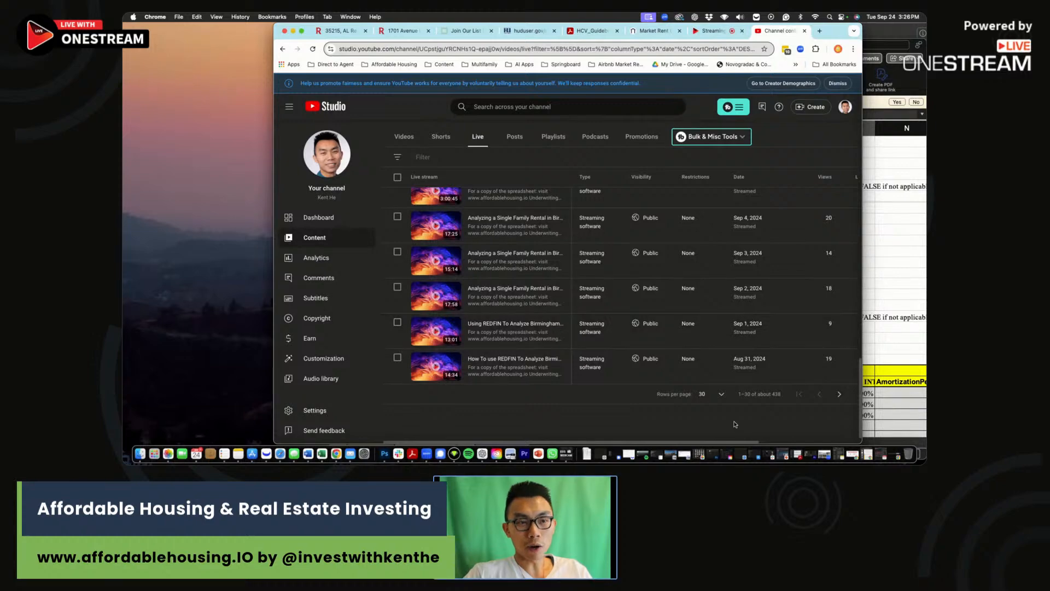
click(709, 398)
click(710, 398)
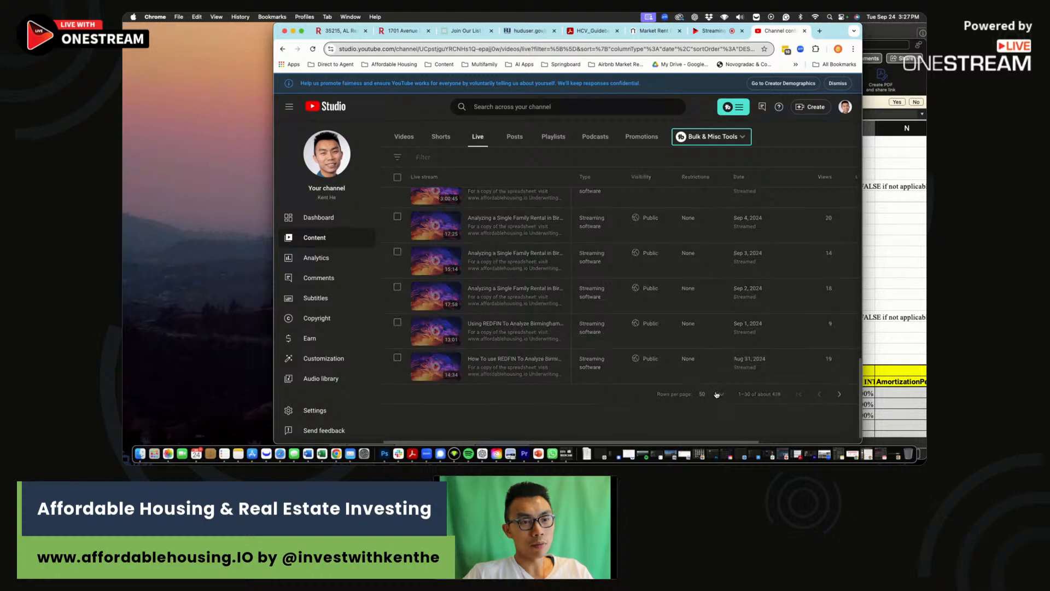
scroll(719, 328, down, 8)
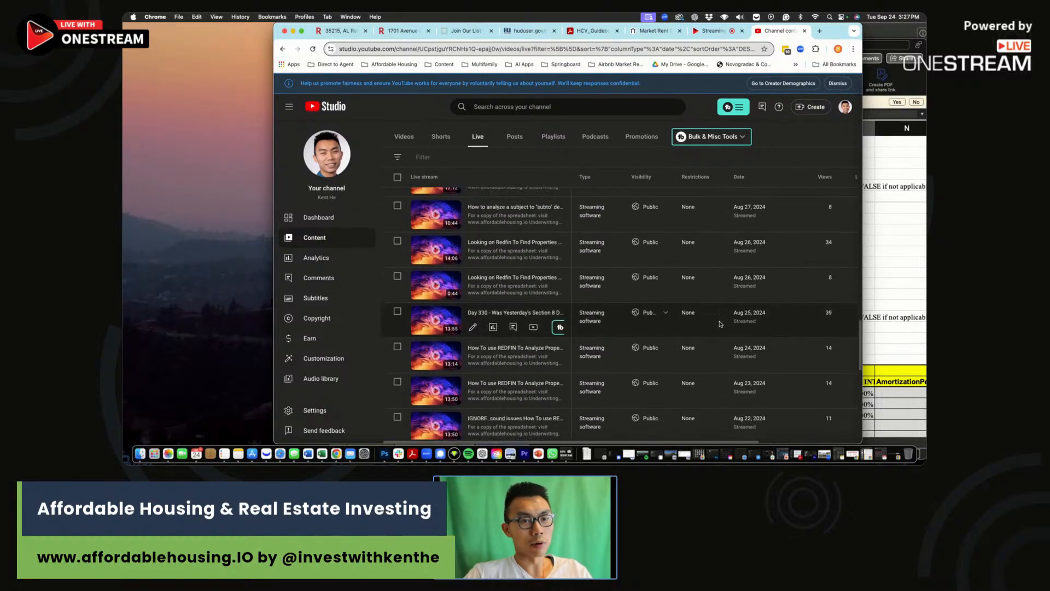
scroll(720, 324, down, 3)
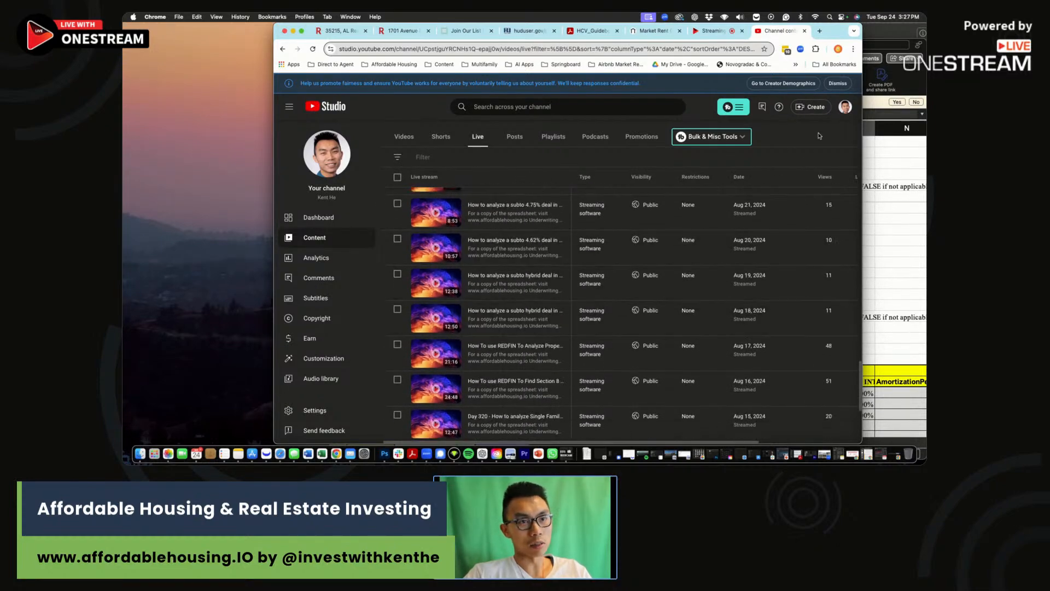
drag(276, 29, 133, 27)
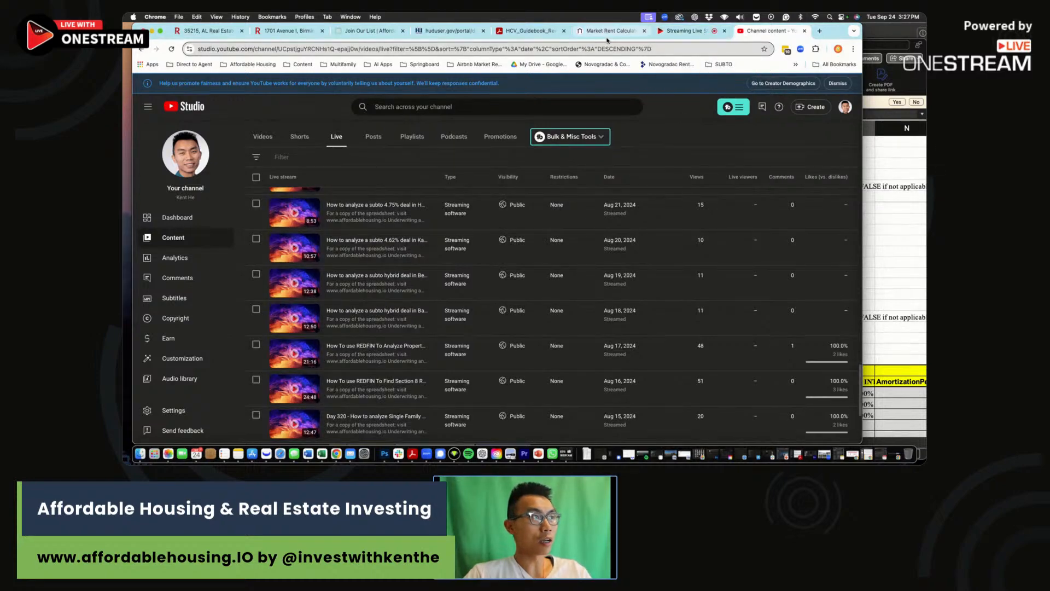
End the OneStream live broadcast and confirm it.
click(693, 34)
click(809, 96)
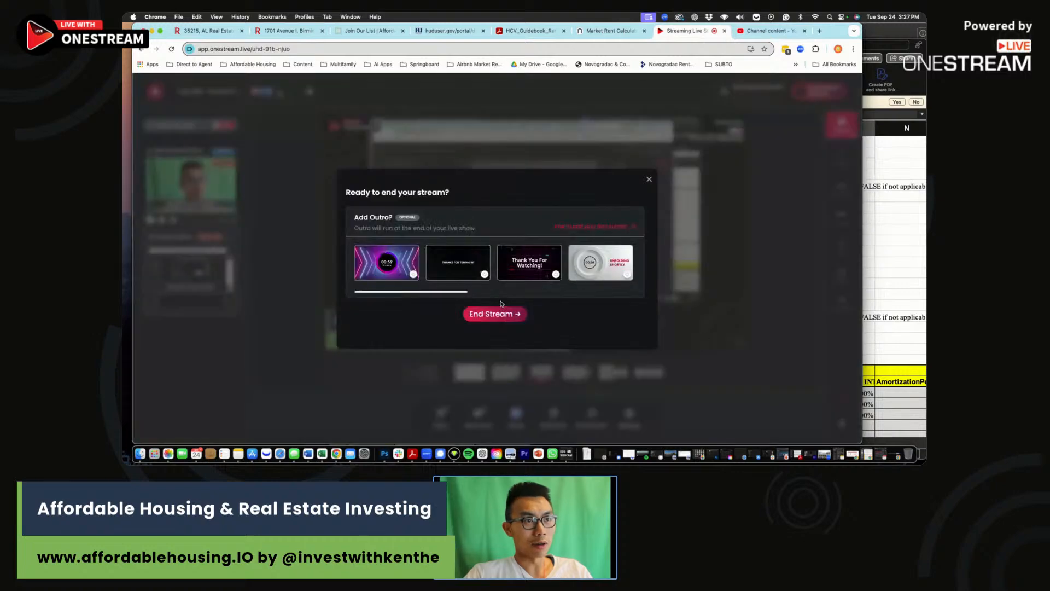
click(490, 315)
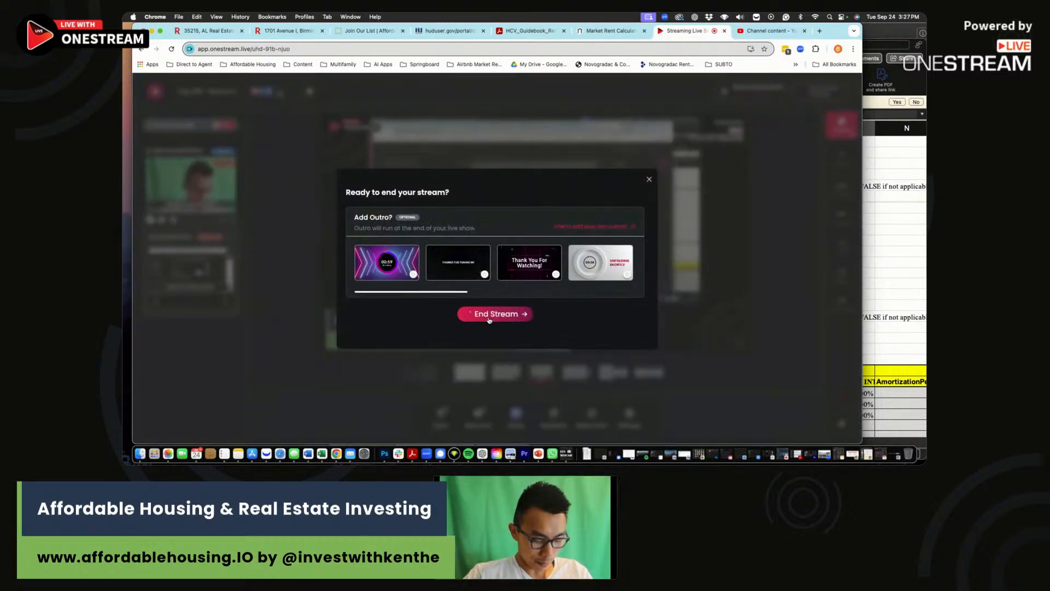